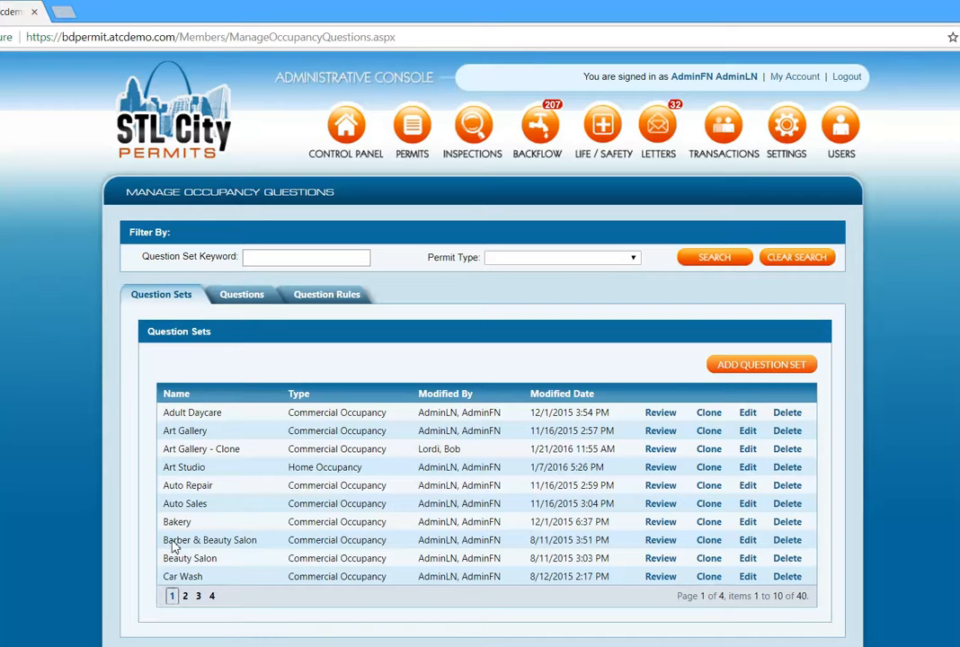
Add and save a question set named Bank with the inspection type Commercial Occupancy
left_click(765, 365)
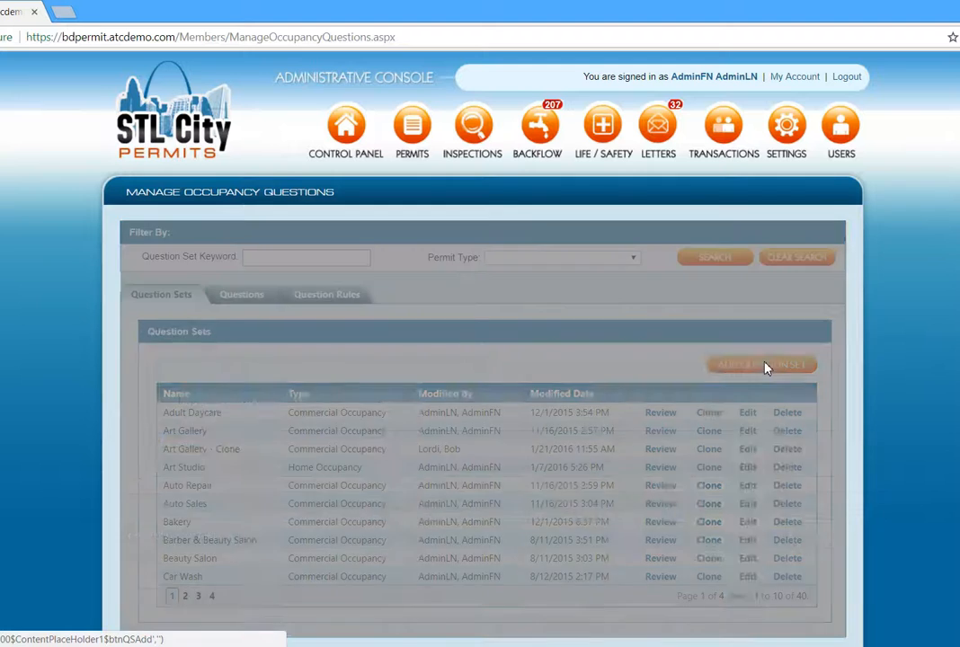
left_click(334, 376)
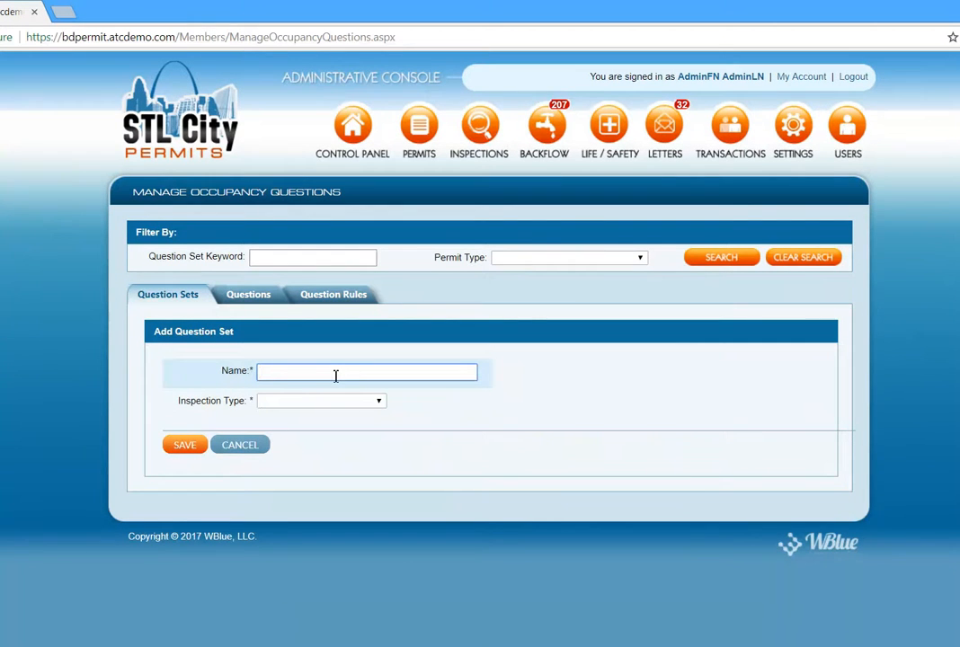
type("Bank")
left_click(381, 403)
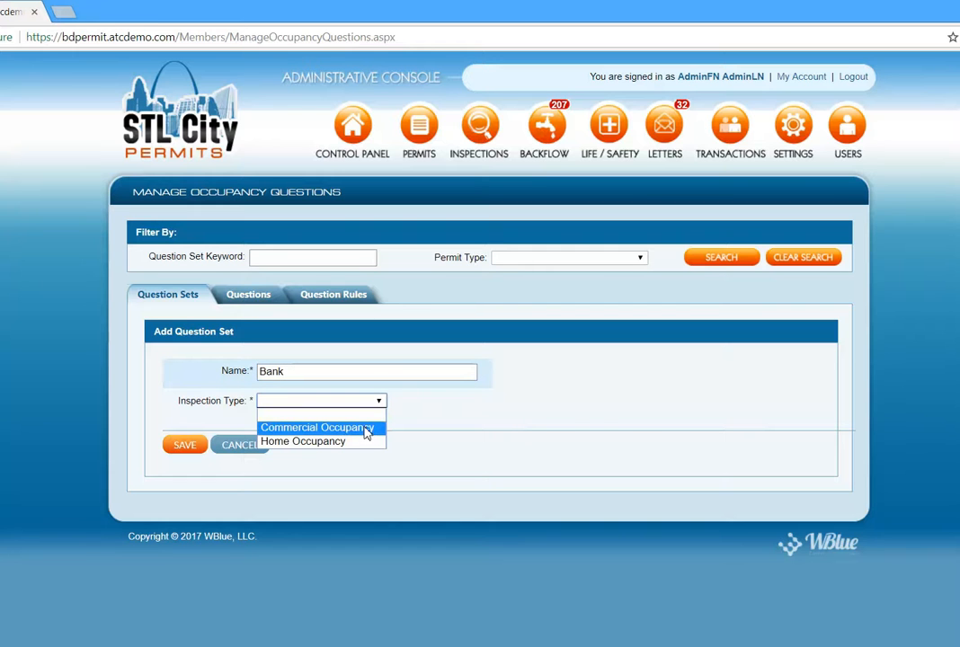
left_click(367, 430)
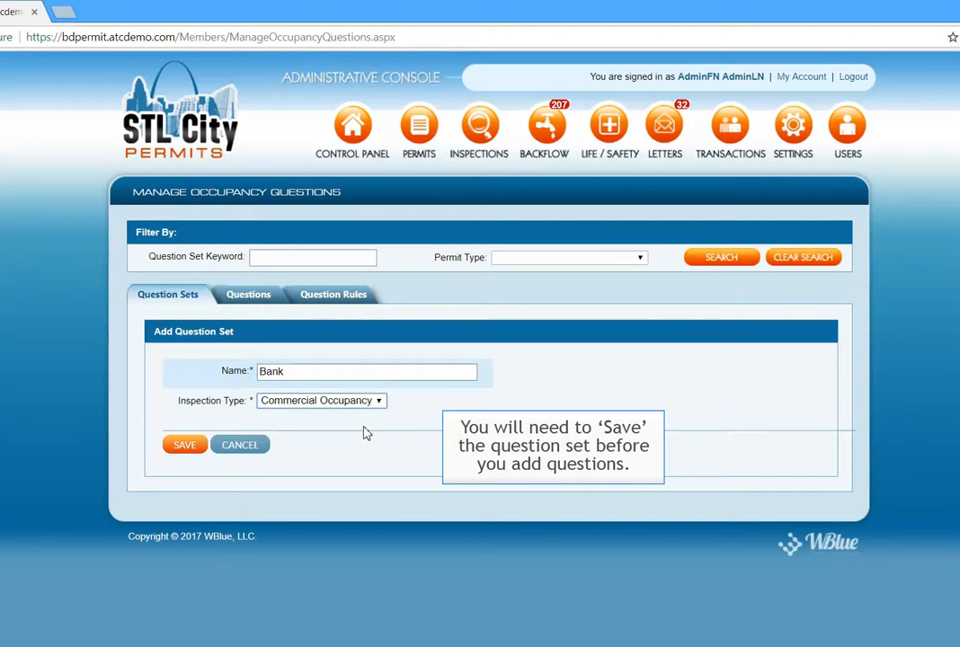
left_click(186, 446)
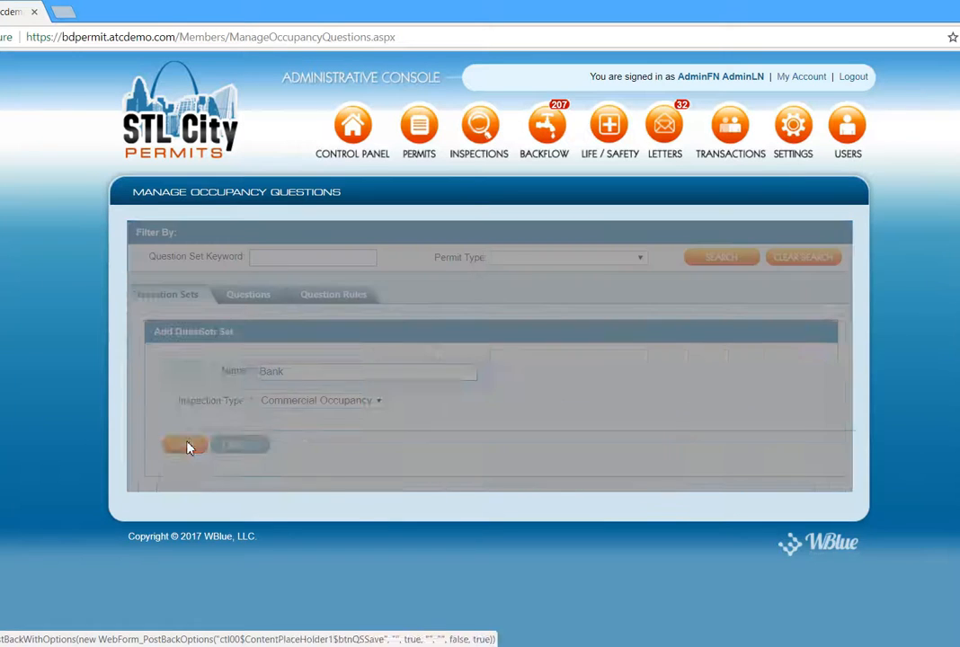
Review the Bank question set as a printable question page, and close that page again
scroll(130, 410, "down", 2)
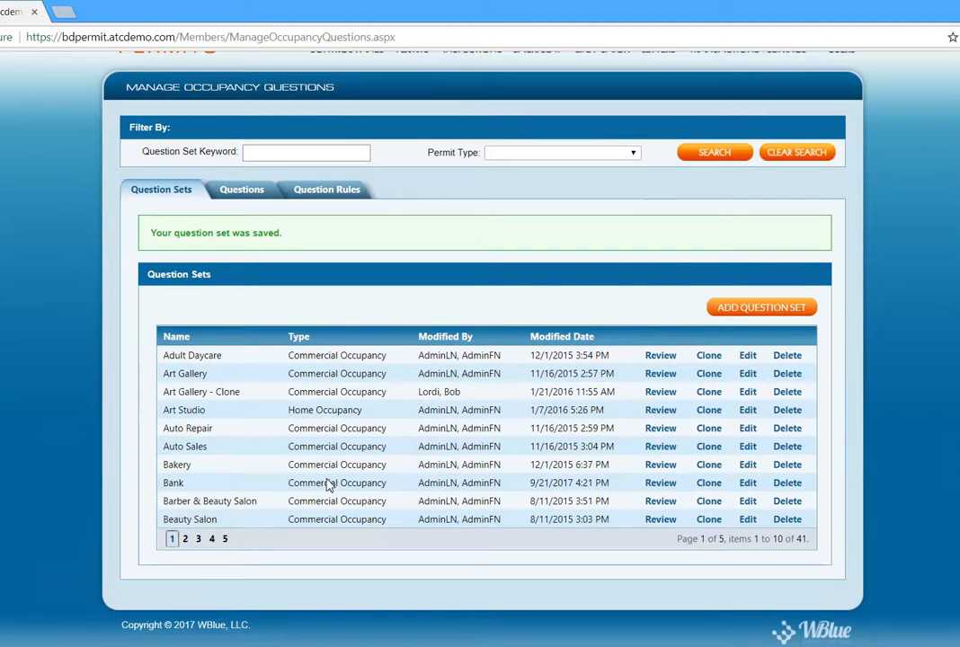
left_click(662, 485)
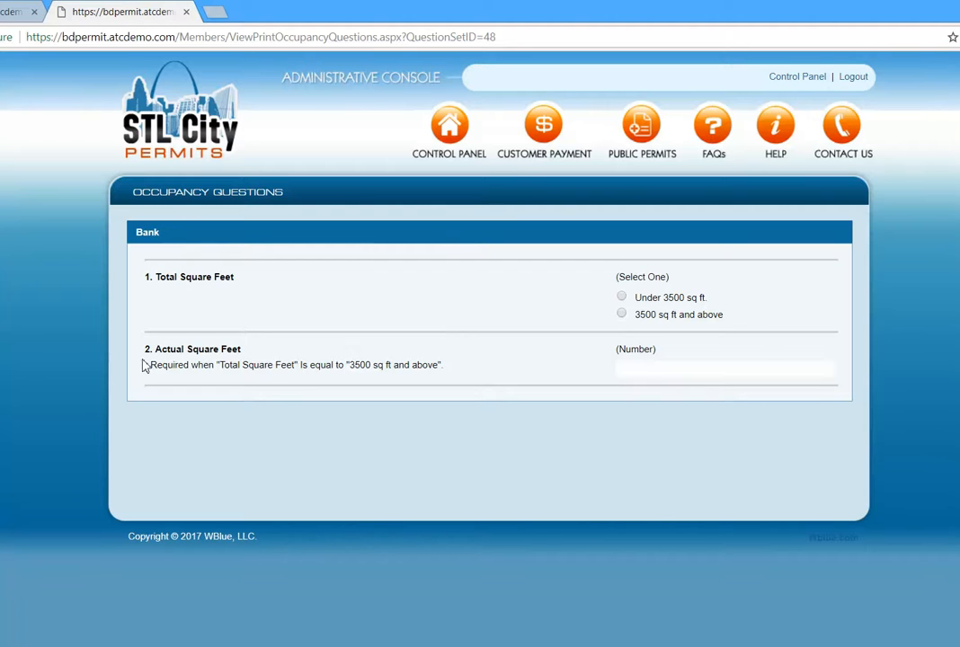
left_click(186, 13)
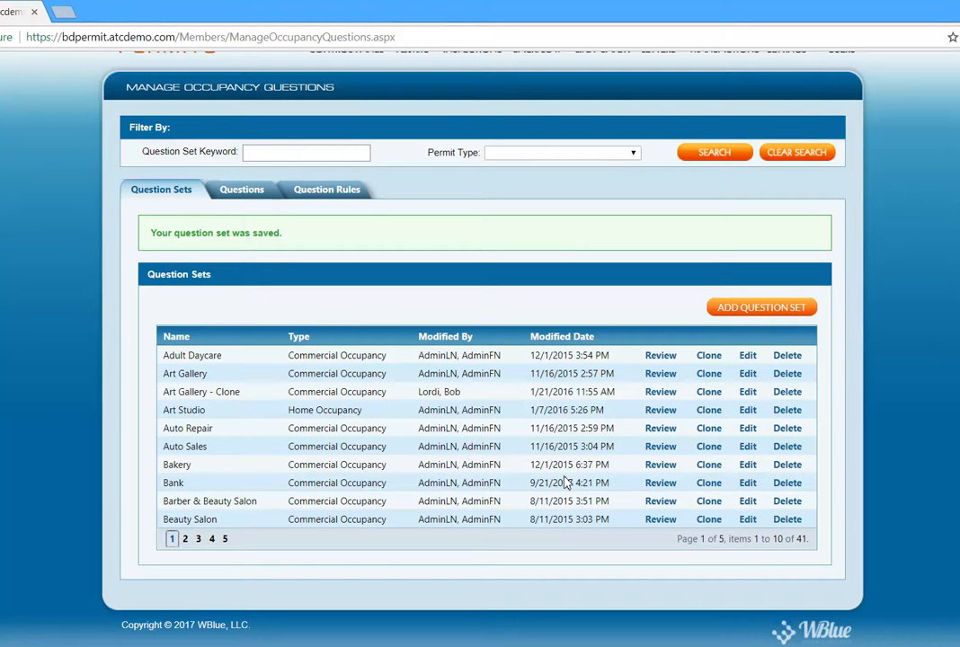
Open the Bank question set for editing and display its list of questions
left_click(748, 483)
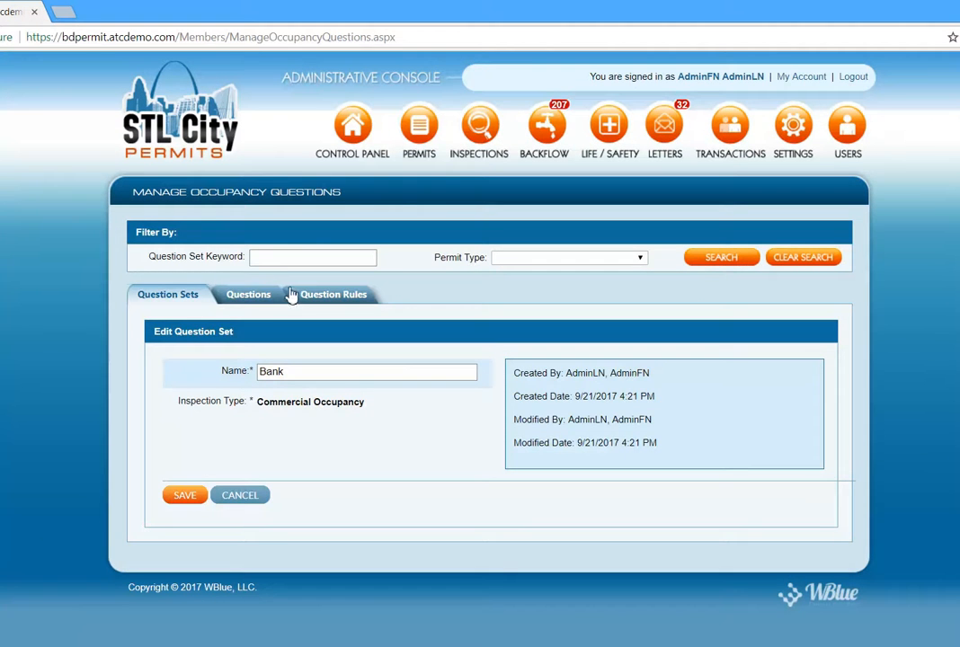
left_click(256, 296)
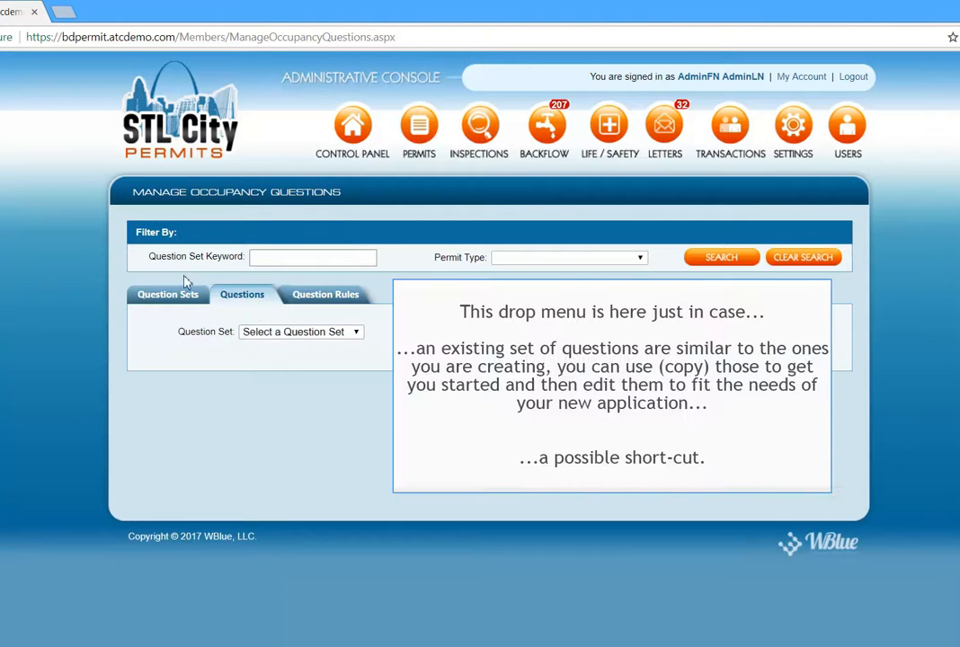
left_click(356, 332)
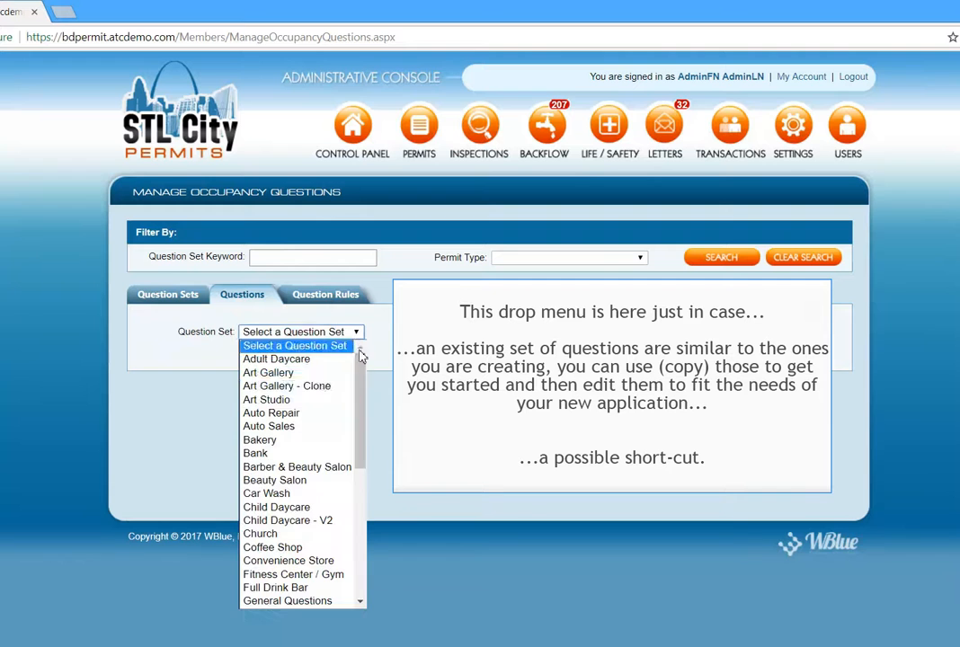
left_click(294, 454)
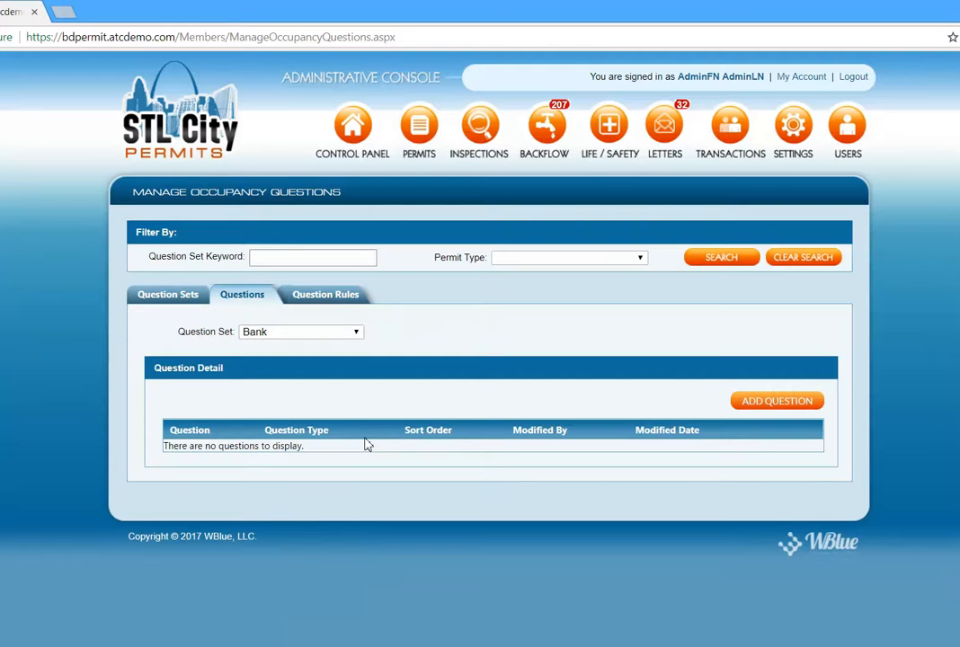
Start a new question in the Bank set with the text "Are drive-up services provided?"
left_click(776, 405)
left_click(344, 391)
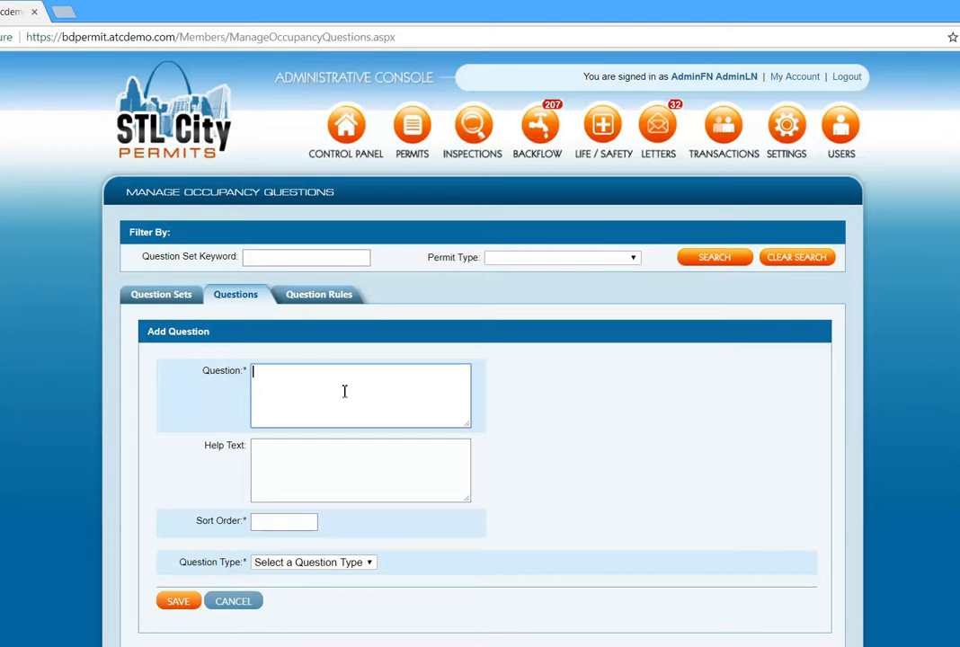
type("Are drive-up services provided?")
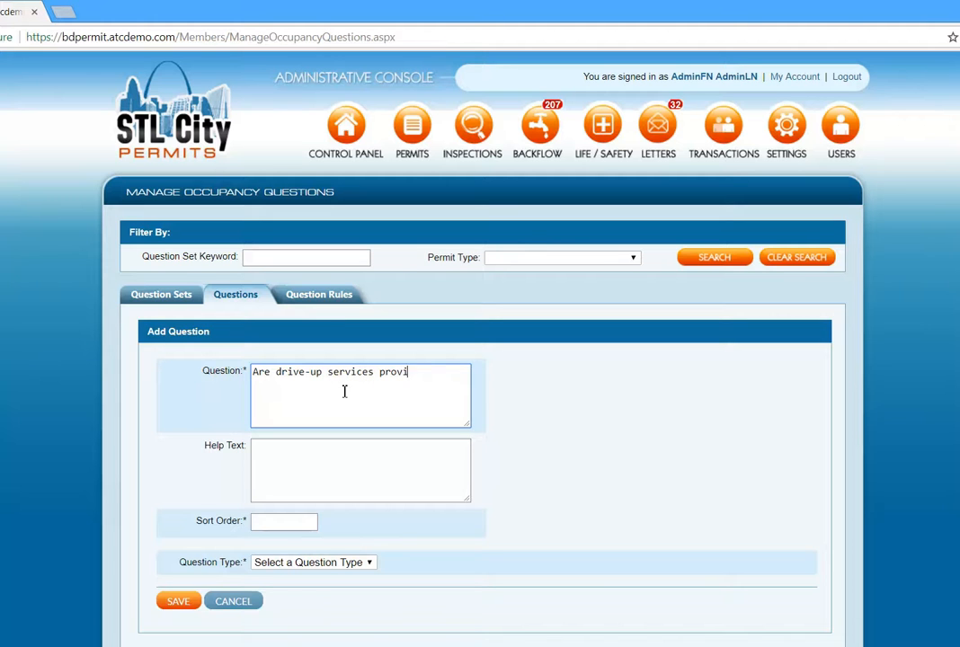
key("Tab")
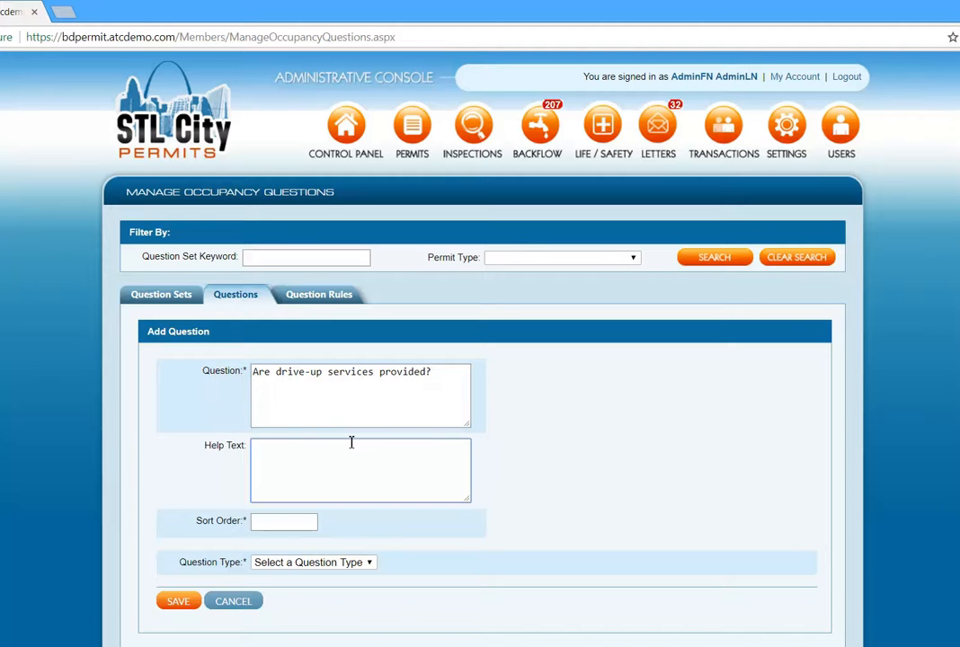
Leave the help text empty and give the drive-up question sort order 1 and question type Single-Select
key("Tab")
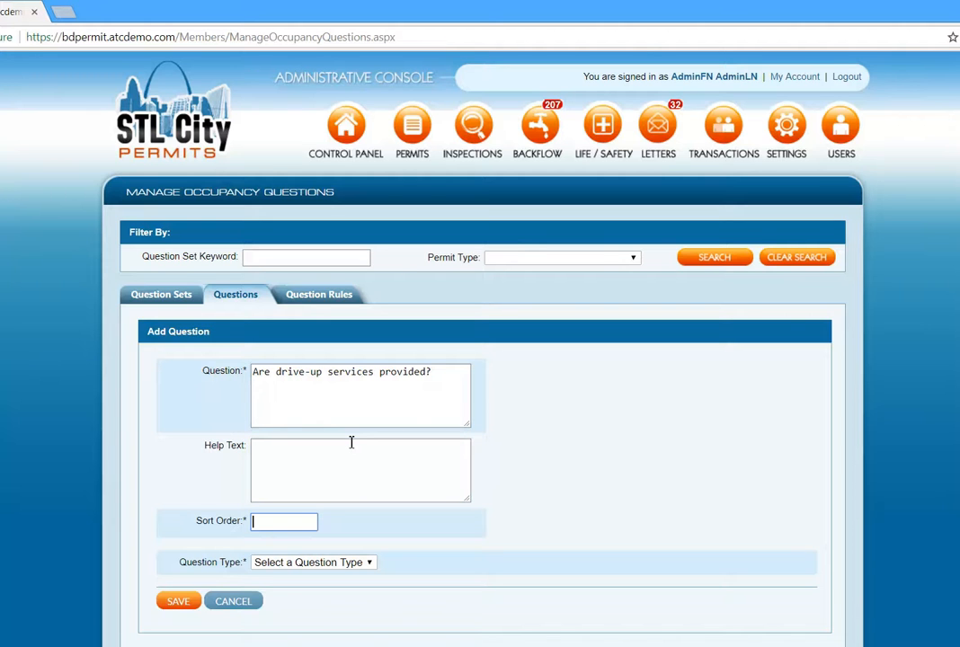
type("1")
left_click(375, 568)
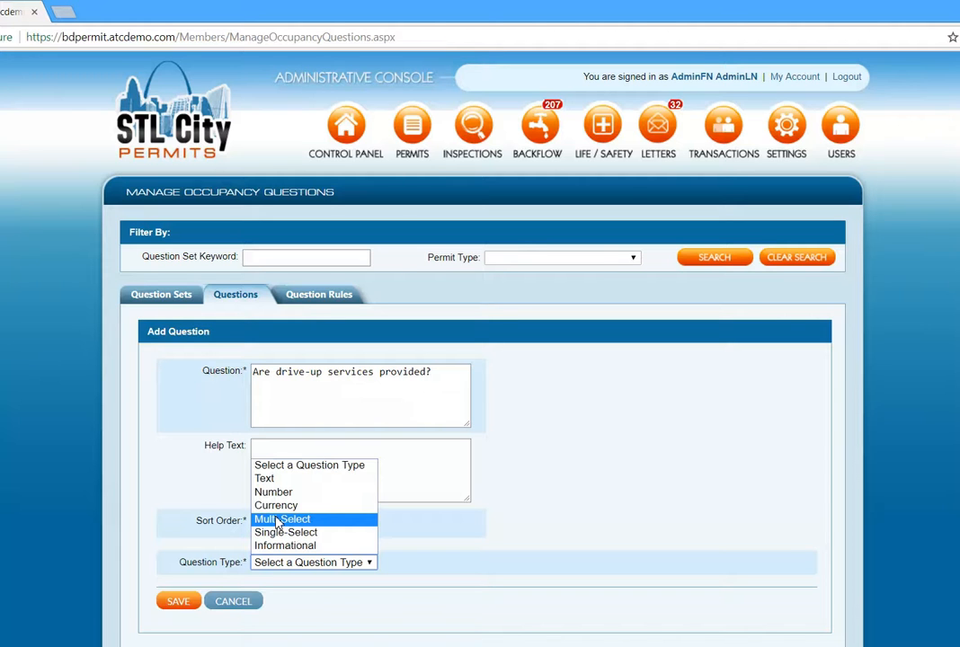
left_click(278, 521)
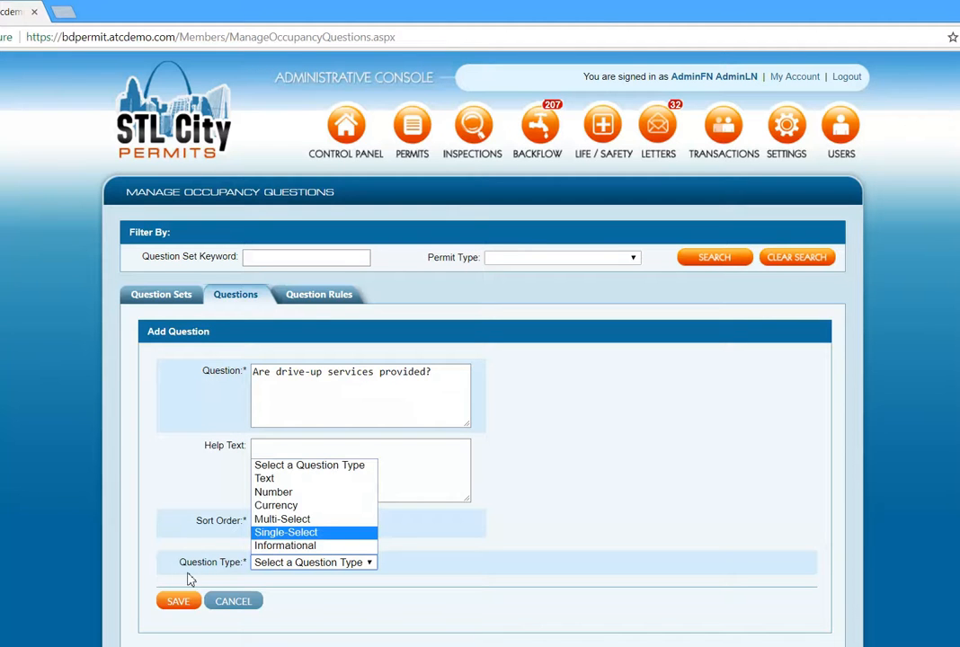
left_click(284, 536)
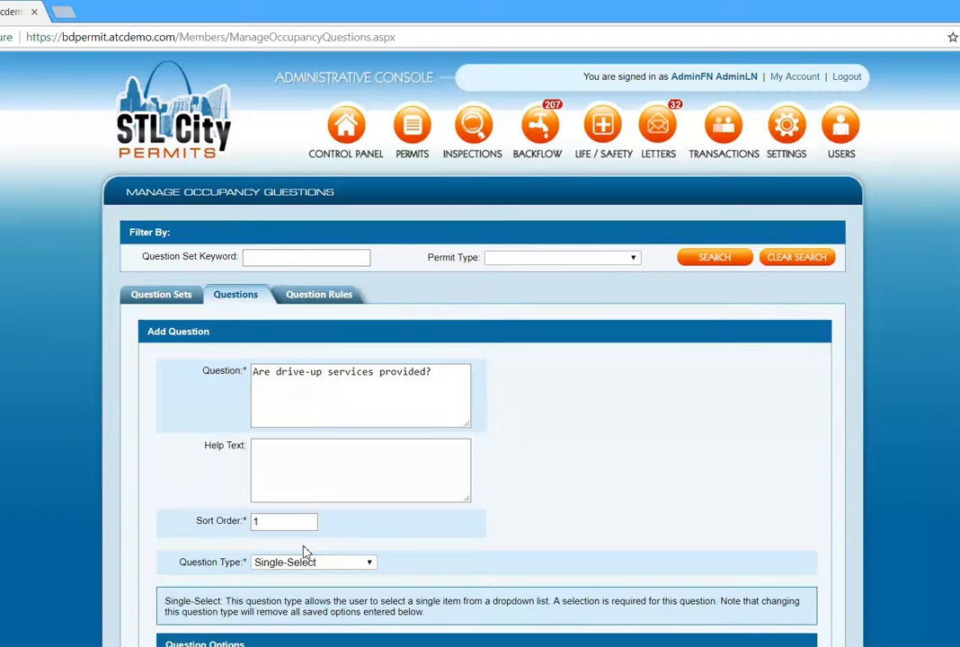
Insert the pre-defined Yes / No options into the drive-up question and save it
scroll(167, 463, "down", 3)
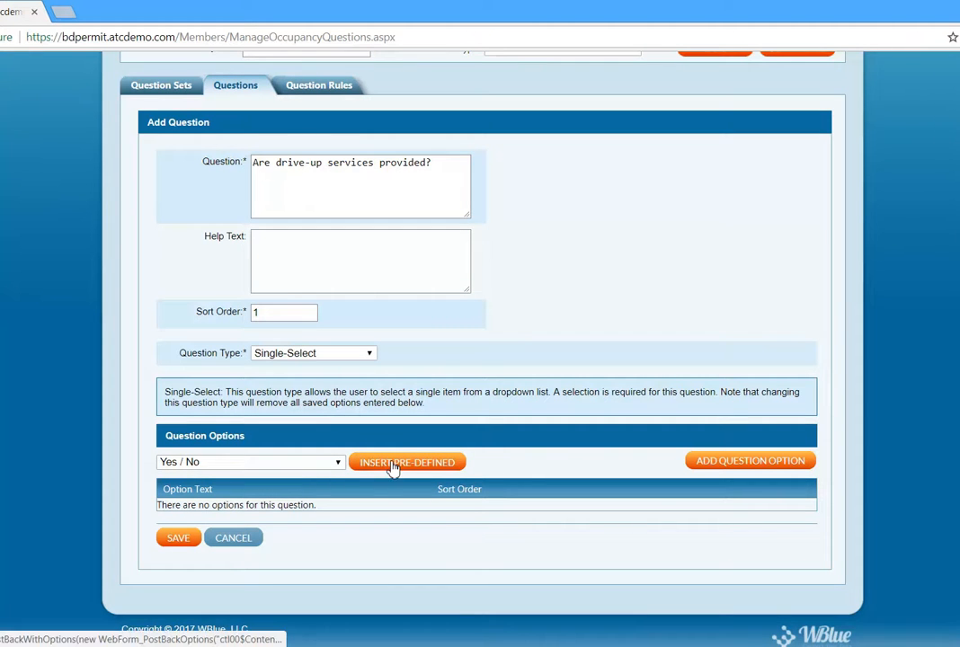
left_click(338, 464)
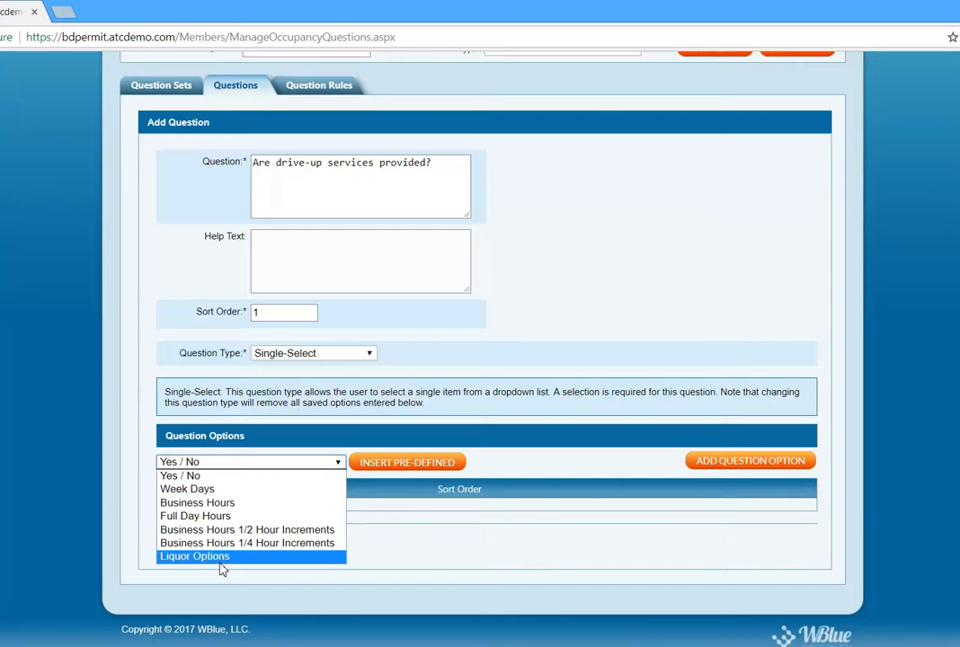
left_click(169, 476)
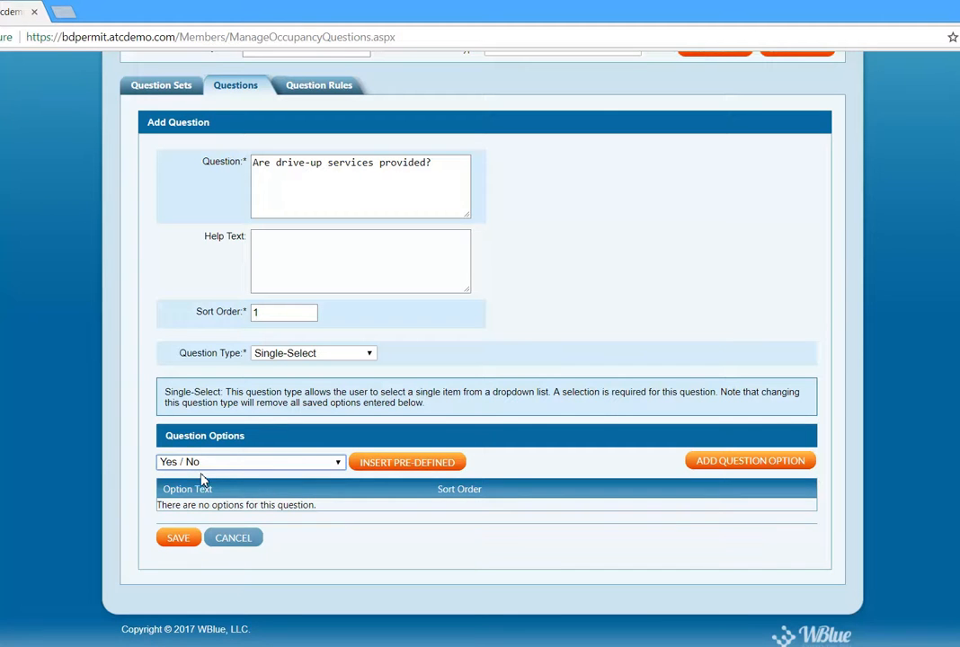
left_click(392, 464)
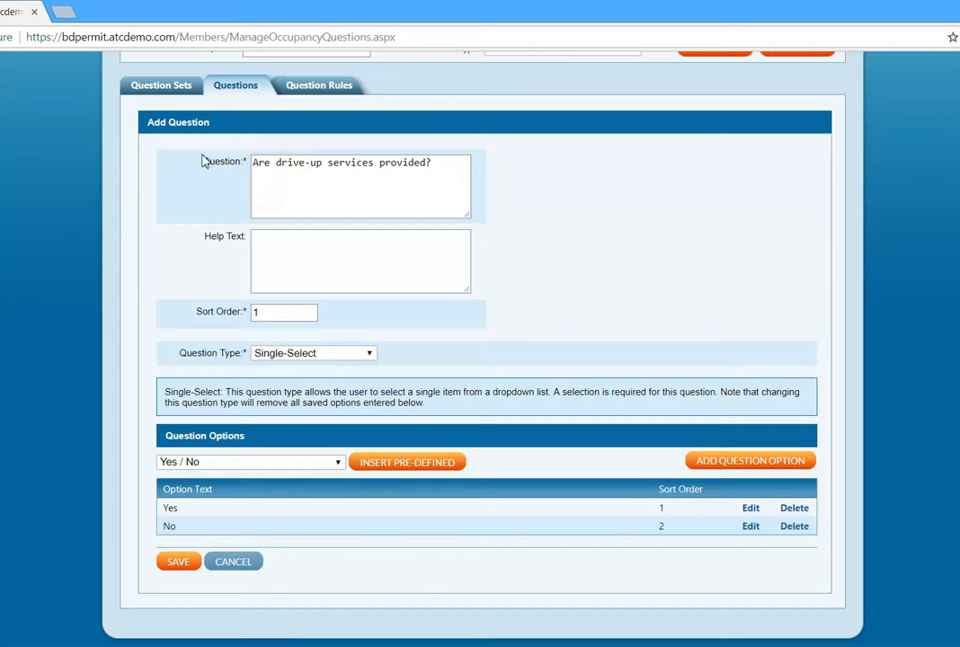
left_click(173, 564)
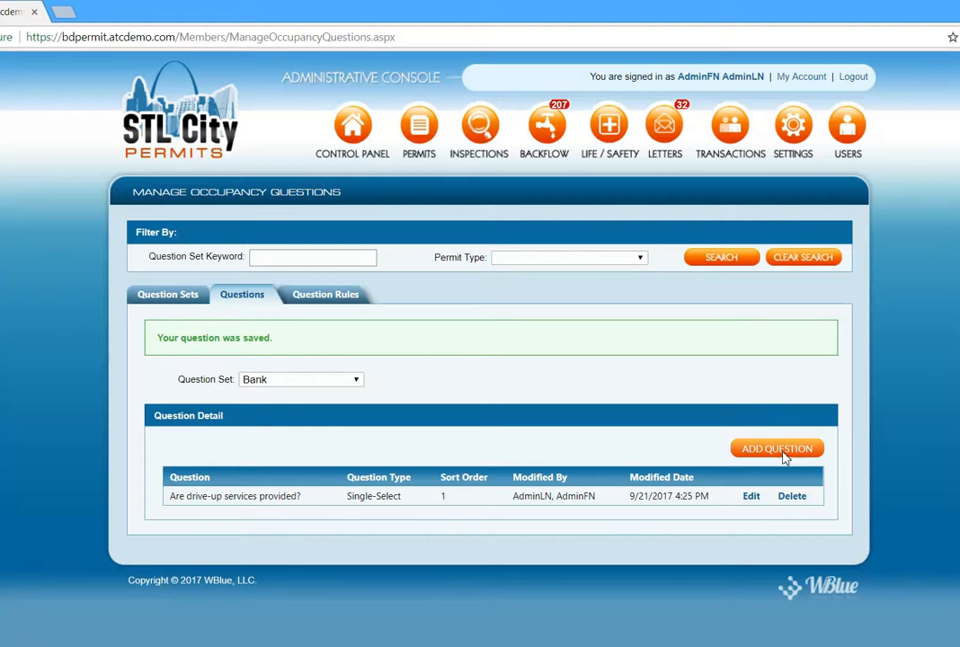
Start another Bank question, "Is there an outdoor ATM?", with the help text "Outdoor, meaning not inside the building."
left_click(782, 448)
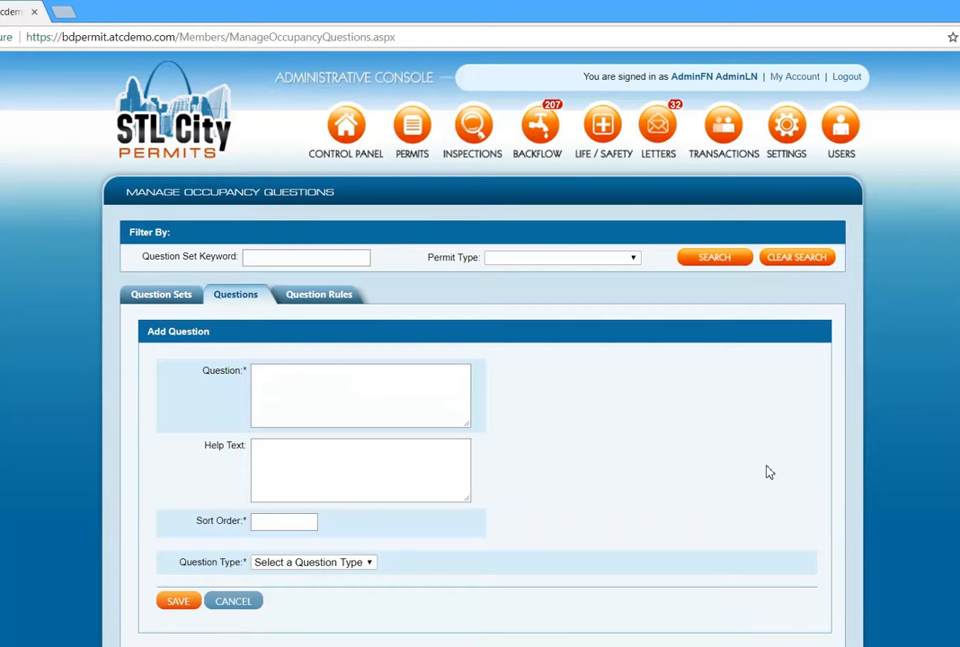
left_click(317, 389)
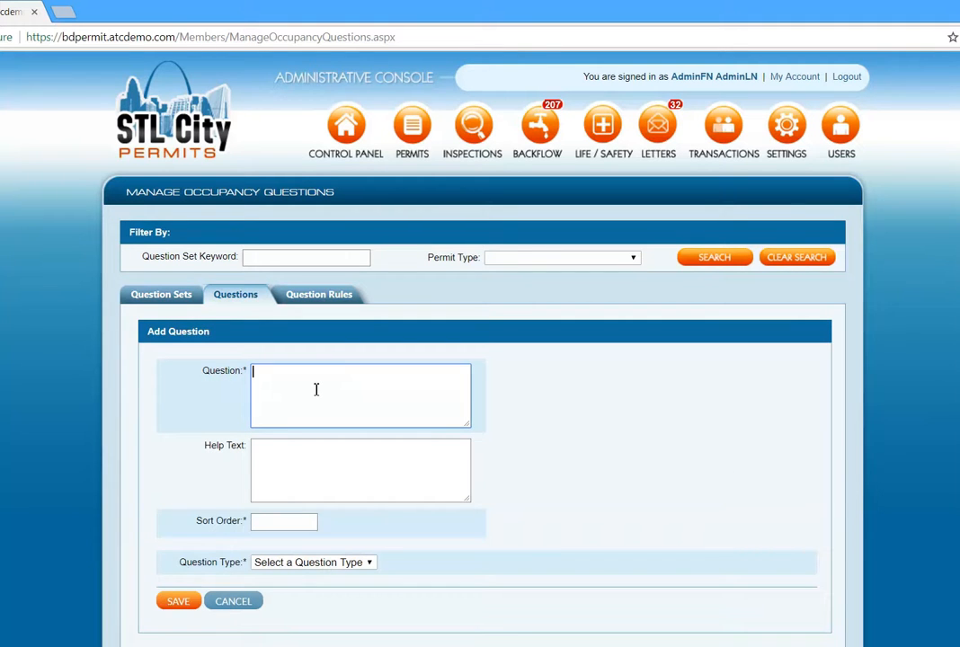
type("Is there an outdoor ATM?")
key("Tab")
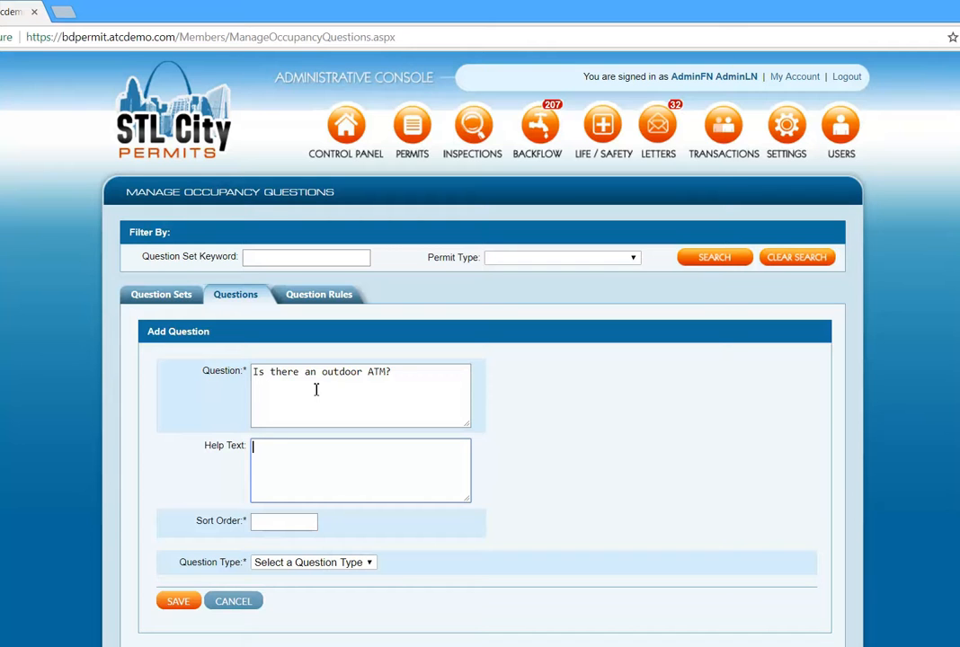
type("Outdoor, meaning")
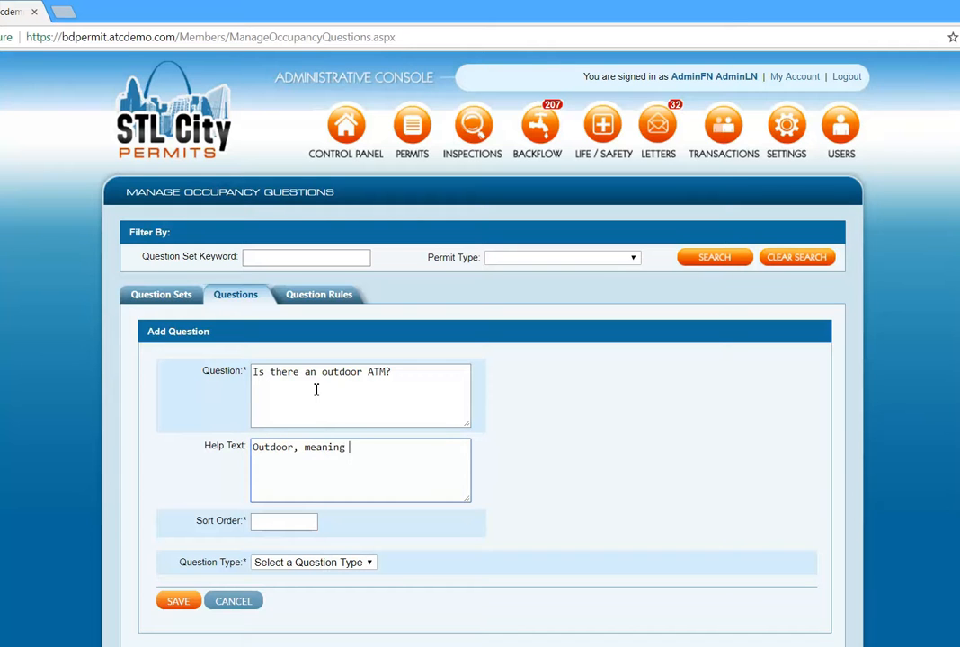
type(" not inside the building")
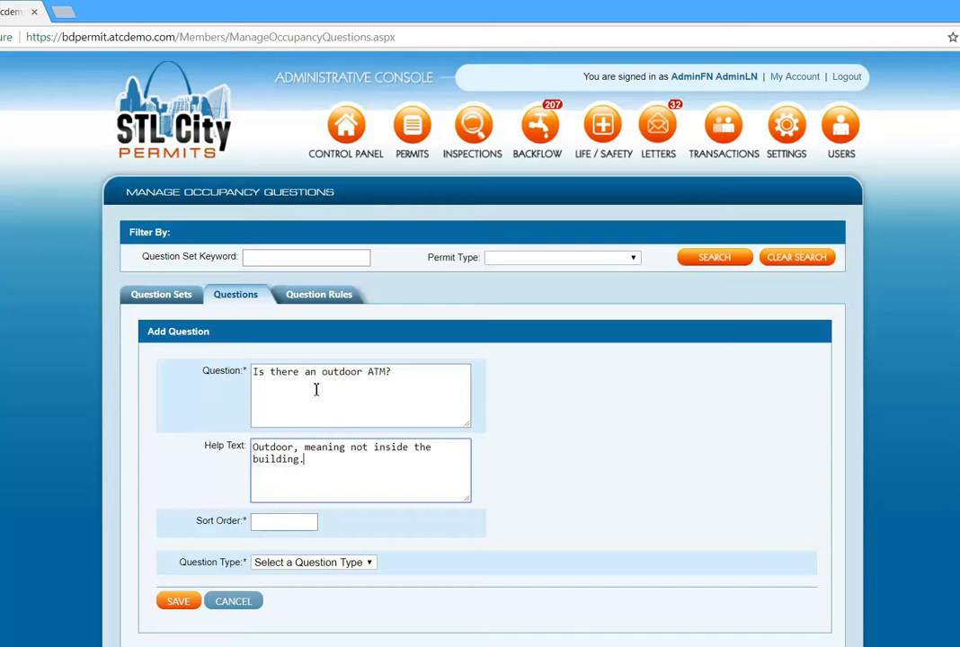
Set the outdoor ATM question's sort order to 2 and its question type to Single-Select
left_click(281, 528)
type("2")
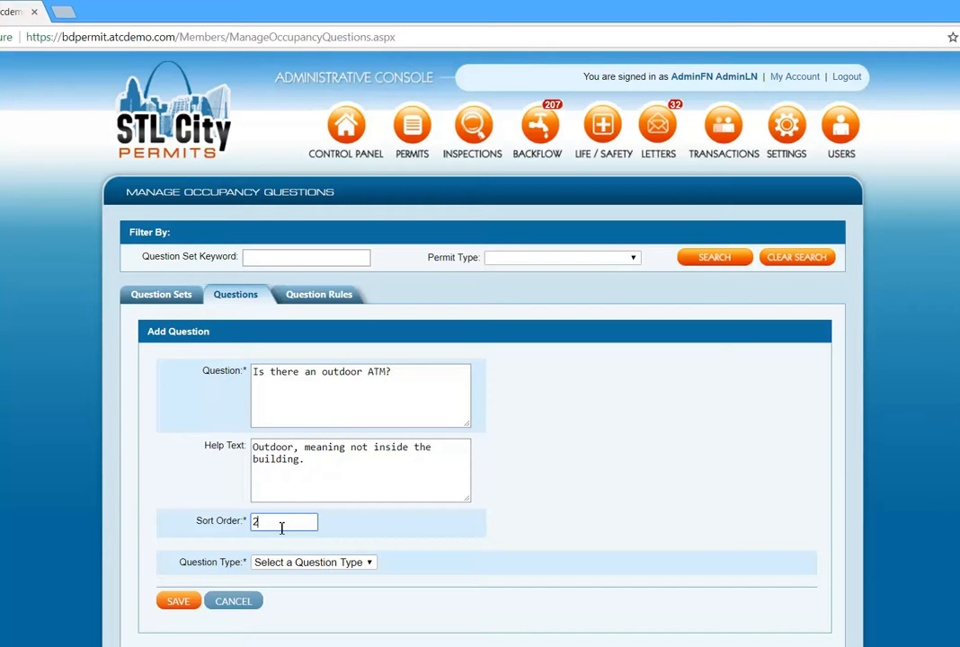
left_click(370, 565)
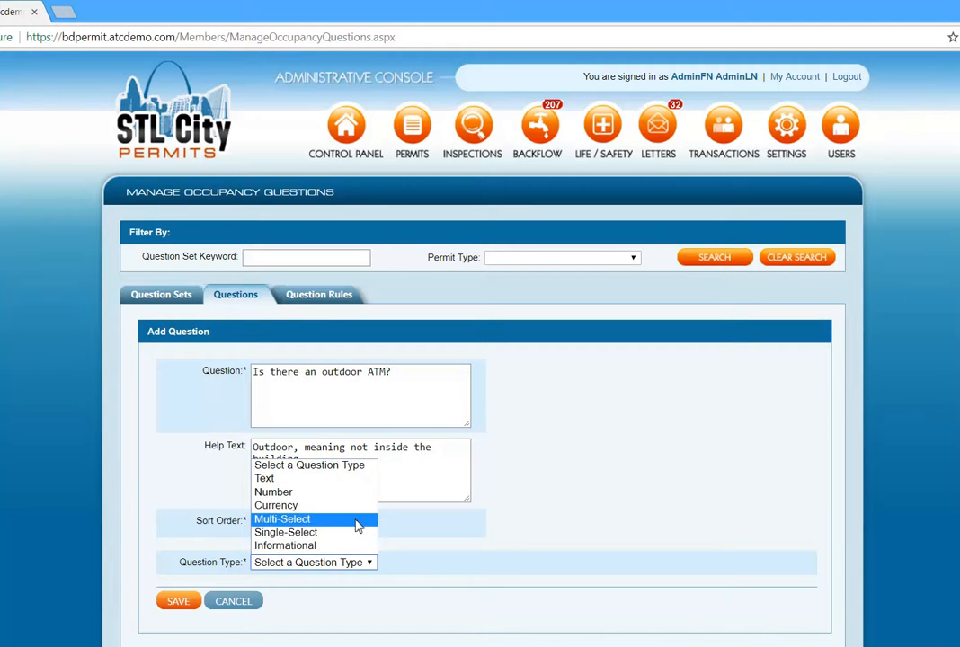
left_click(352, 538)
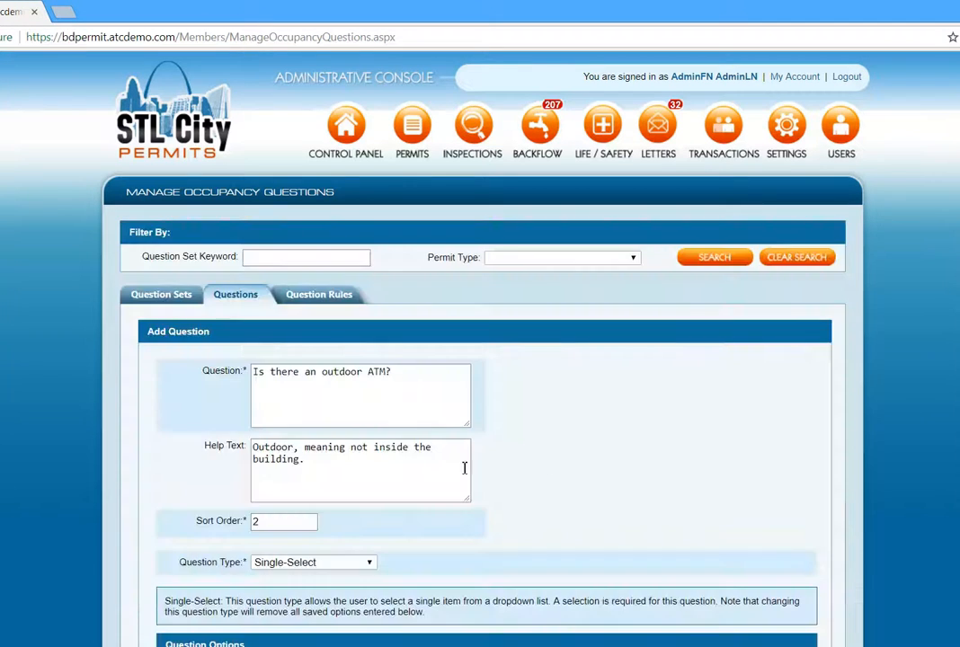
Insert the pre-defined Yes / No options into the outdoor ATM question and save it
scroll(553, 460, "down", 1)
scroll(634, 446, "down", 1)
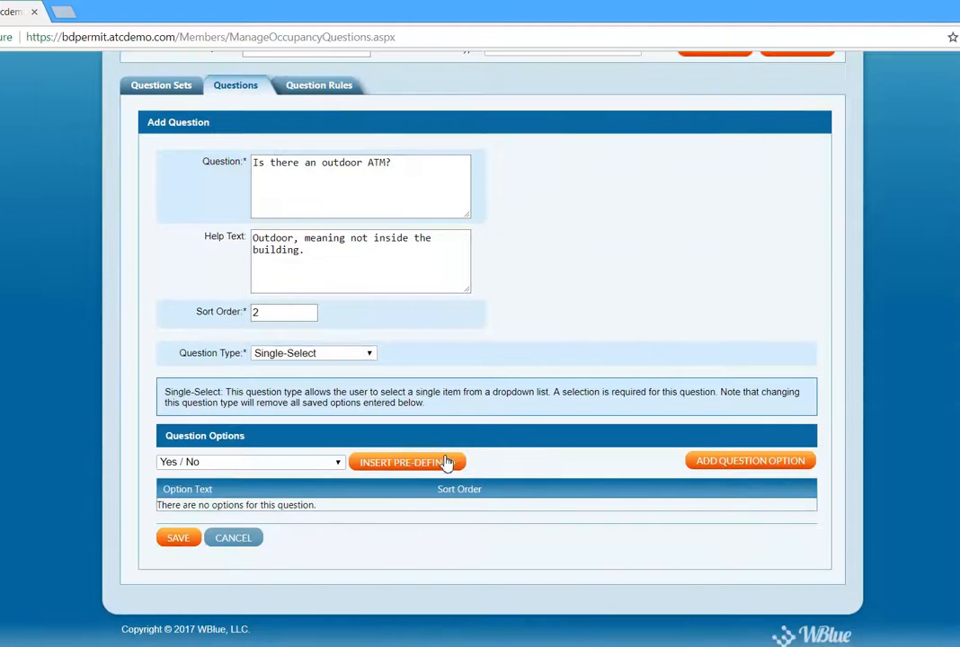
left_click(417, 465)
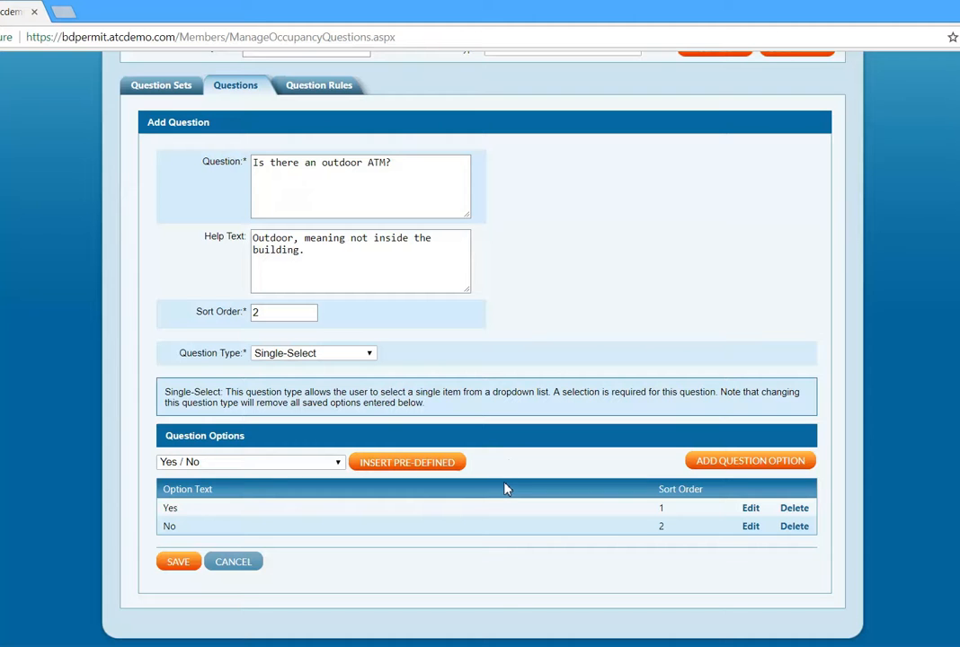
left_click(175, 565)
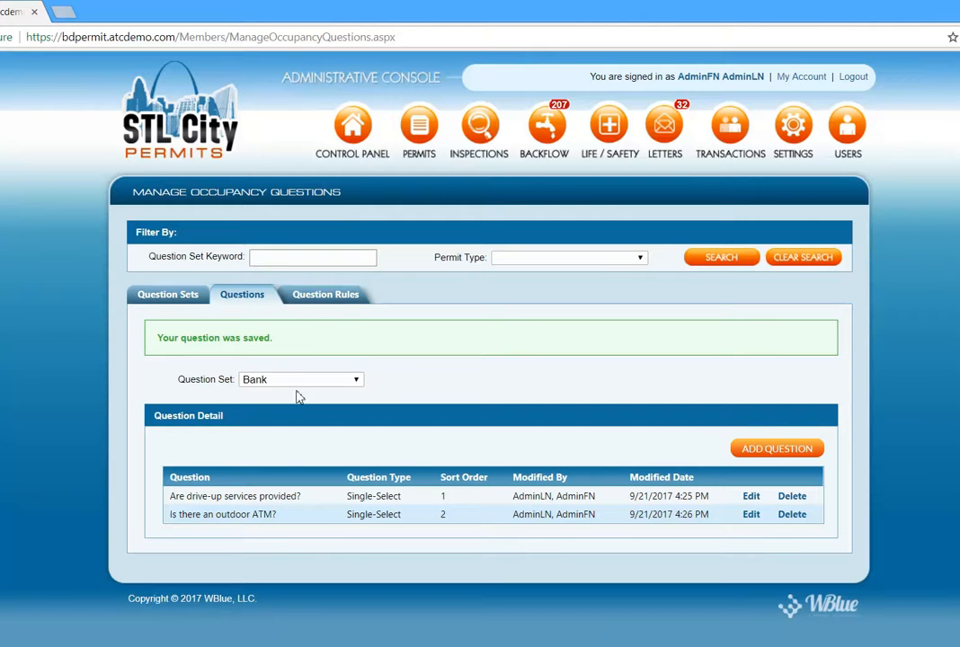
left_click(321, 302)
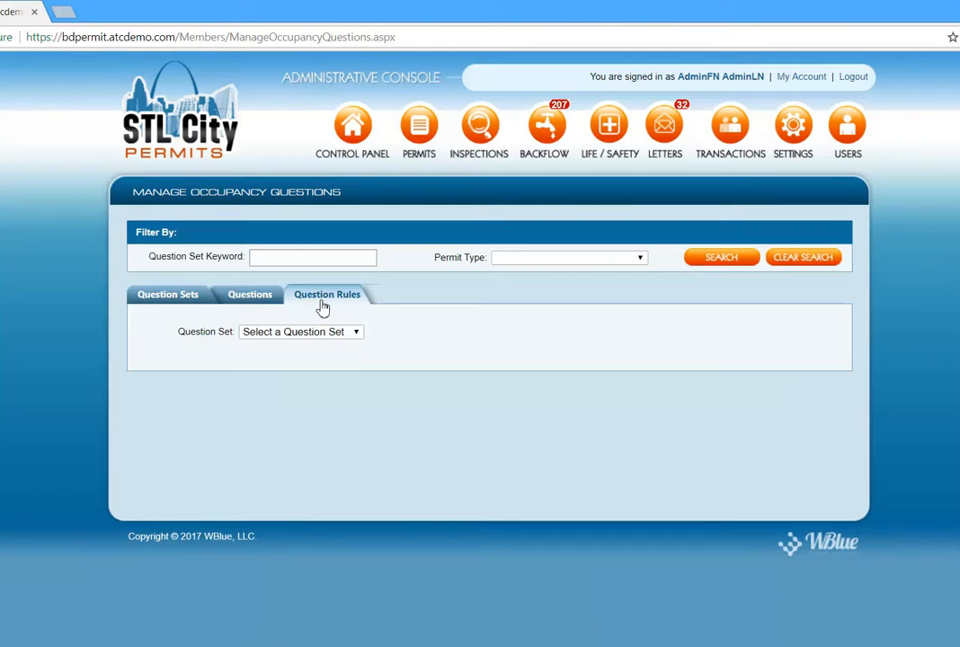
left_click(161, 298)
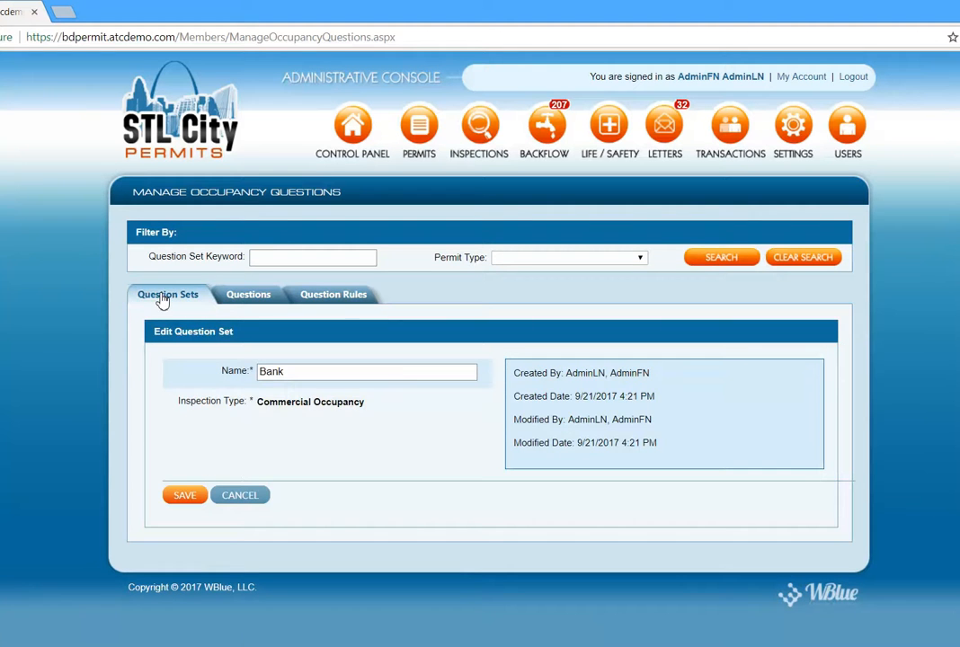
left_click(240, 298)
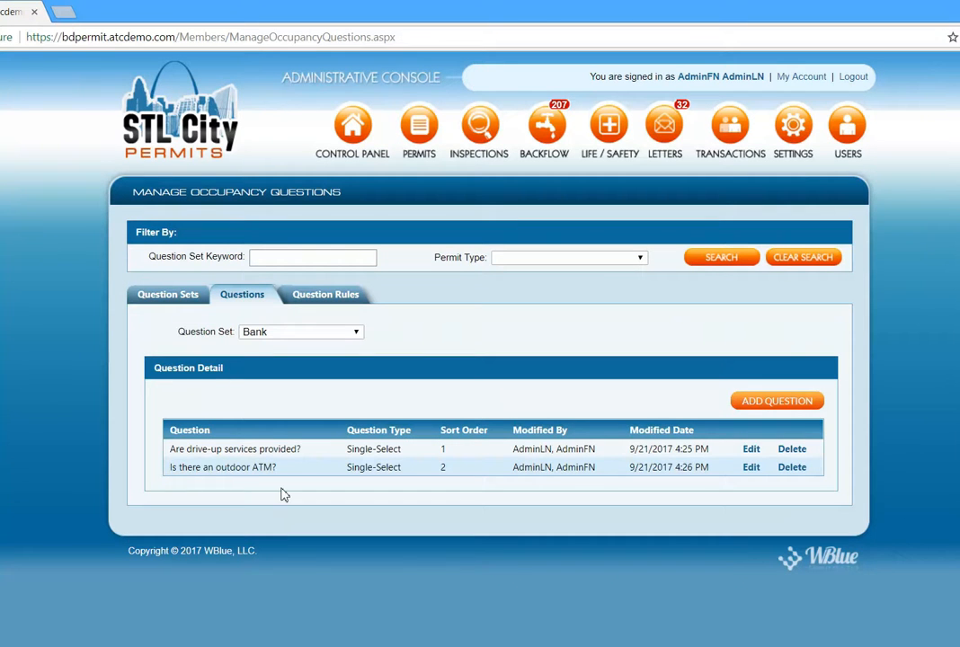
Start a new Bank question reading "If yes, please tell us where the ATM machine is located on the premises."
left_click(778, 402)
left_click(295, 391)
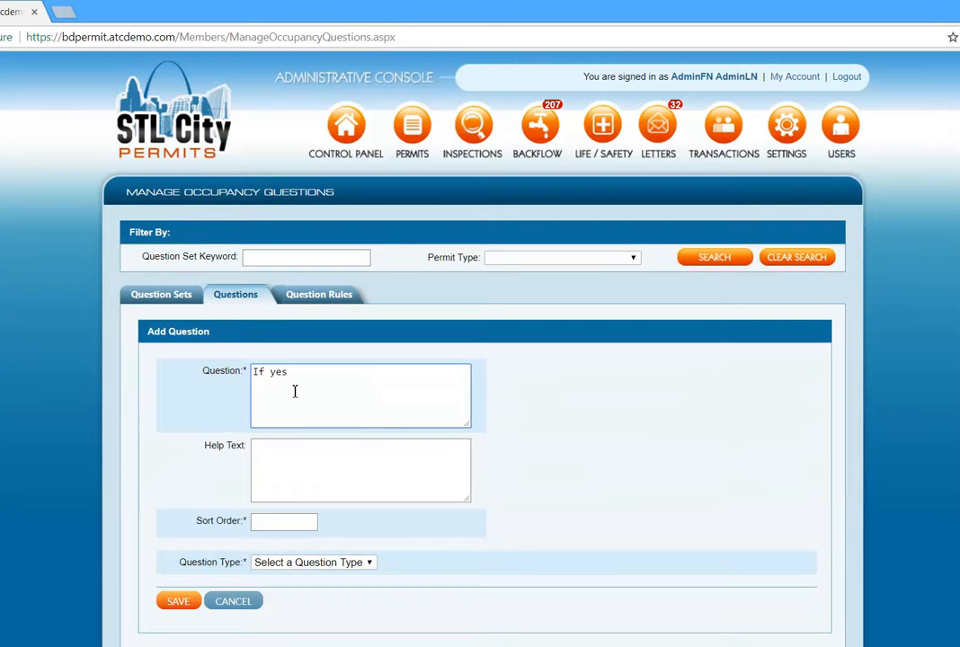
type("If yes, please t")
key("BackSpace")
type("please tell us where the ATM machine i")
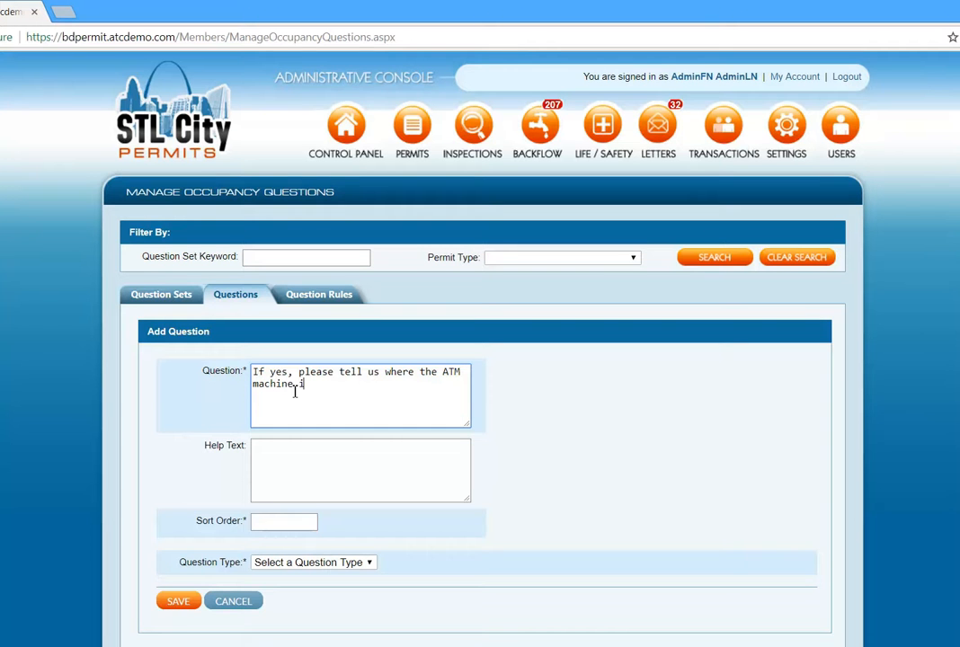
type("s located on the premises.")
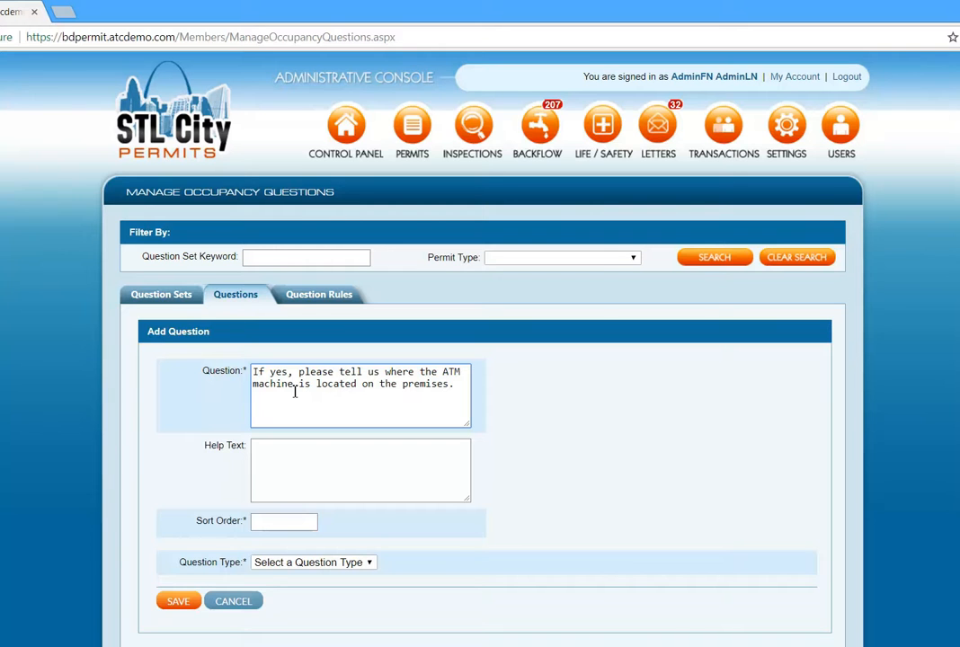
Give the ATM location question the help text "Please tell us which direction (N,S,E or W) on the lot the ATM is located."
left_click(305, 451)
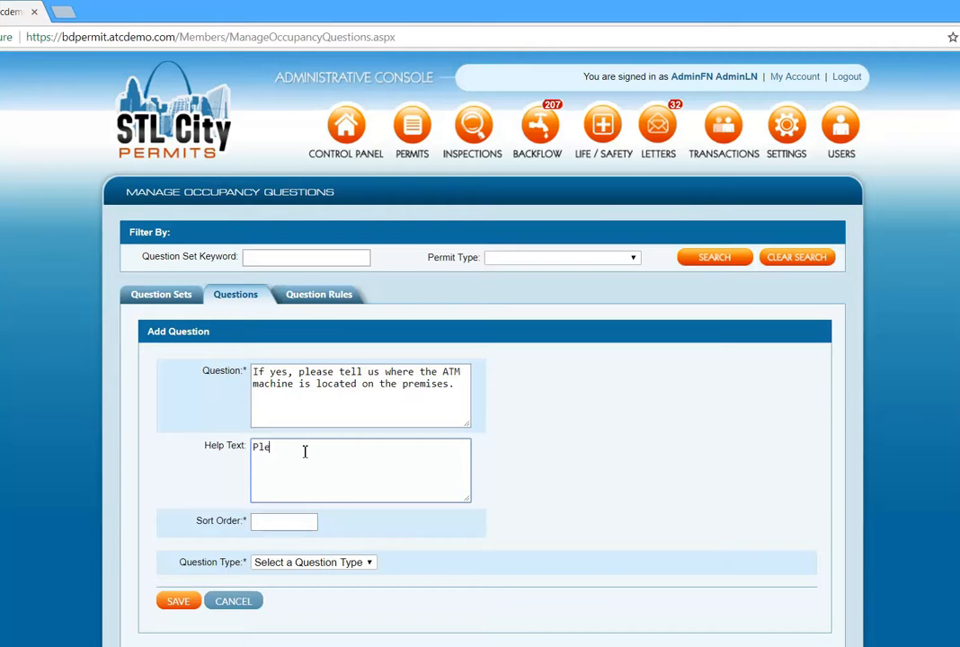
type("Please tell us which direction (N,")
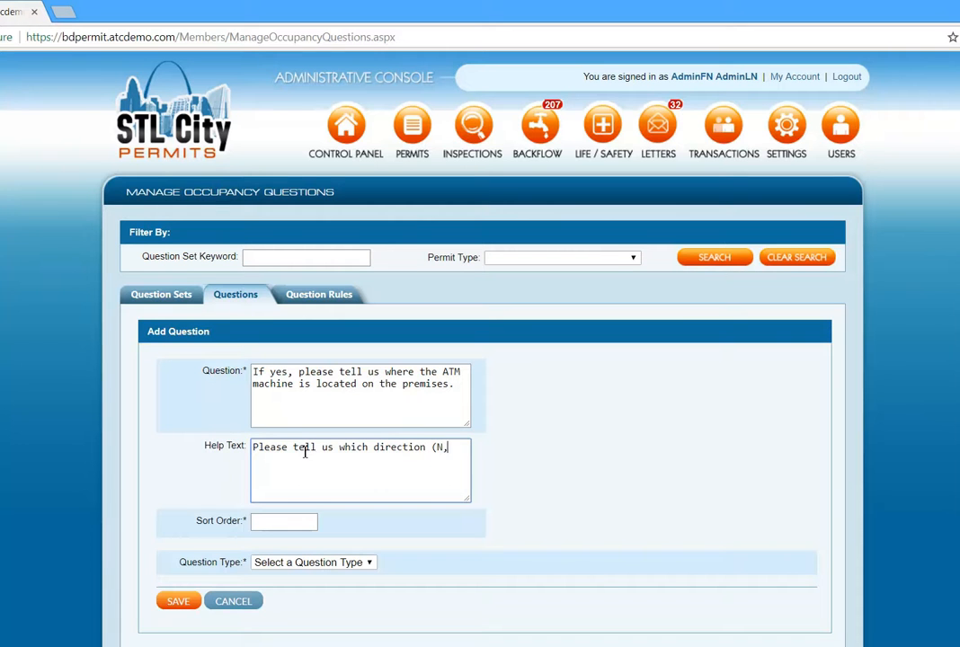
type("S,E or W) on the lot the ATM is located.")
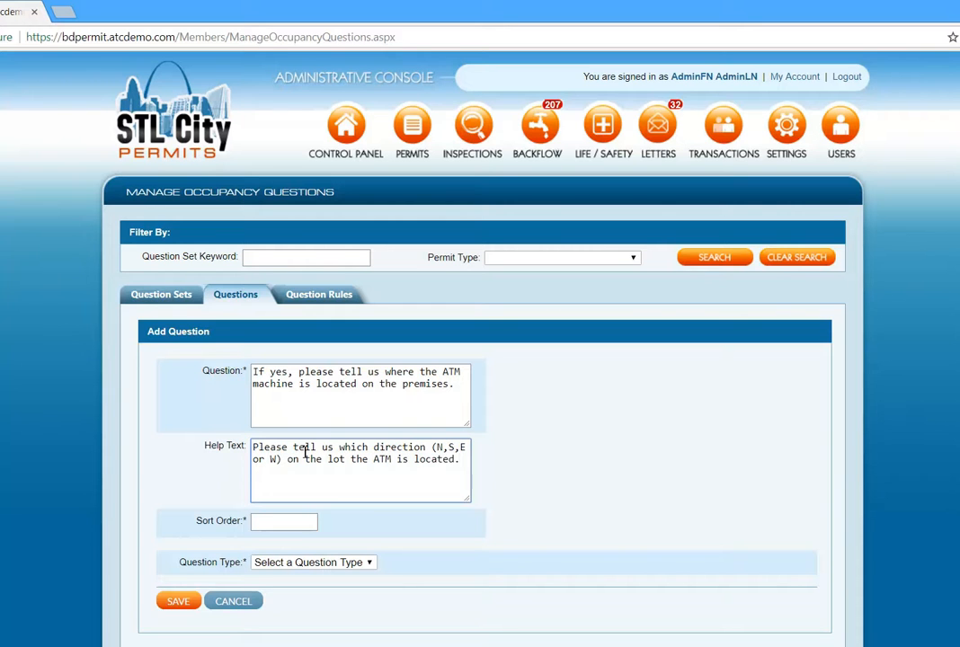
Save the ATM location question with sort order 3, question type Text and response type Small Multi-Line (2 Lines)
left_click(279, 523)
type("1")
left_click(370, 563)
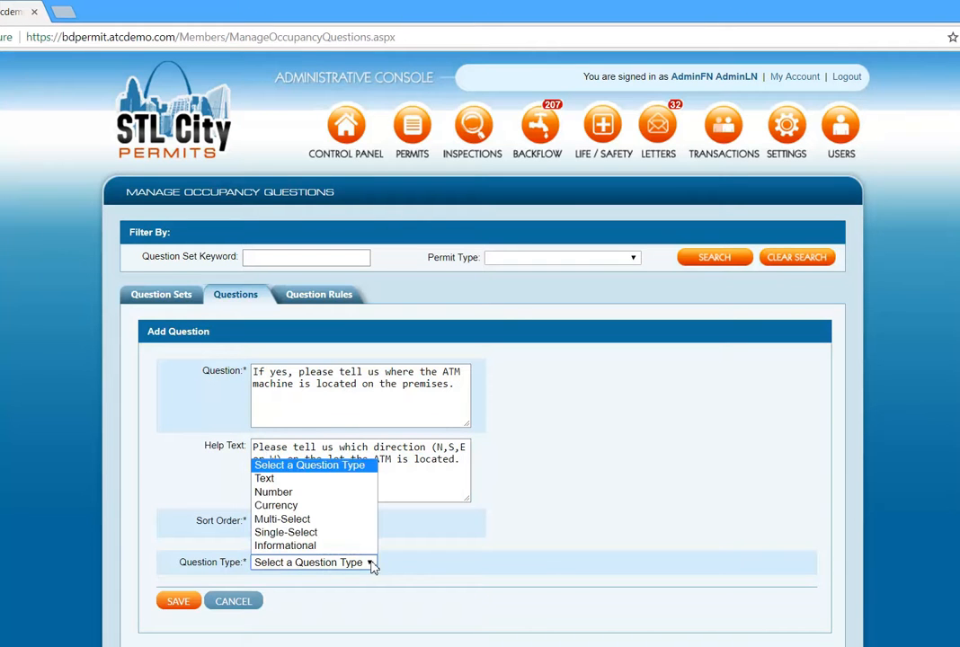
left_click(321, 480)
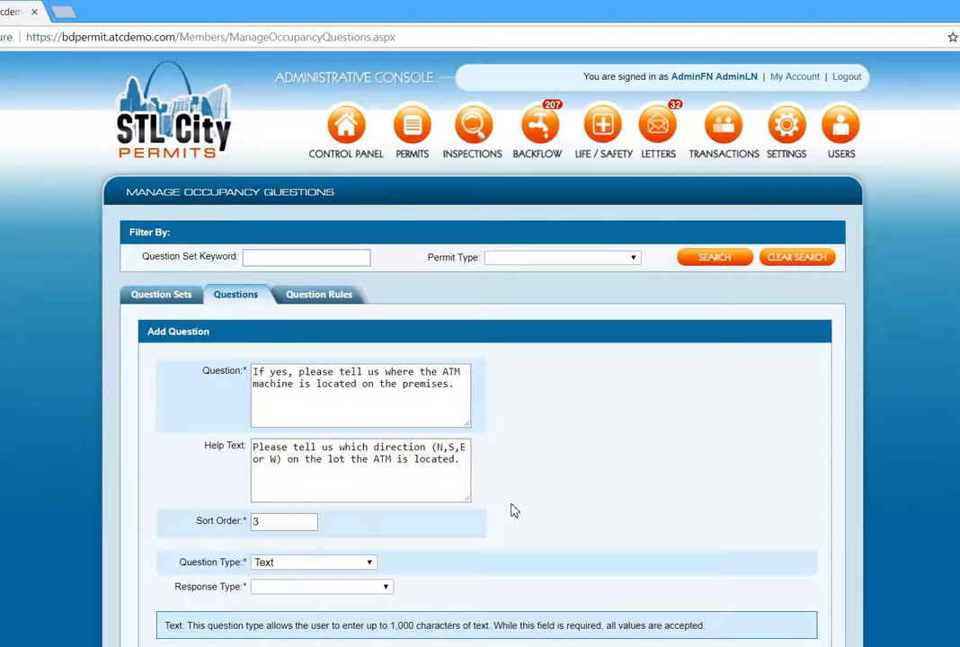
scroll(510, 510, "down", 2)
left_click(390, 483)
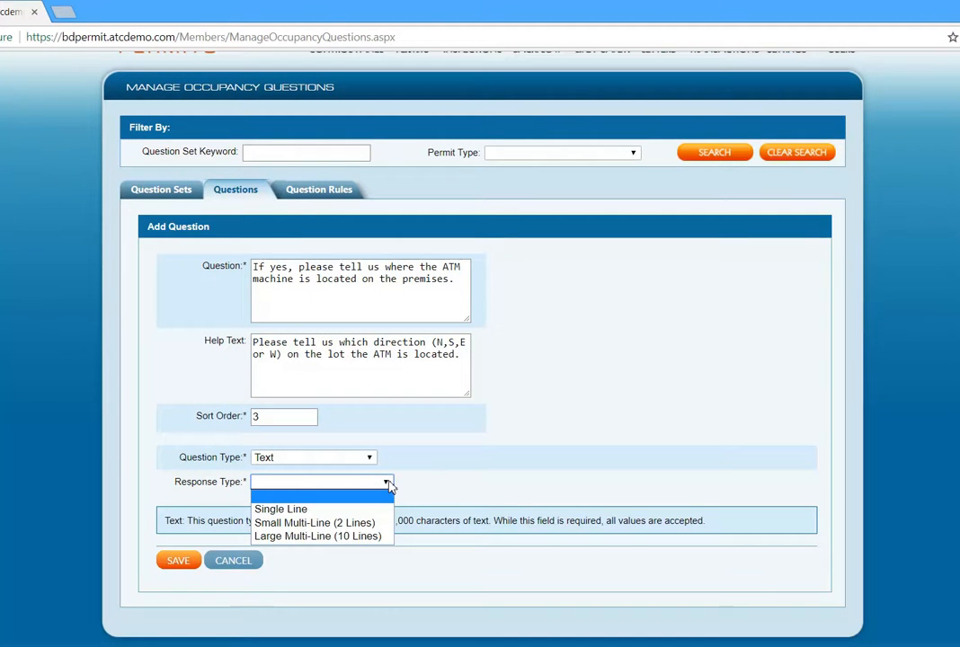
left_click(296, 524)
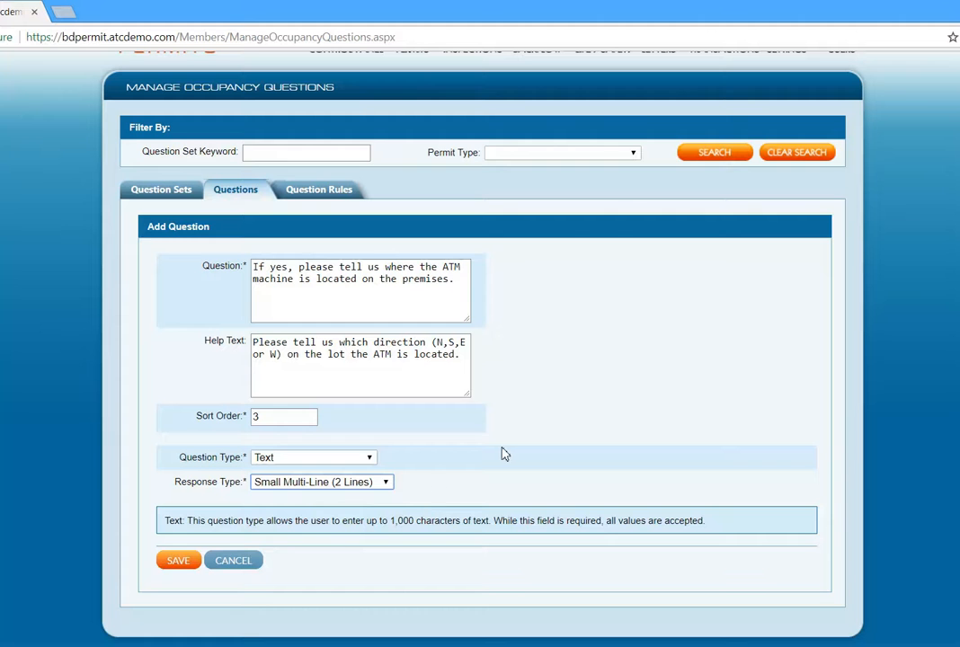
left_click(179, 561)
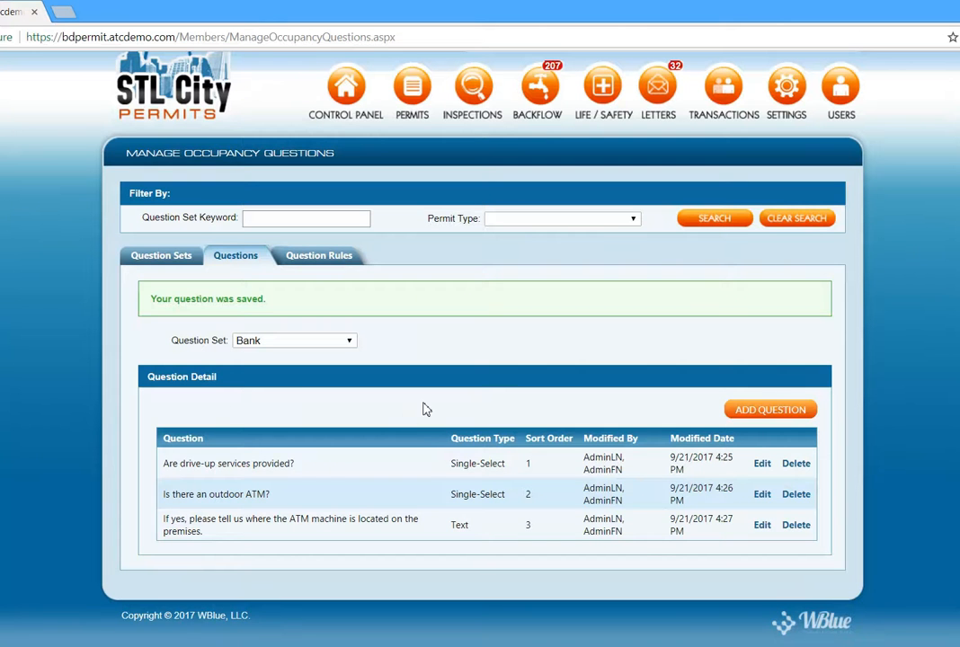
Start another Bank question, "Is there off-street parking?", without help text
left_click(776, 411)
left_click(319, 348)
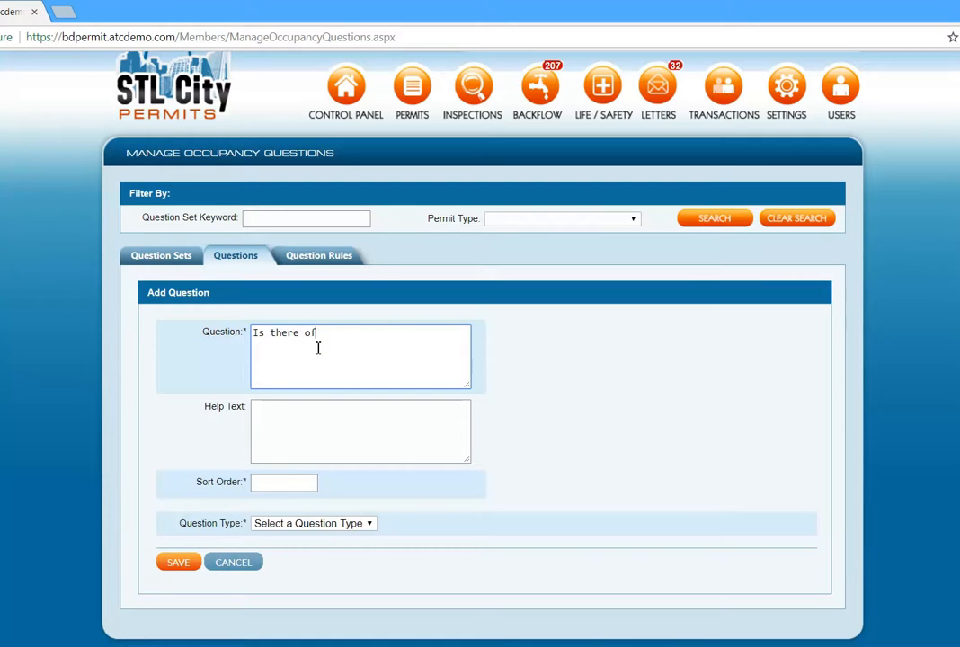
type("Is there offstreet parking?")
left_click(318, 348)
type("-")
left_click(304, 421)
Set the off-street parking question's sort order to 4 and its question type to Single-Select
left_click(284, 484)
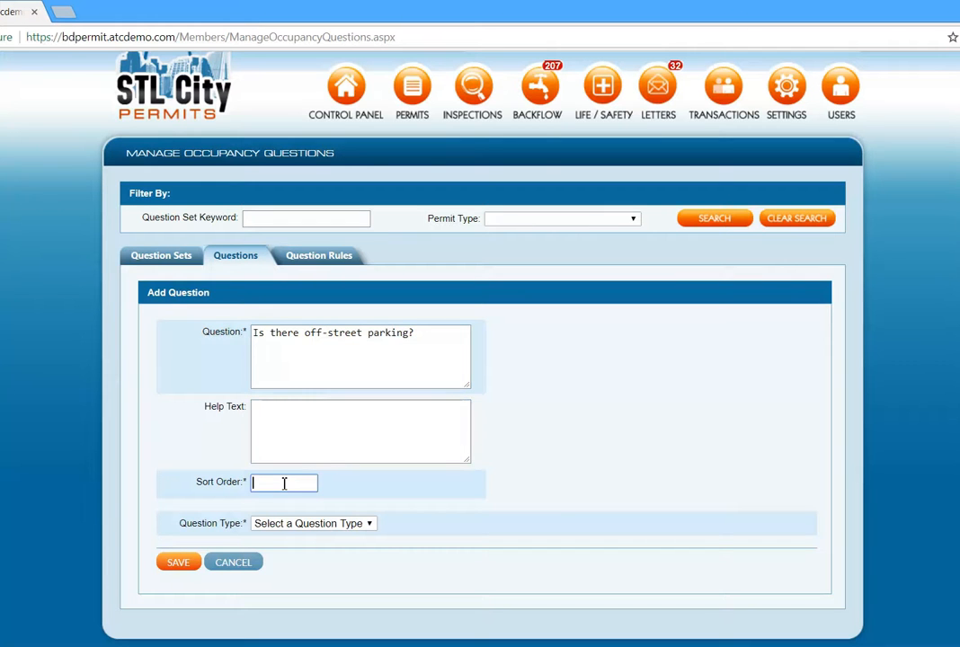
type("4")
left_click(369, 526)
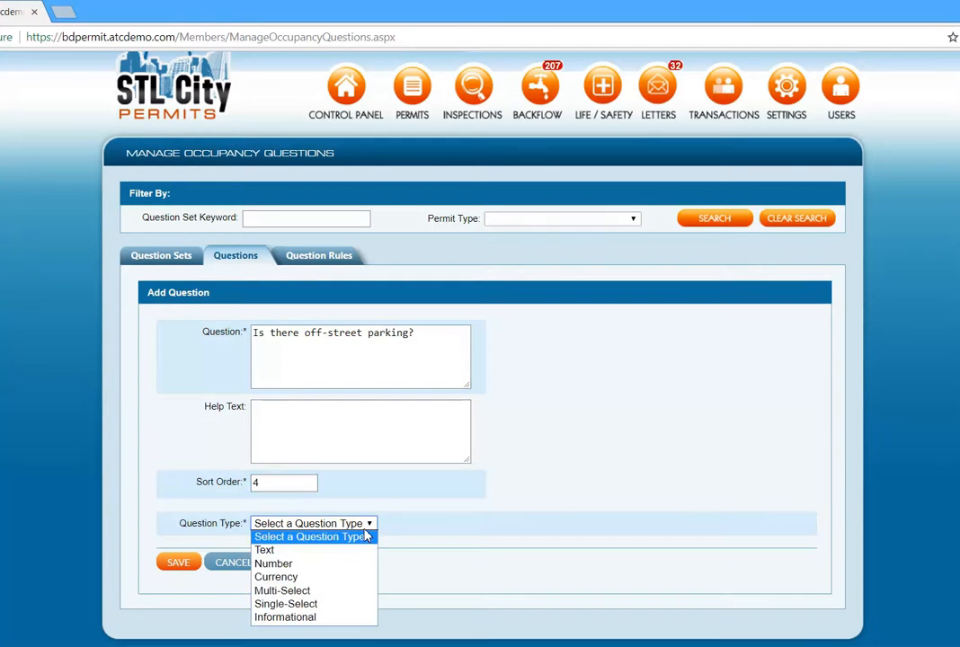
left_click(342, 607)
Insert the pre-defined Yes / No options into the off-street parking question and save it
scroll(526, 482, "down", 2)
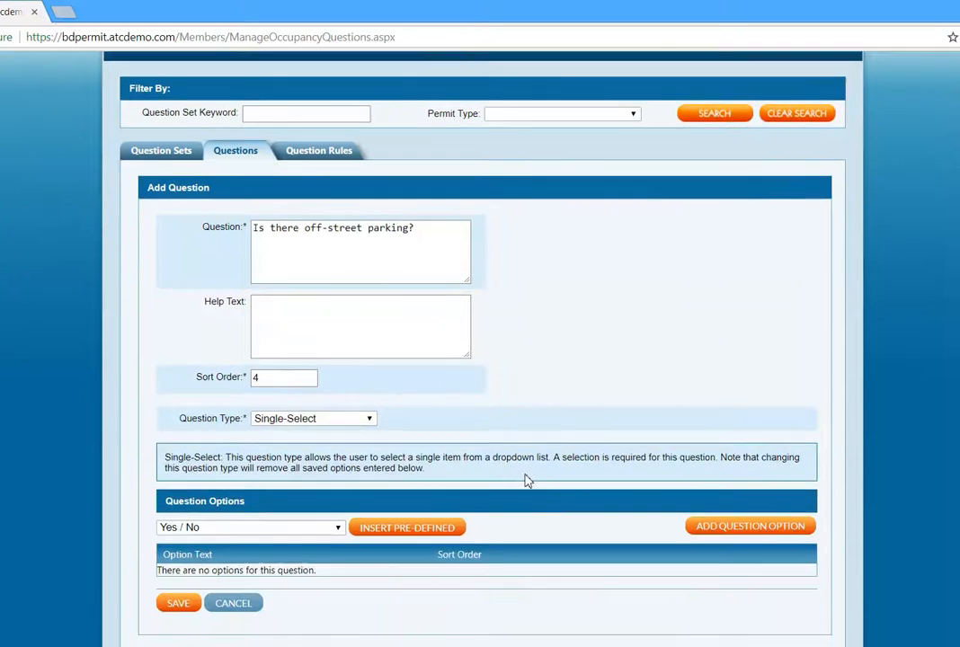
left_click(405, 531)
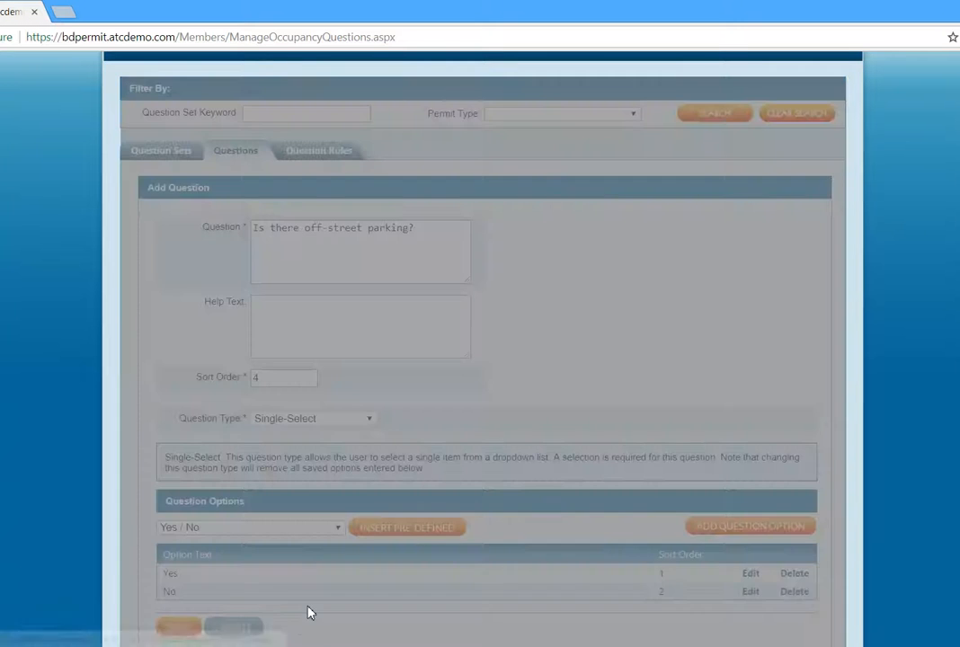
scroll(522, 449, "down", 2)
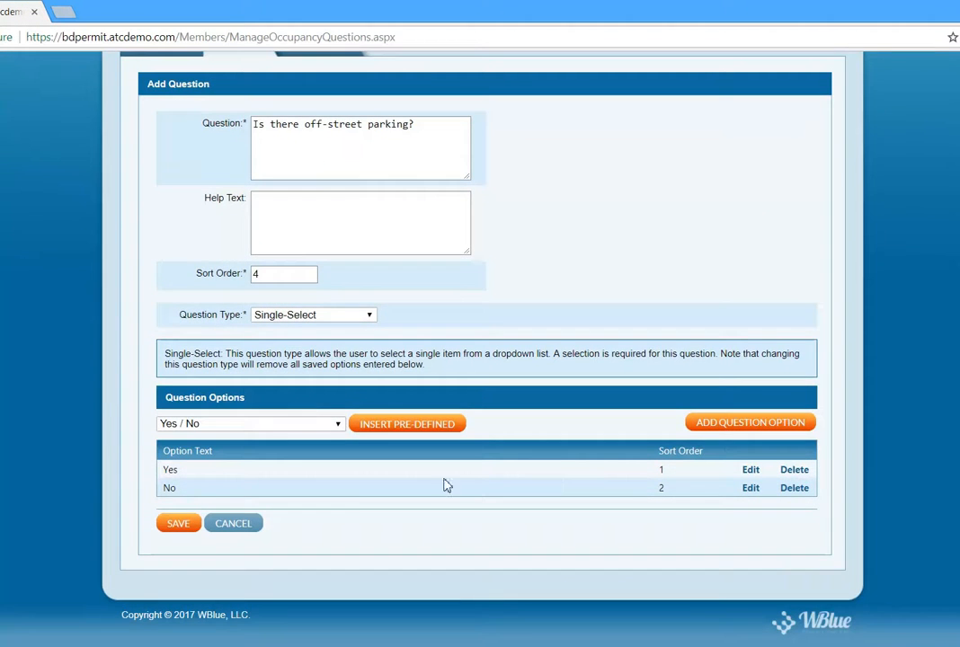
left_click(175, 524)
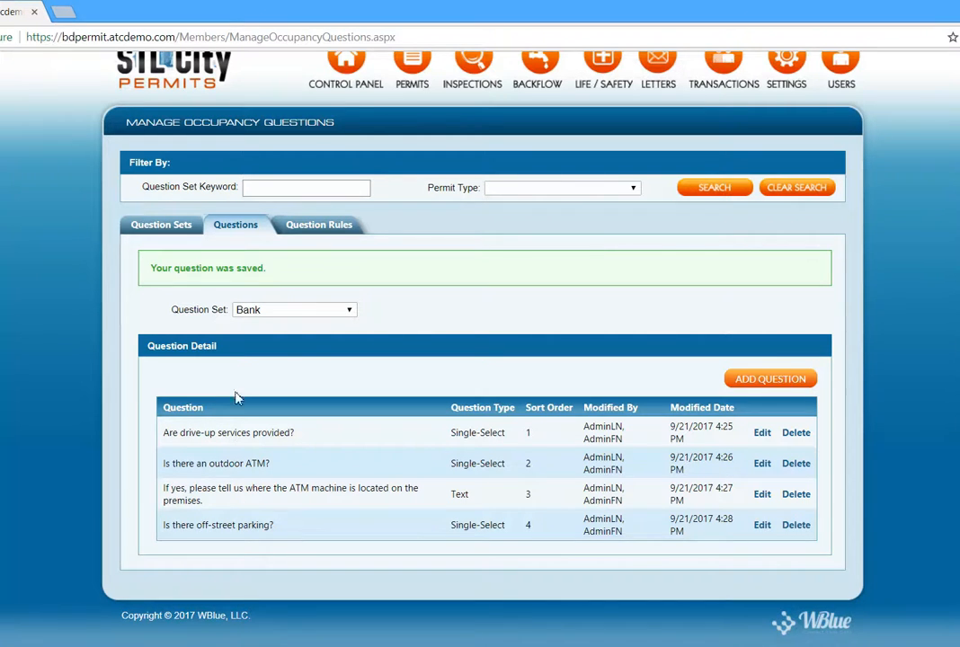
Start another Bank question, "If yes, where is your parking located?", leaving its help text empty
left_click(738, 379)
left_click(291, 314)
type("If yes, where is your parking located?")
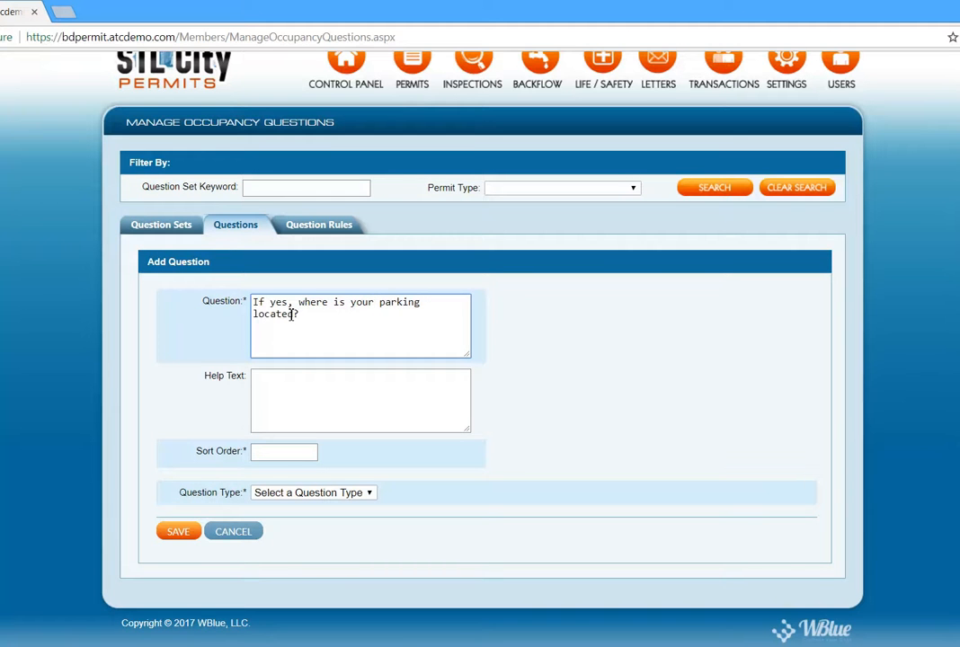
left_click(312, 392)
Save the parking location question with sort order 5, question type Text and response type Small Multi-Line (2 Lines)
left_click(284, 452)
type("5")
left_click(322, 496)
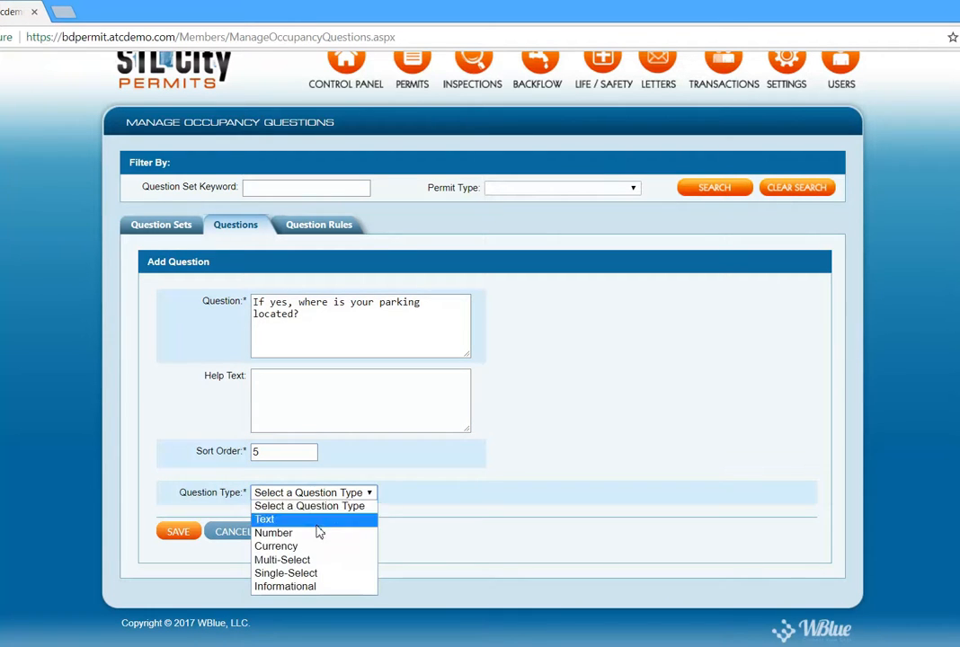
left_click(322, 520)
left_click(323, 519)
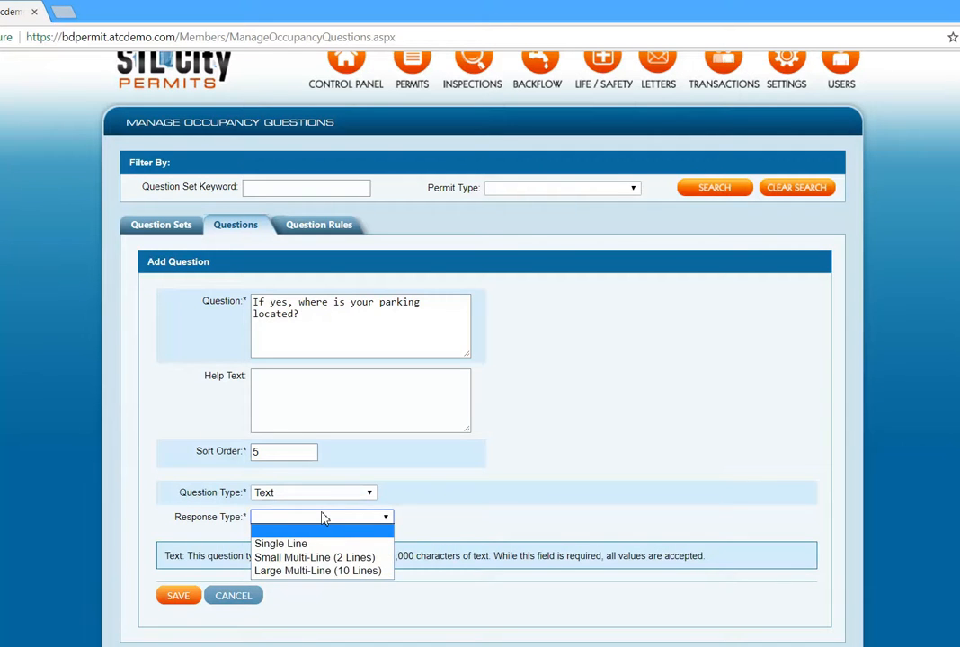
left_click(274, 552)
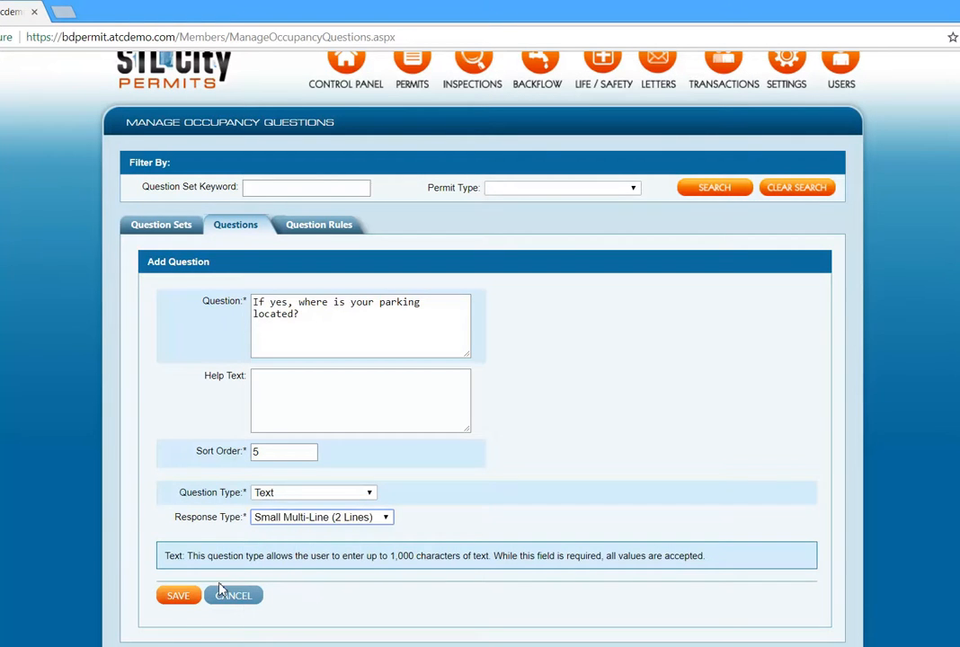
left_click(178, 597)
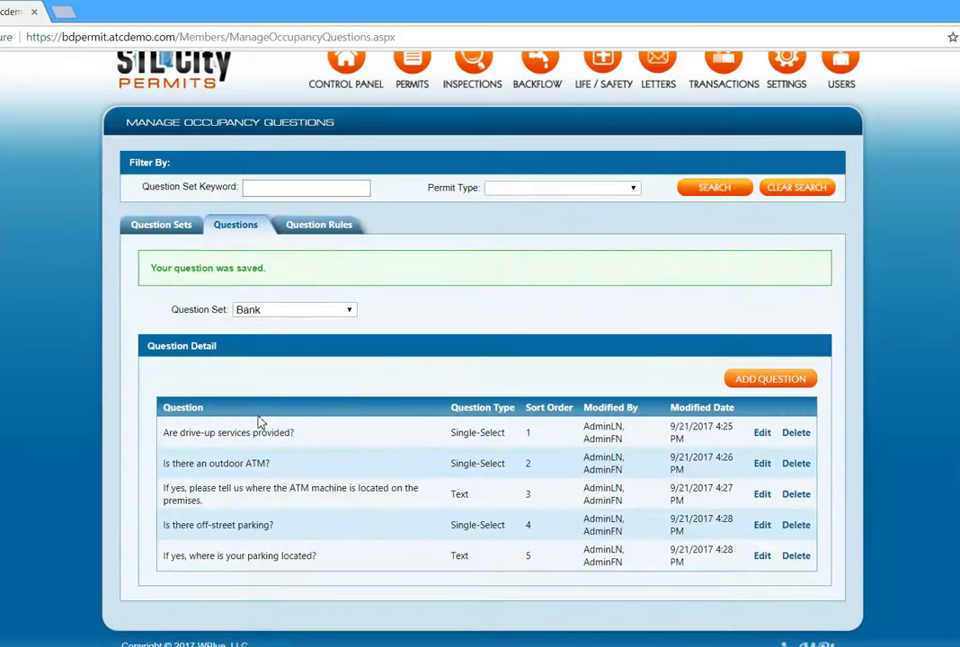
Start another Bank question, "How many off-street parking spaces are available to your customers?"
left_click(764, 381)
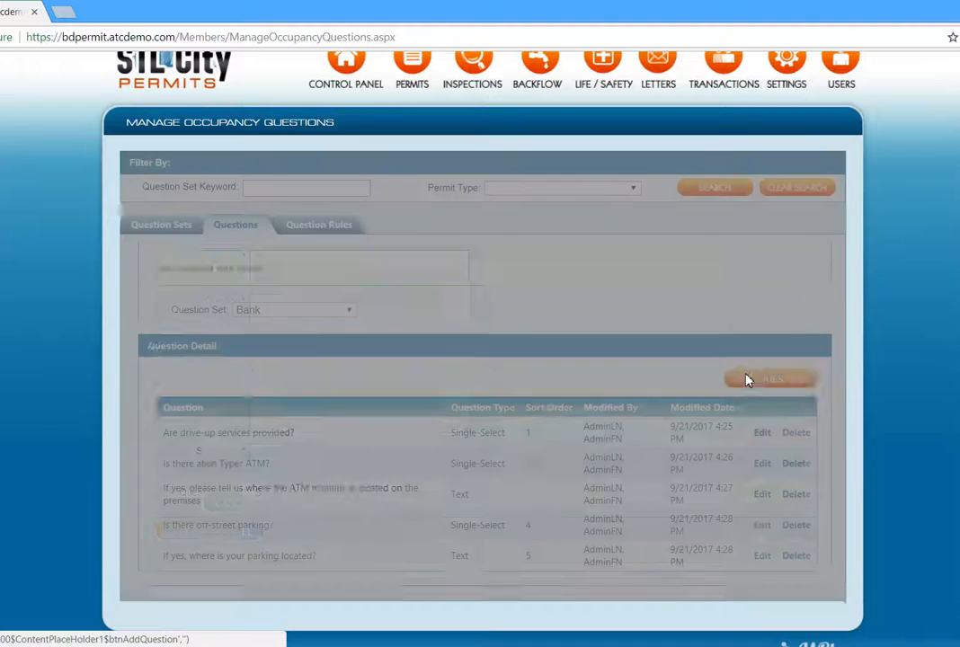
left_click(353, 311)
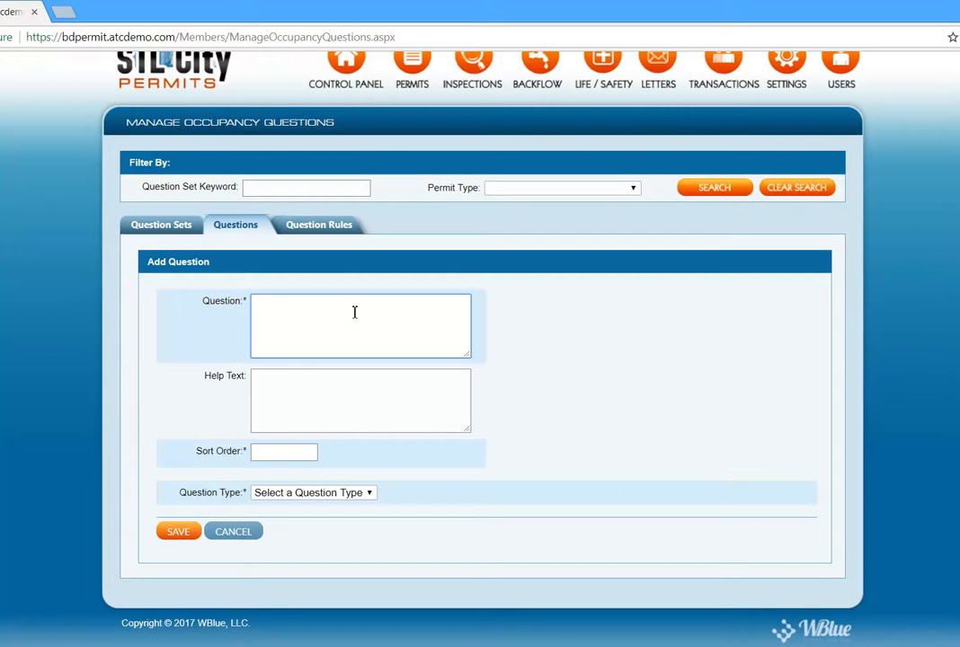
type("How many off-street parking spa")
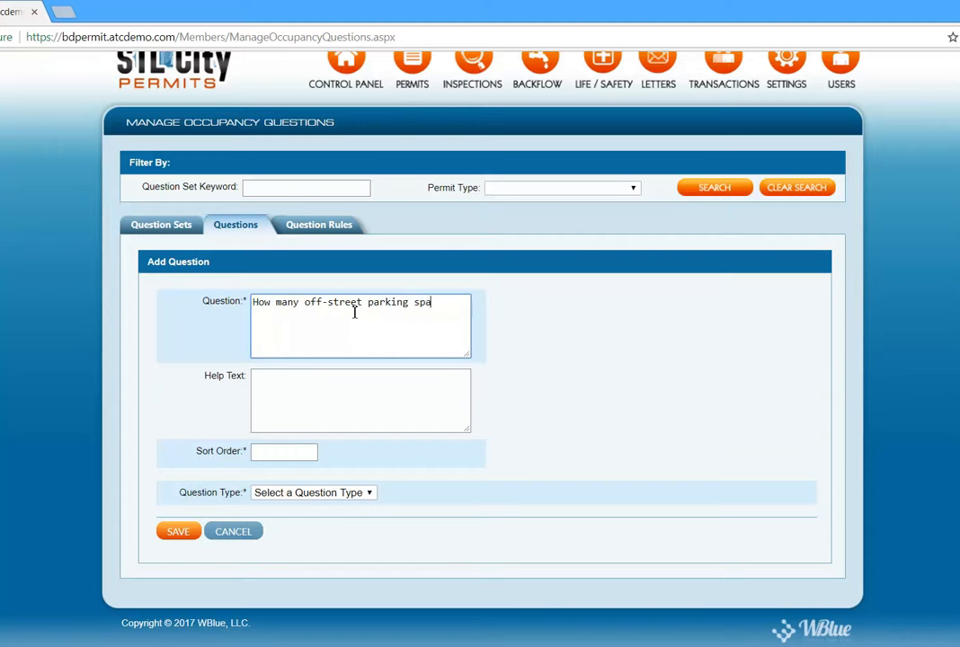
type("re")
type("?")
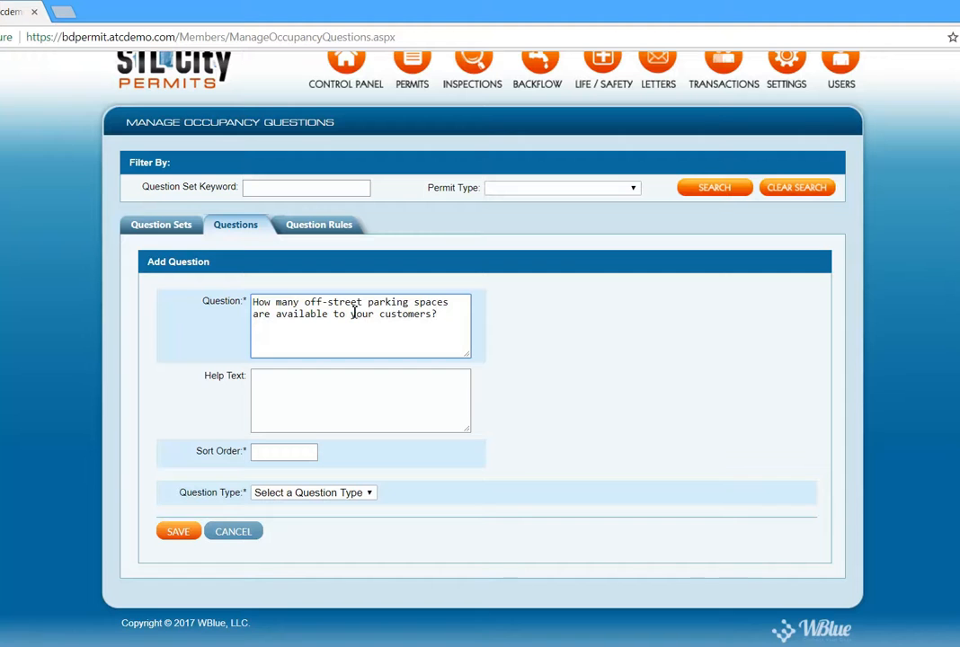
Save the parking spaces question with sort order 5 and question type Number
left_click(284, 454)
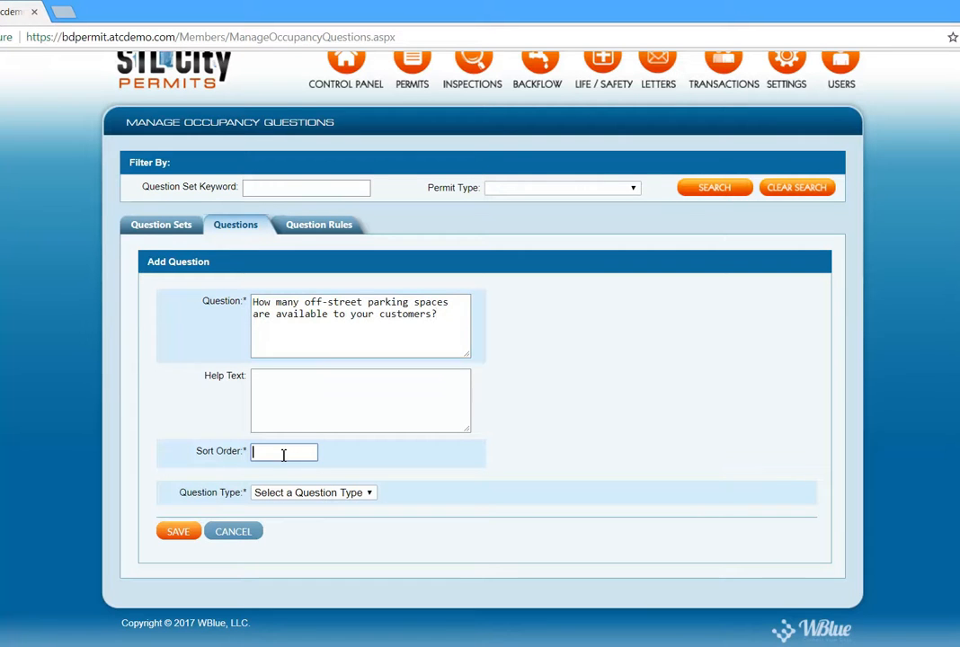
left_click(320, 493)
left_click(304, 522)
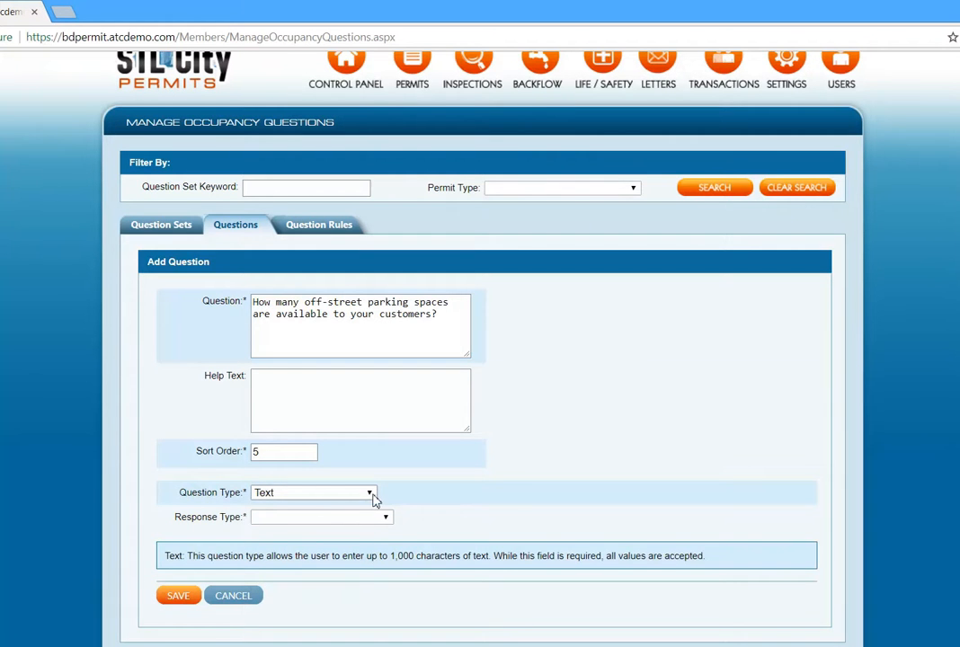
left_click(369, 494)
left_click(325, 533)
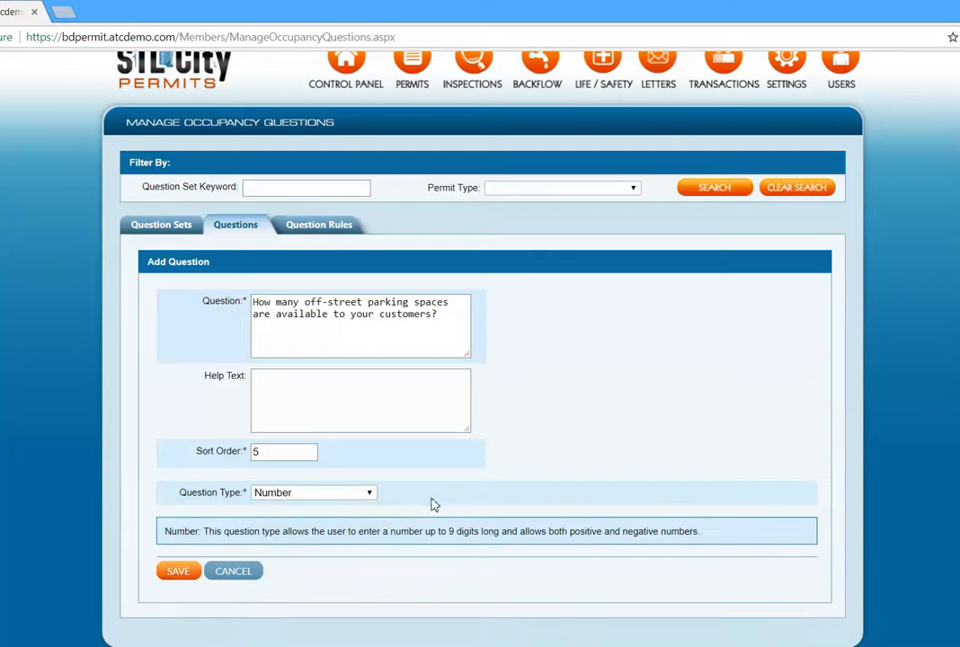
left_click(181, 574)
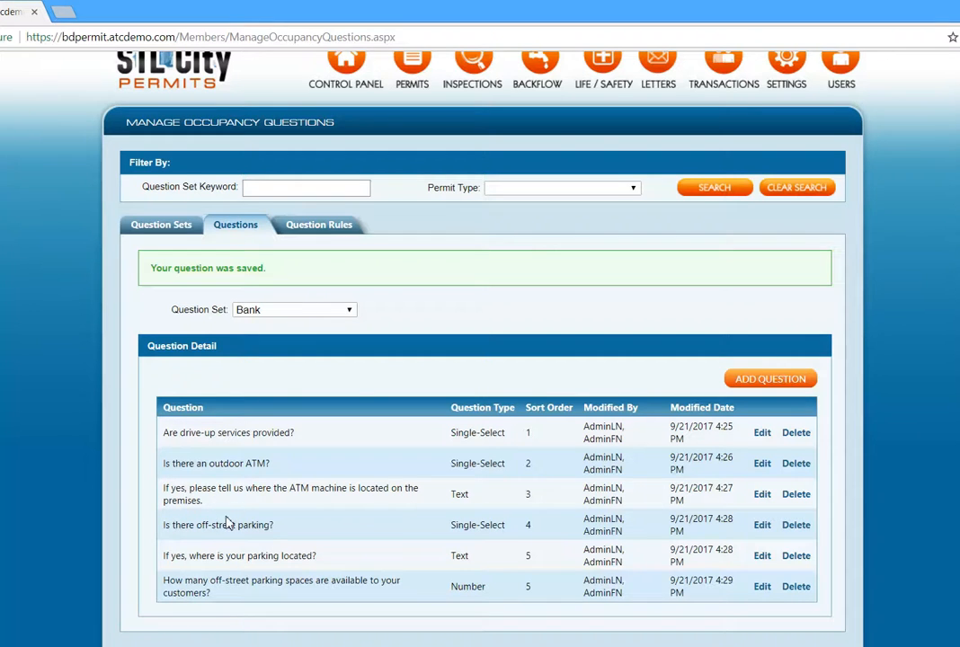
Open the question rules of the Bank set and start a rule with source question "Is there an outdoor ATM?"
left_click(320, 226)
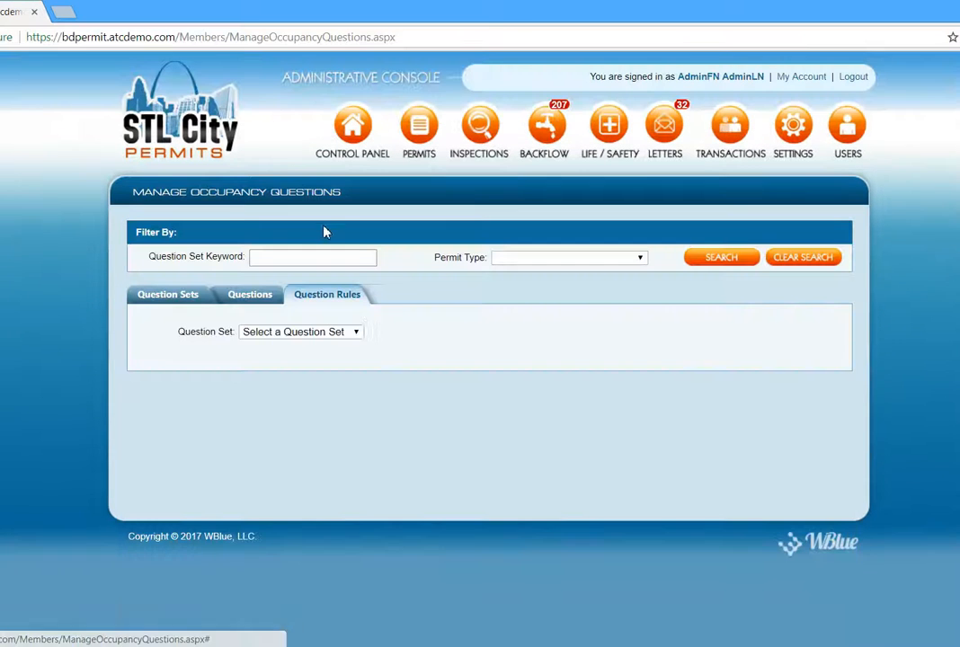
left_click(357, 332)
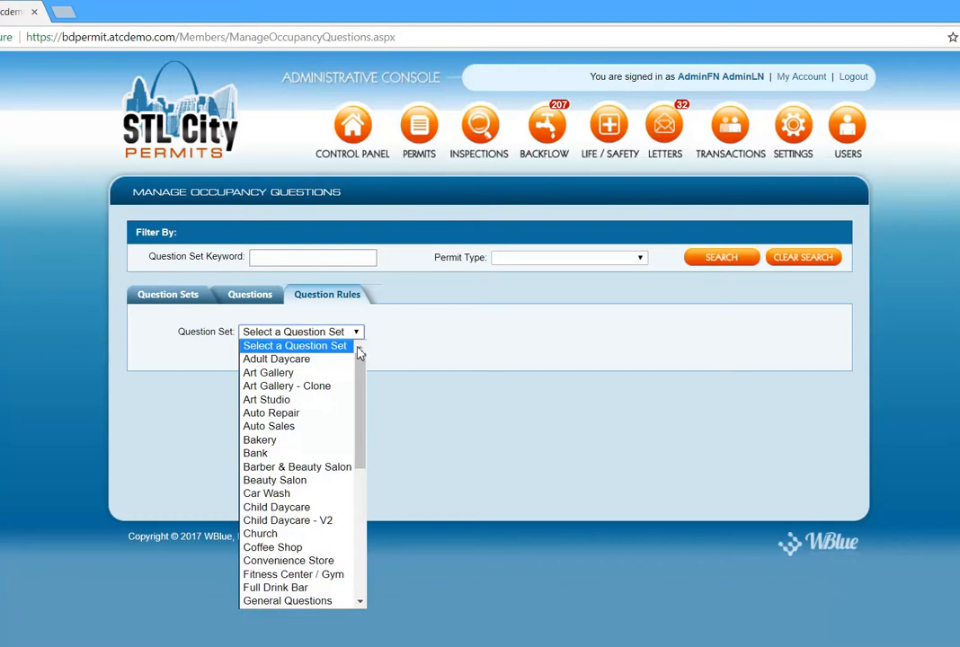
left_click(288, 456)
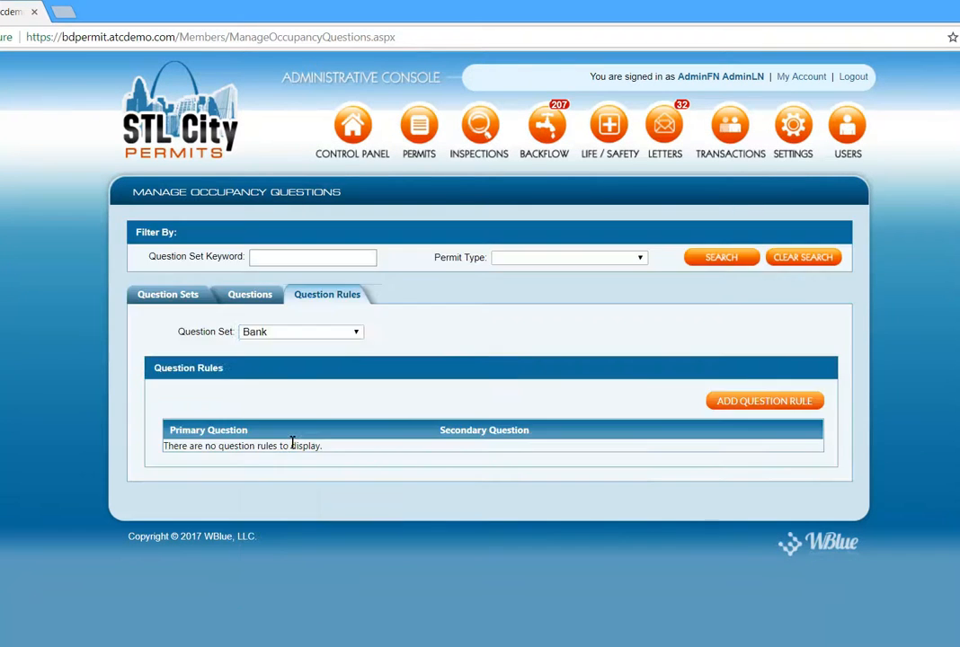
left_click(773, 408)
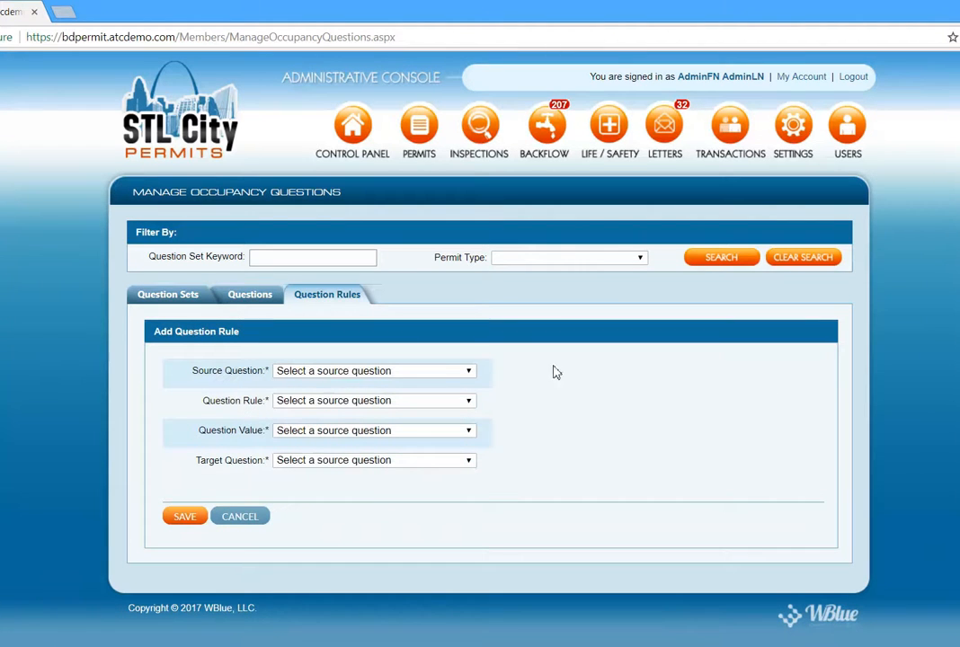
left_click(464, 373)
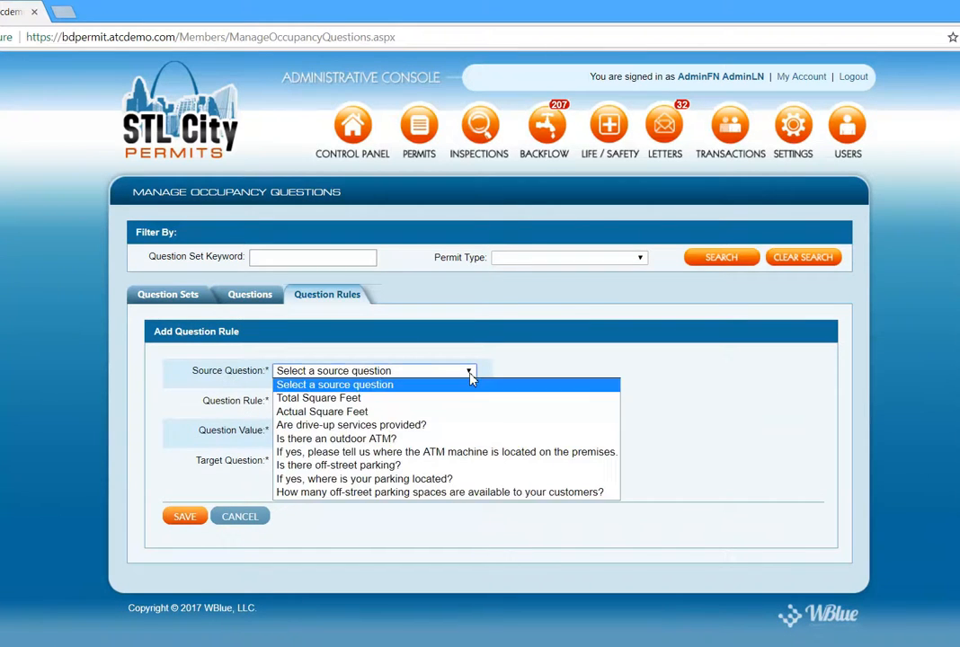
left_click(360, 439)
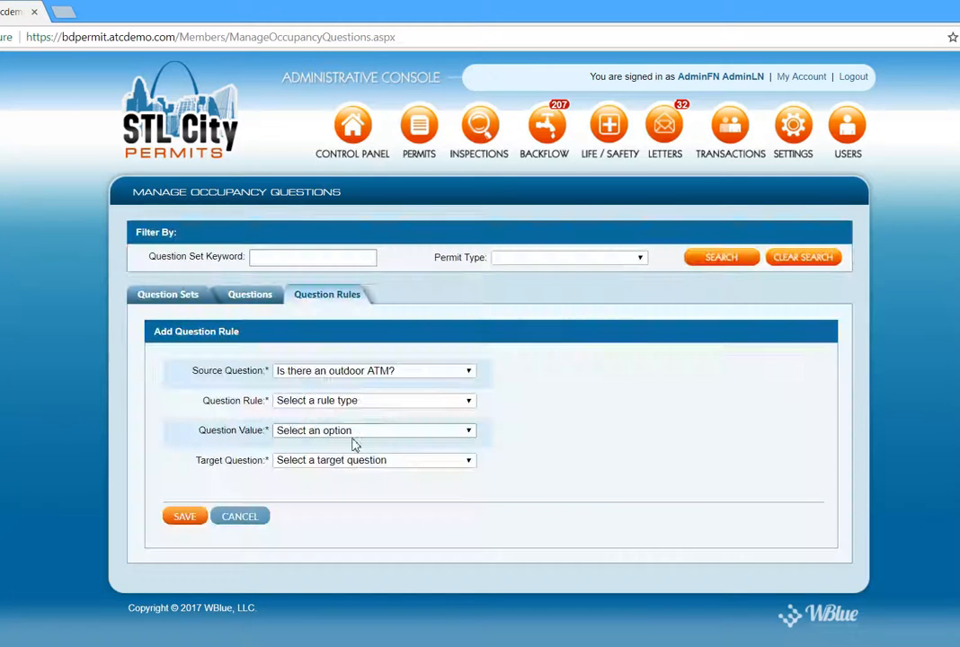
left_click(468, 374)
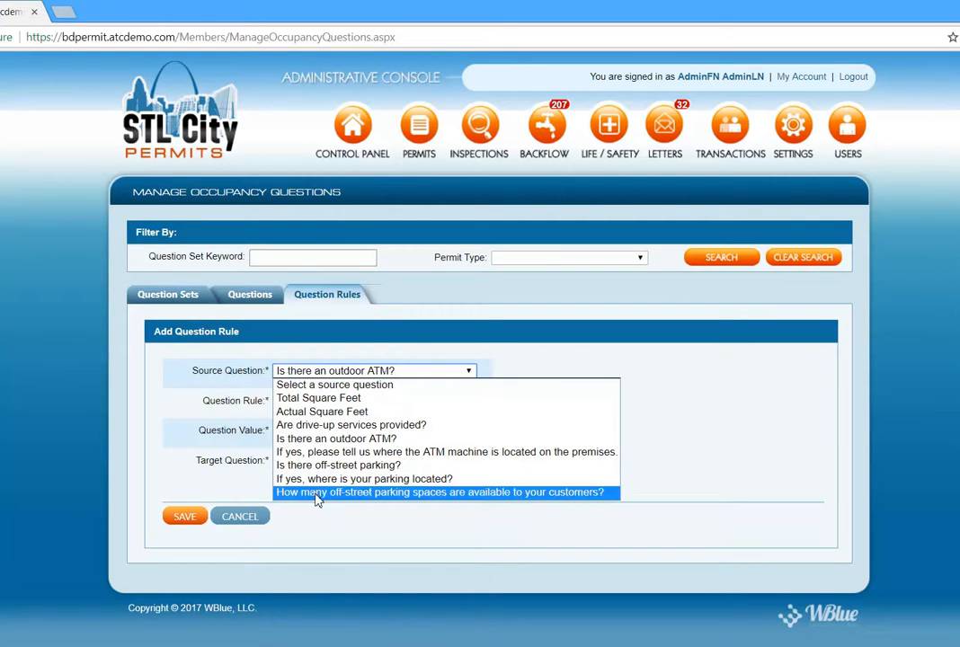
left_click(321, 441)
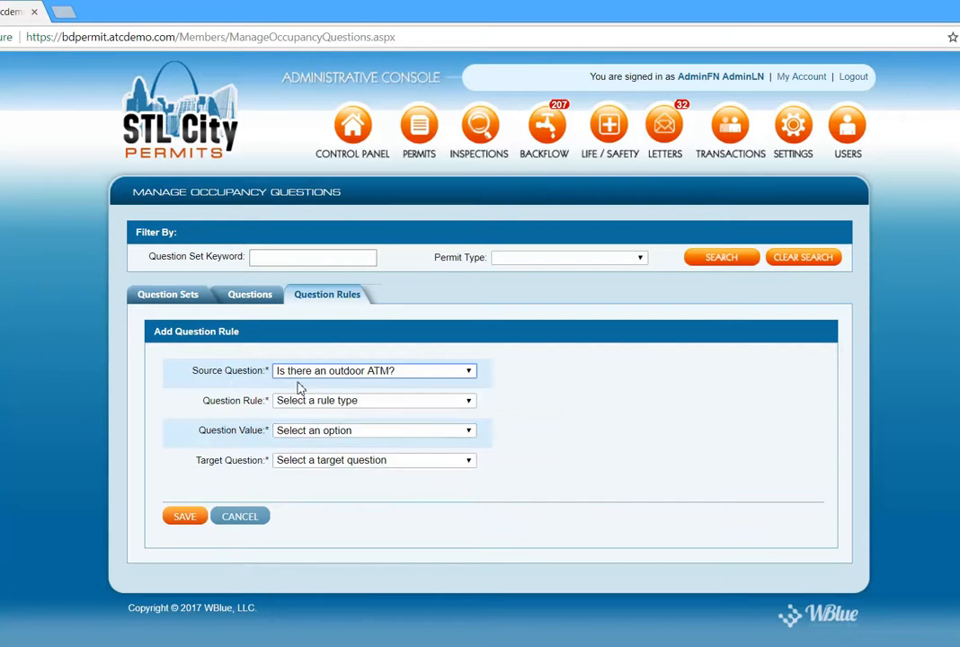
Save the rule as Equal to Yes with target question "If yes, please tell us where the ATM machine is located on the premises."
left_click(468, 402)
left_click(326, 429)
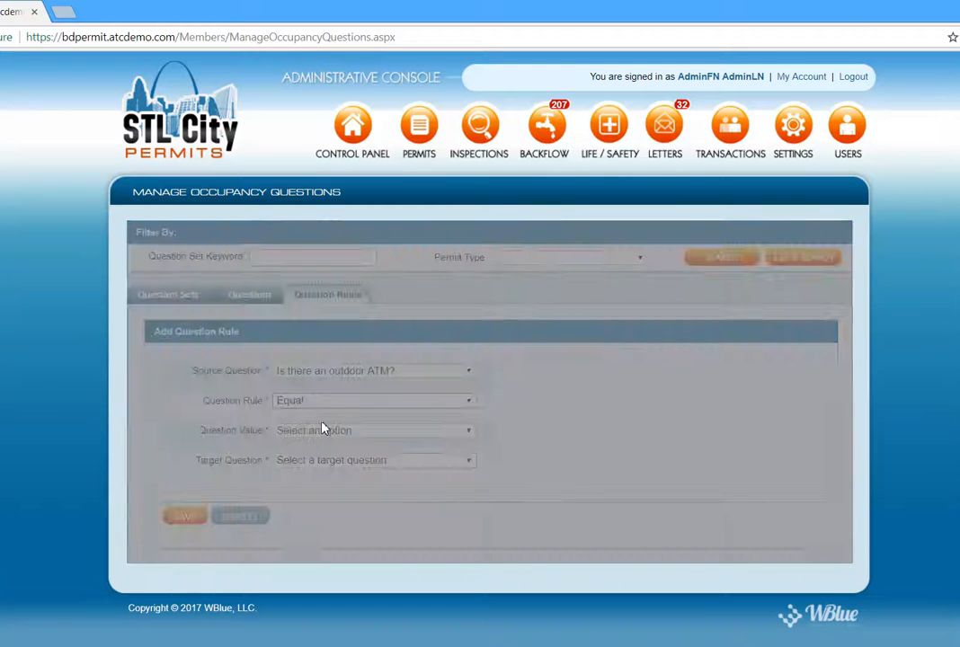
left_click(462, 430)
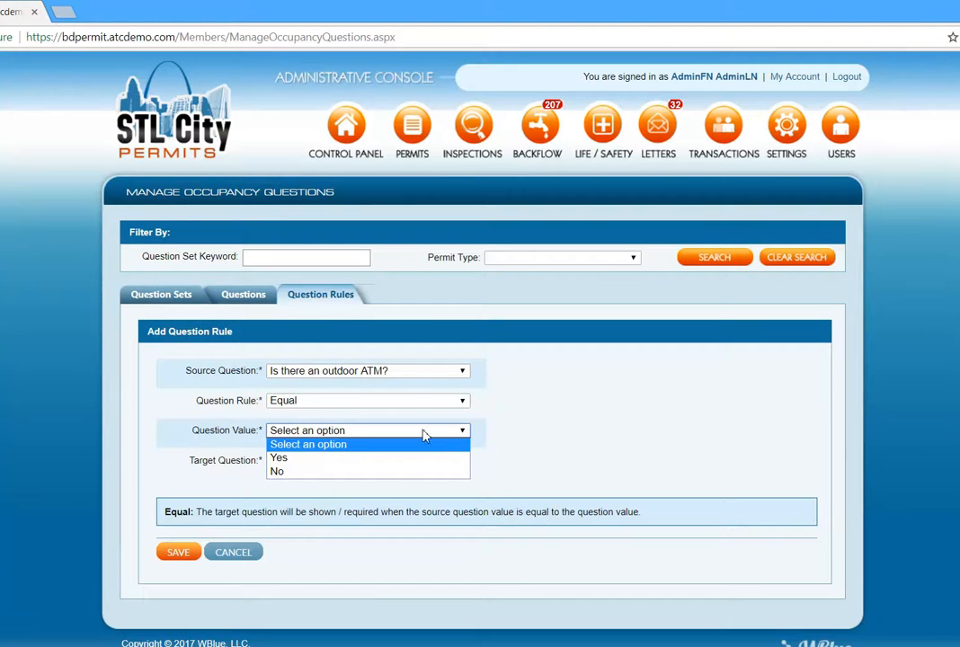
left_click(298, 457)
left_click(460, 463)
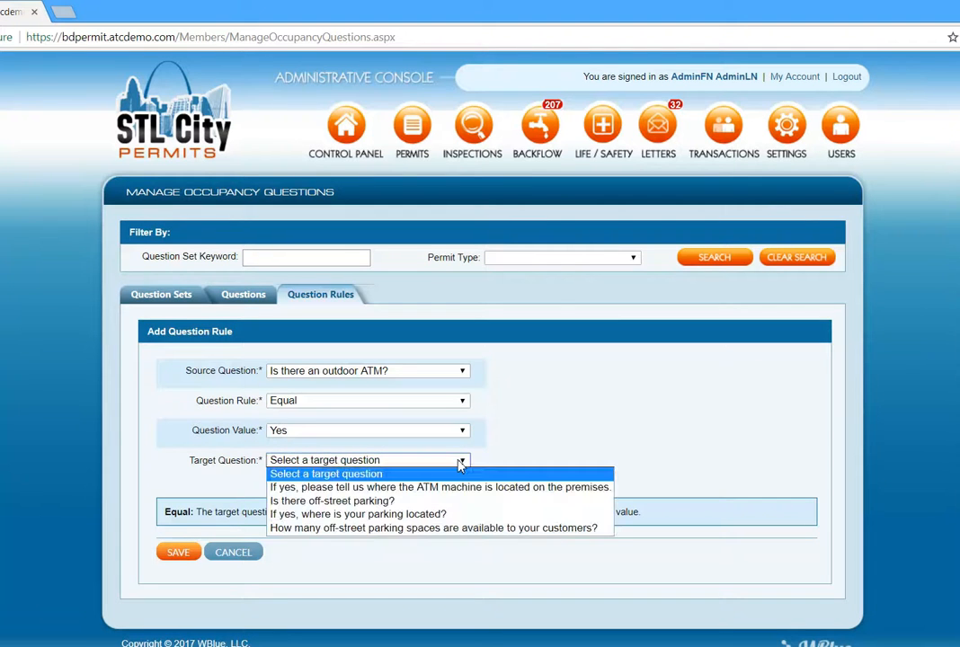
left_click(412, 488)
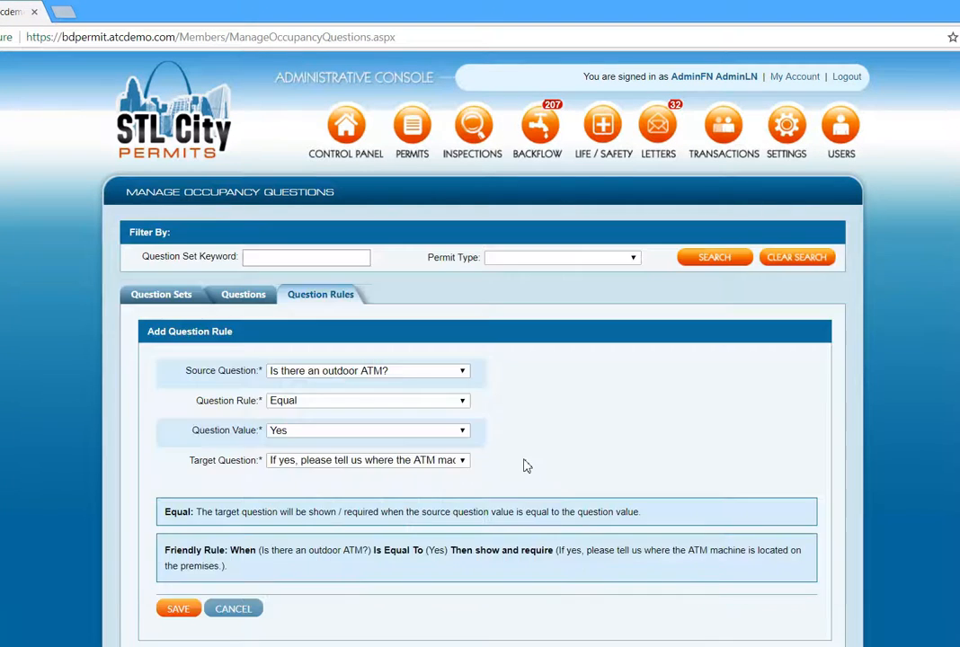
scroll(627, 444, "down", 2)
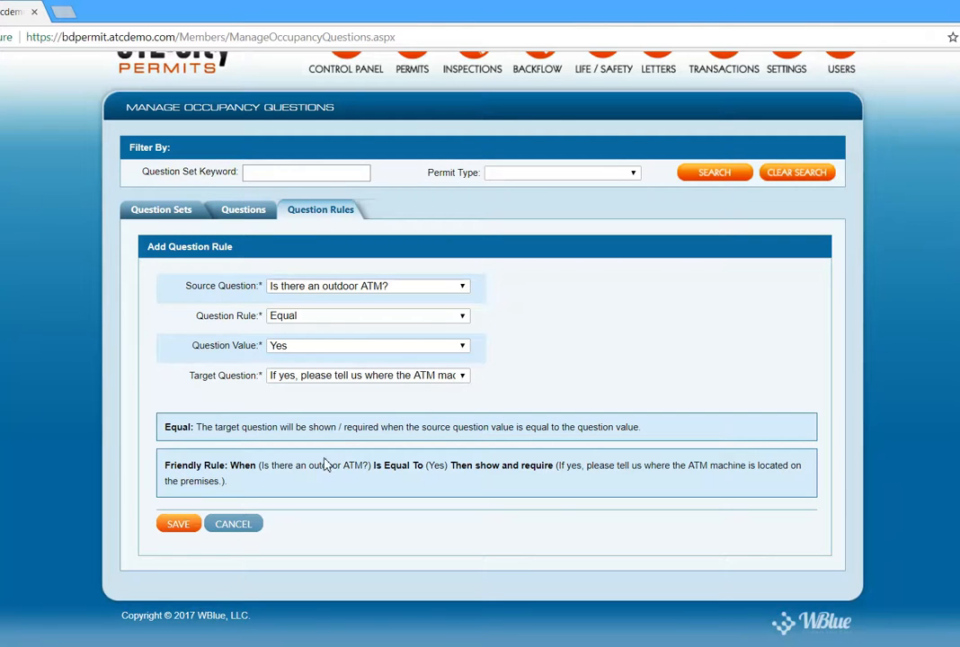
left_click(194, 529)
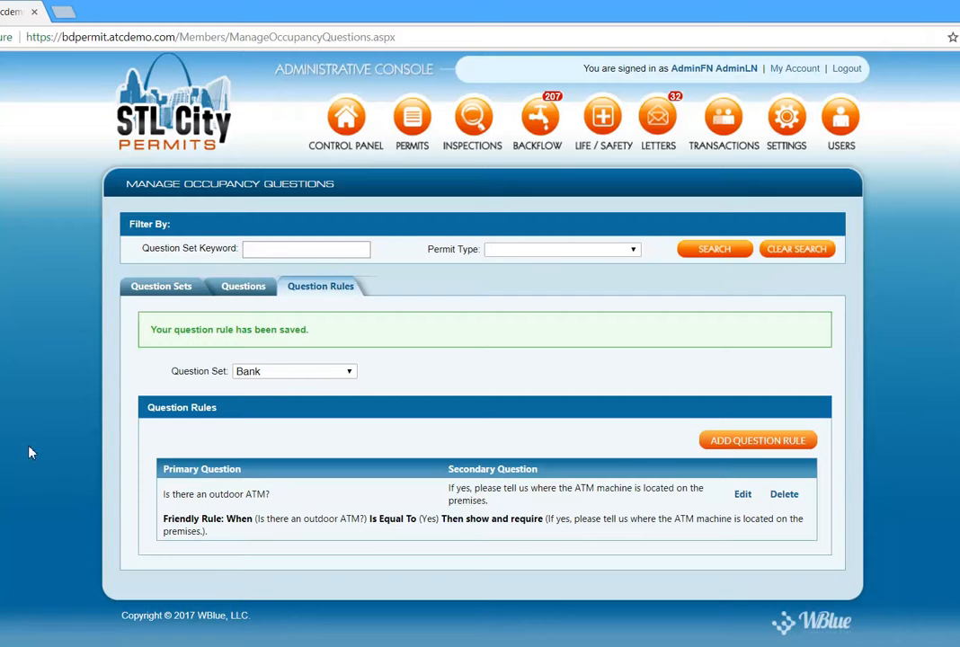
Start another Bank question rule with source question "Is there off-street parking?" and rule type Equal
left_click(758, 441)
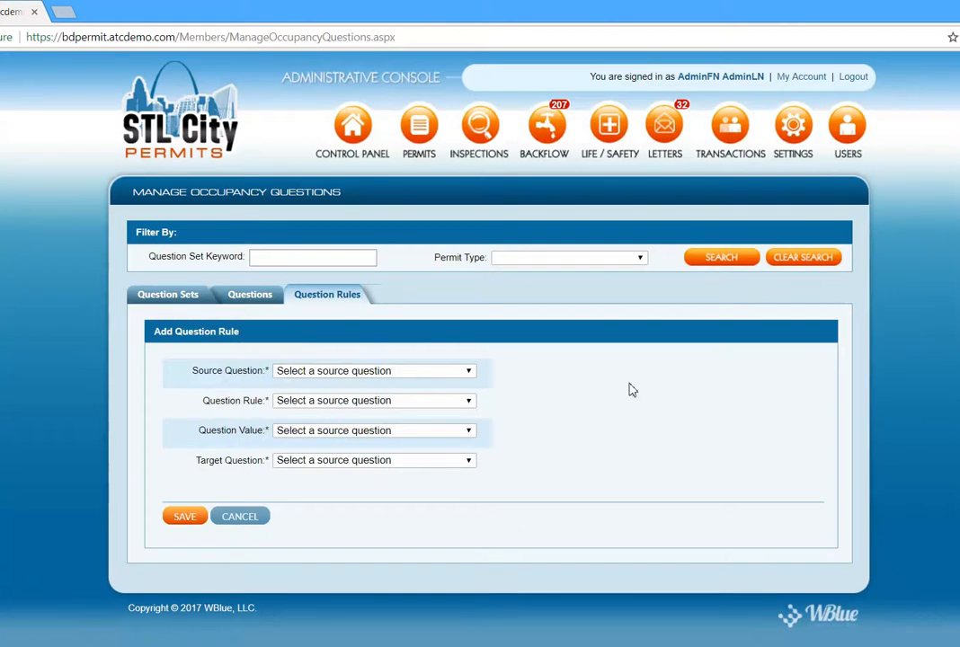
left_click(469, 375)
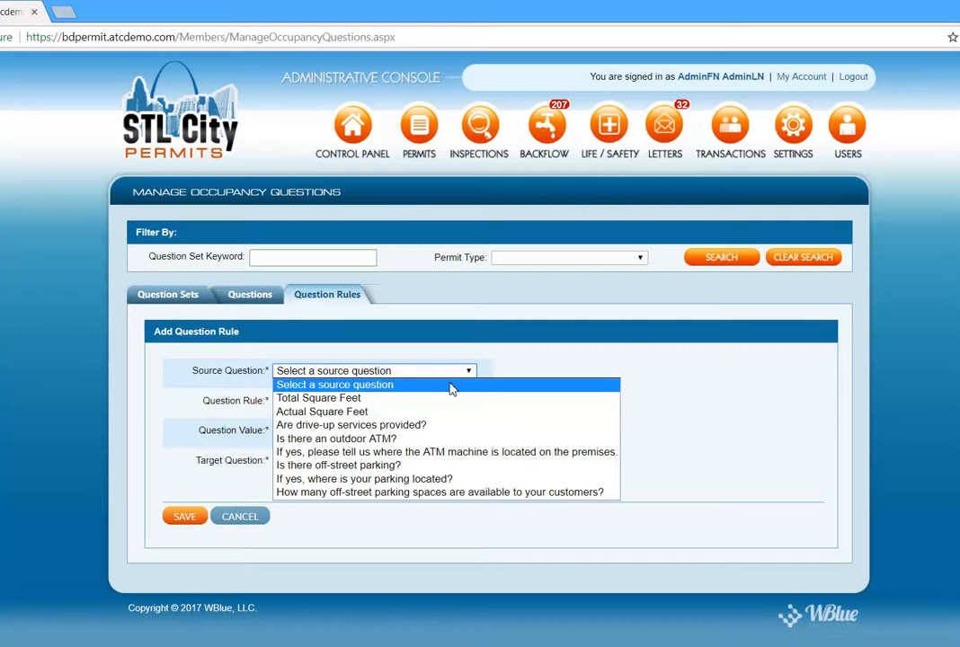
left_click(381, 465)
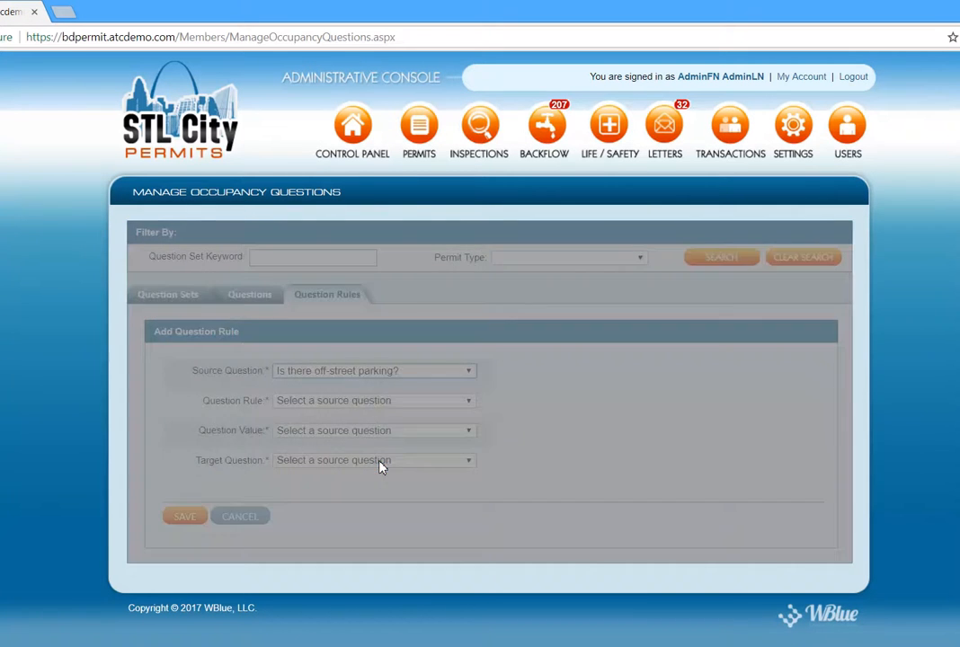
left_click(469, 406)
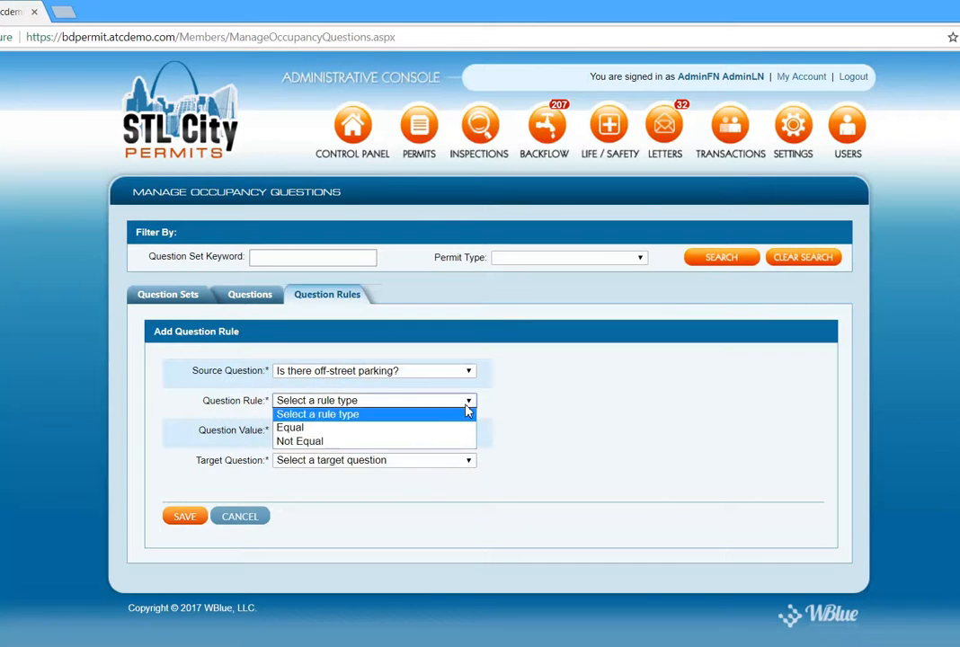
left_click(365, 429)
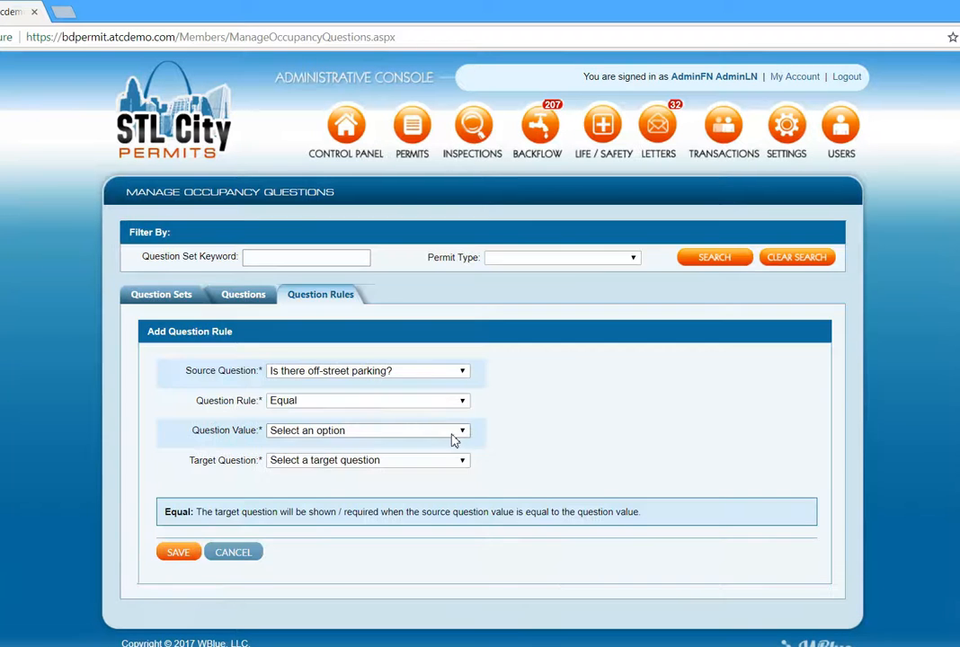
Save the off-street parking rule with question value Yes and target question "If yes, where is your parking located?"
left_click(457, 437)
left_click(459, 456)
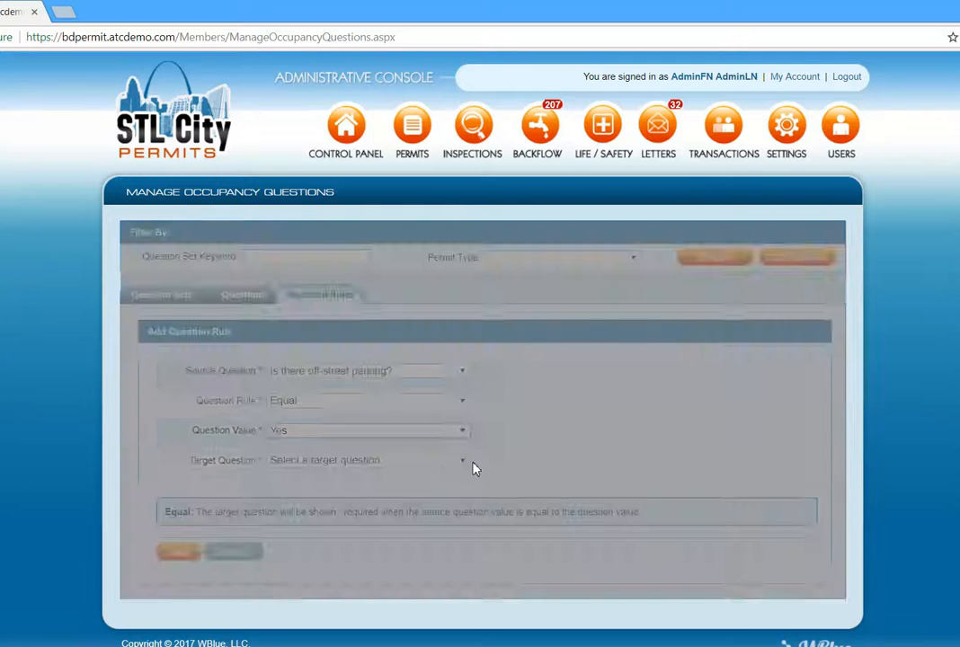
left_click(464, 460)
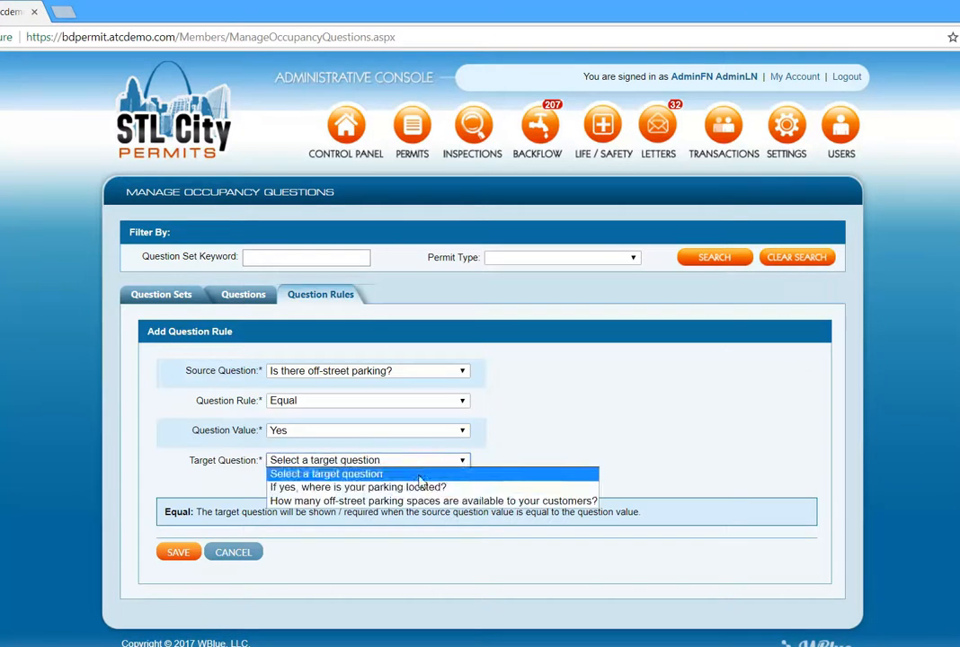
left_click(364, 490)
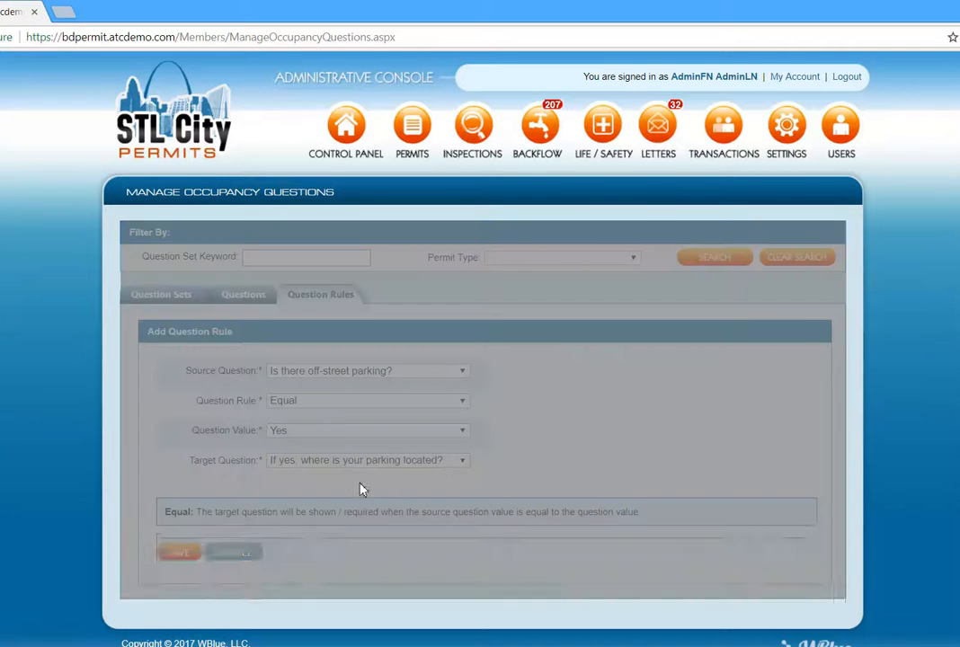
scroll(232, 485, "down", 1)
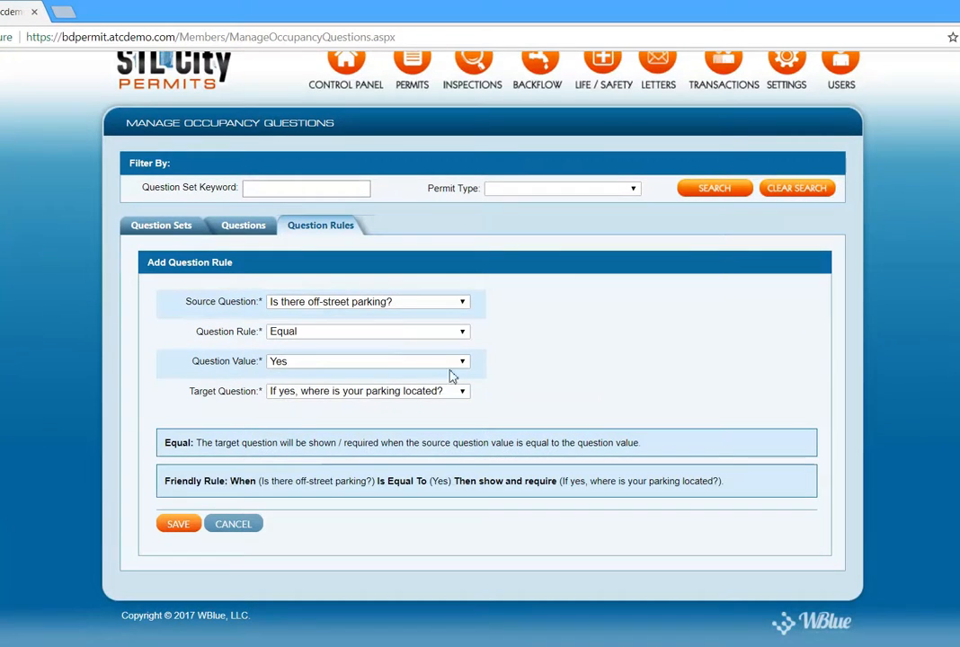
left_click(179, 526)
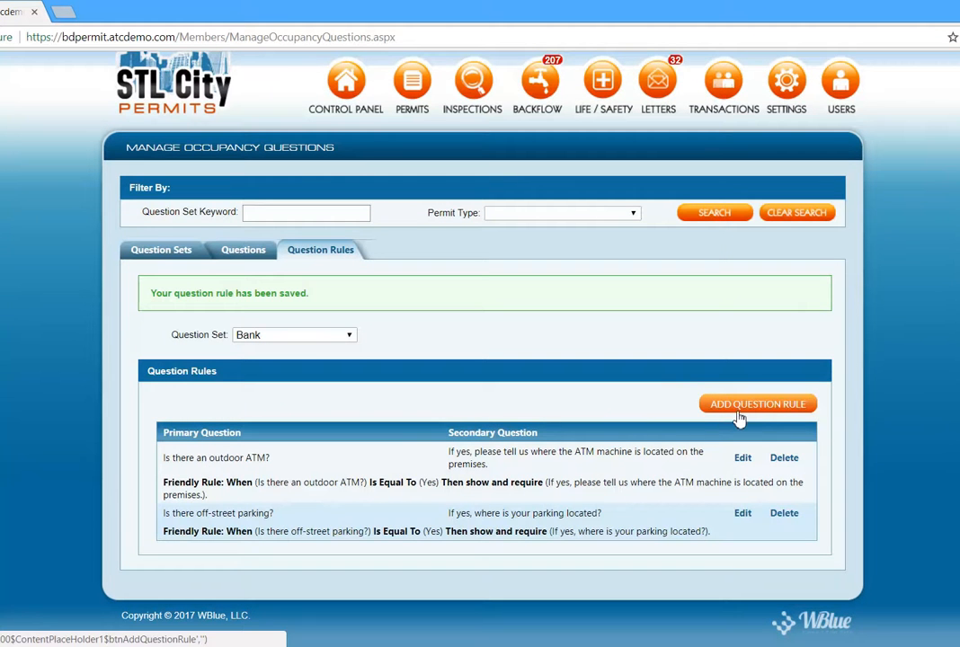
Start a second rule for the source question "Is there off-street parking?" with rule type Equal
left_click(751, 405)
left_click(467, 373)
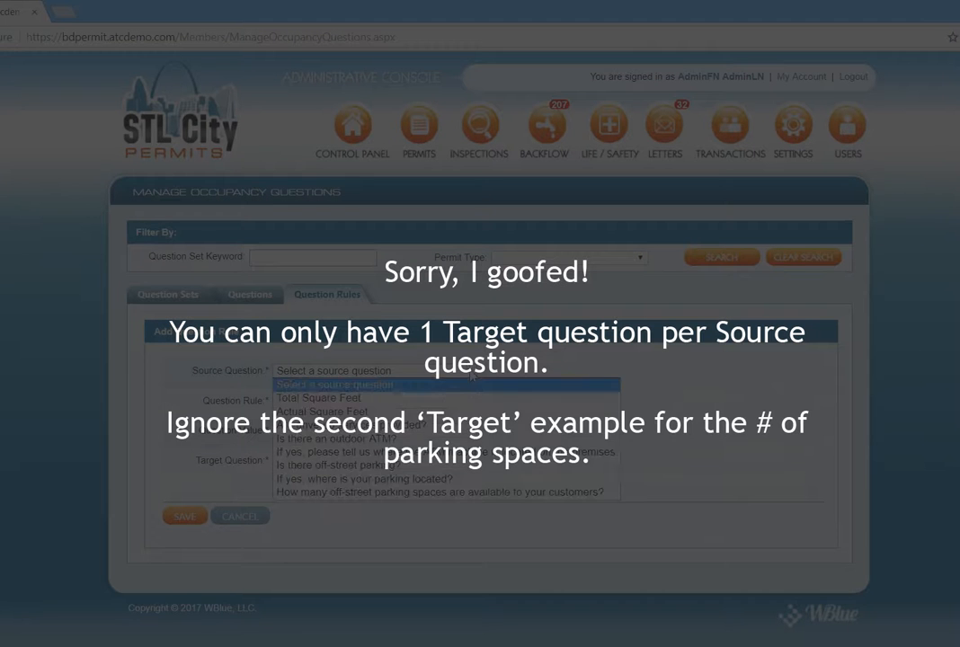
left_click(341, 465)
left_click(469, 402)
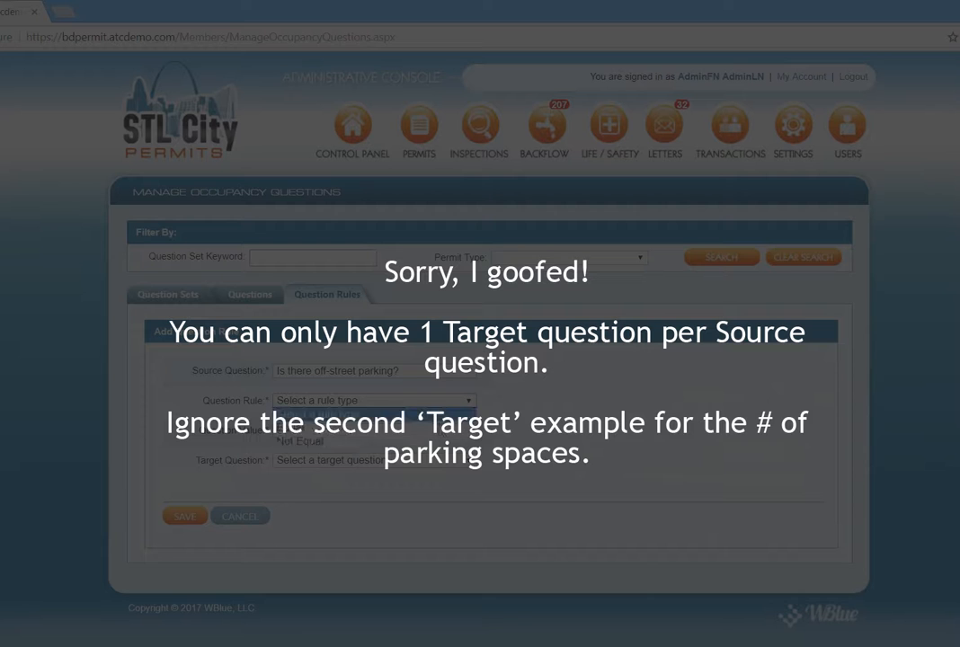
left_click(450, 428)
Save the rule with question value Yes and target question "How many off-street parking spaces are available to your customers?"
left_click(463, 431)
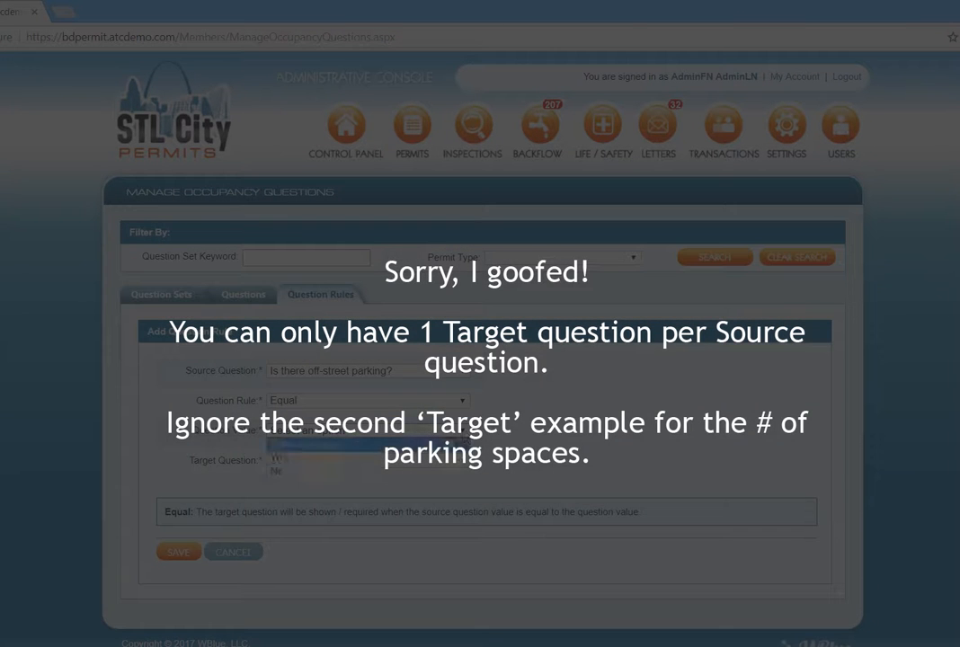
left_click(454, 458)
left_click(459, 461)
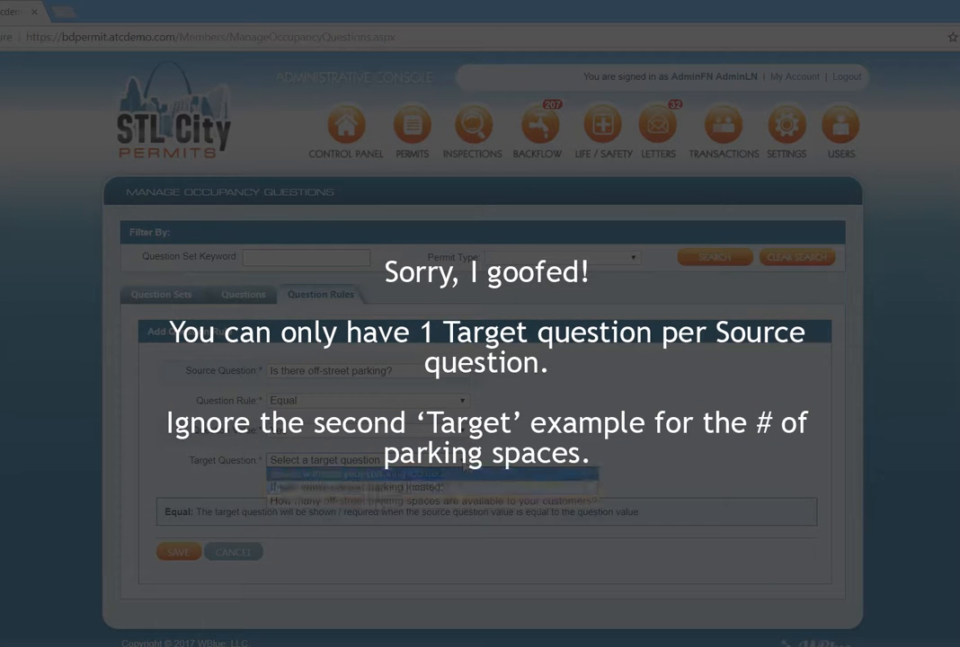
left_click(496, 504)
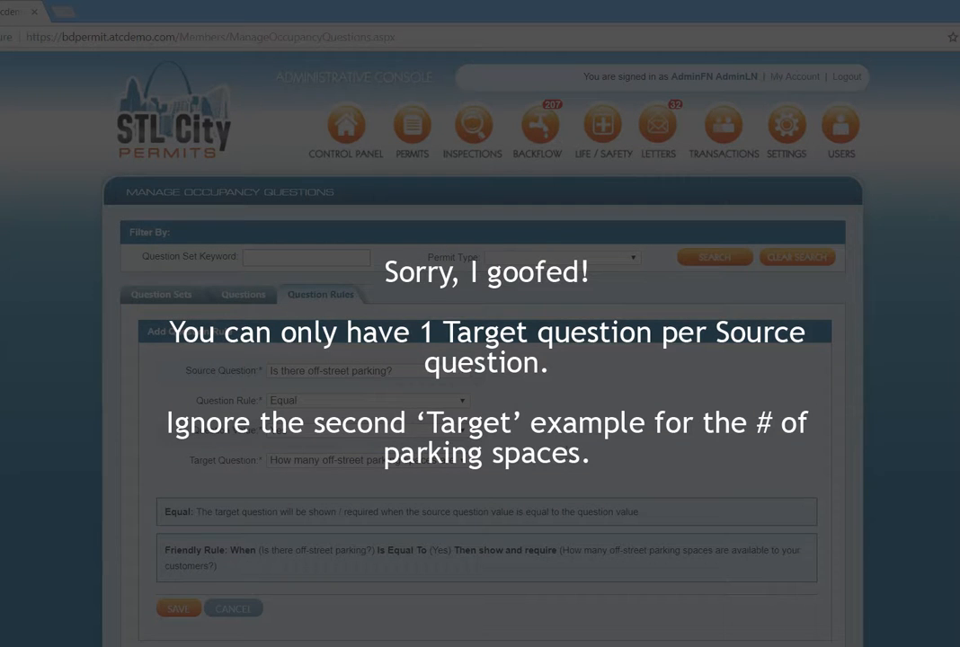
scroll(480, 342, "down", 1)
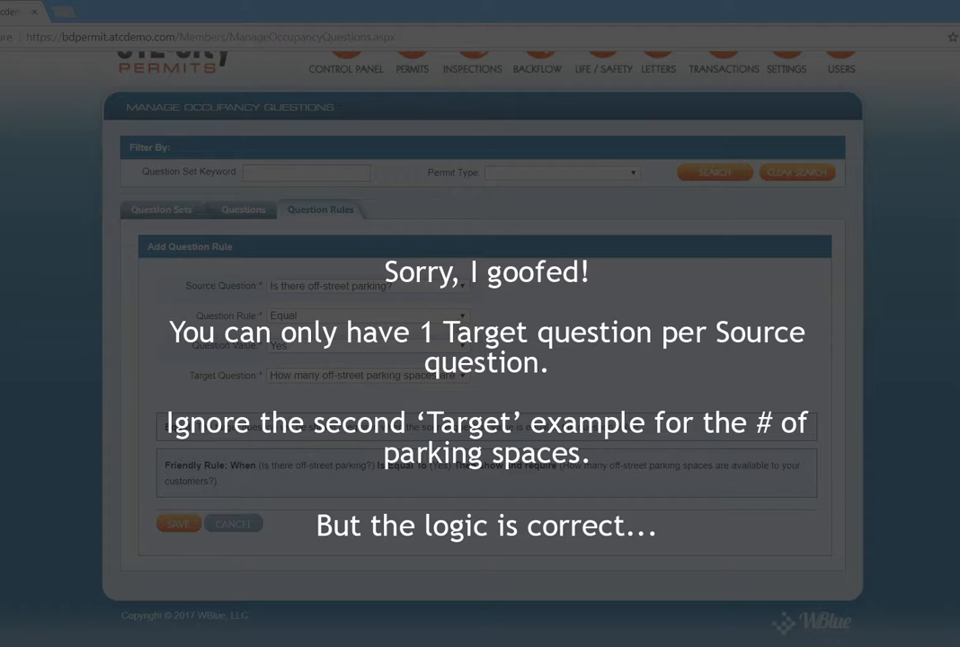
left_click(369, 316)
left_click(464, 318)
left_click(464, 319)
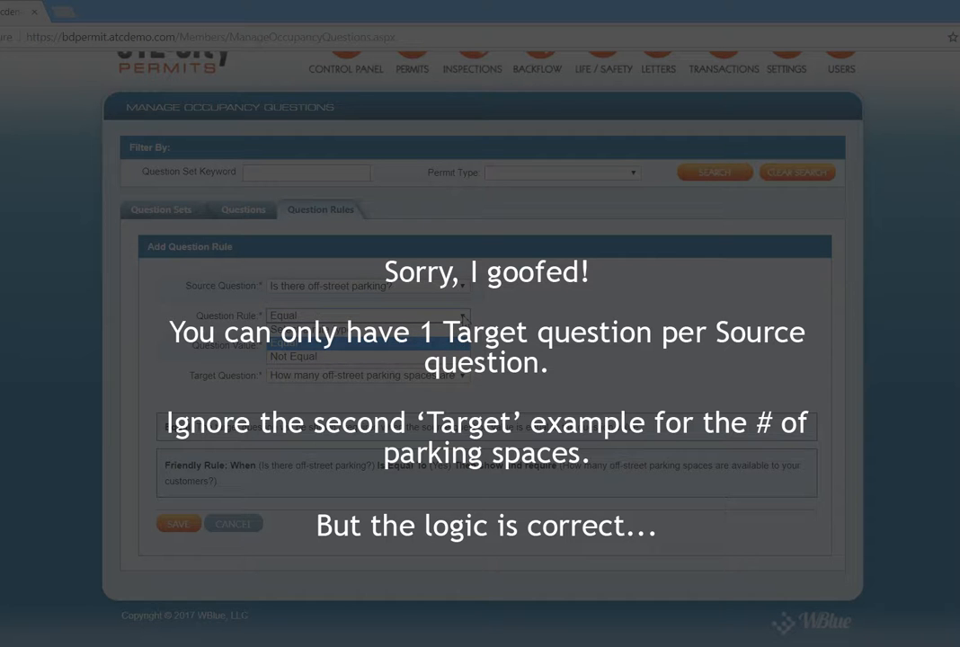
left_click(464, 319)
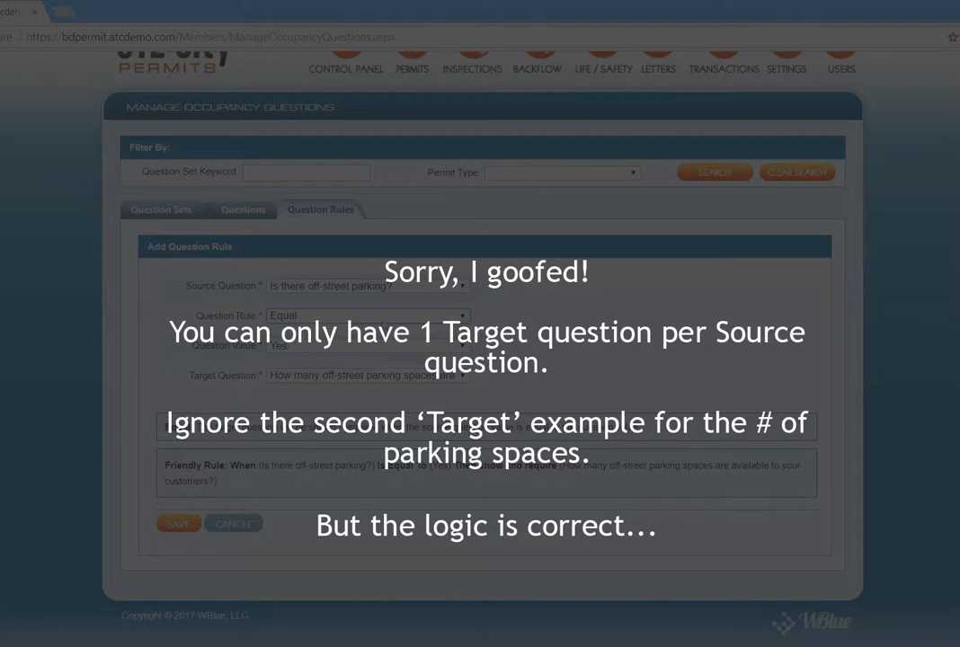
left_click(340, 376)
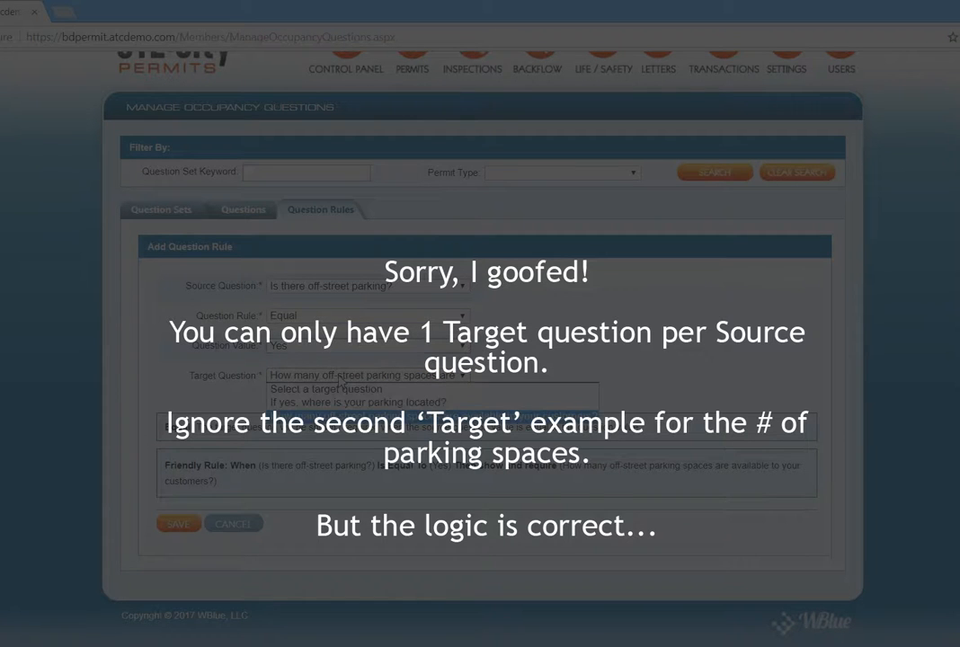
left_click(341, 379)
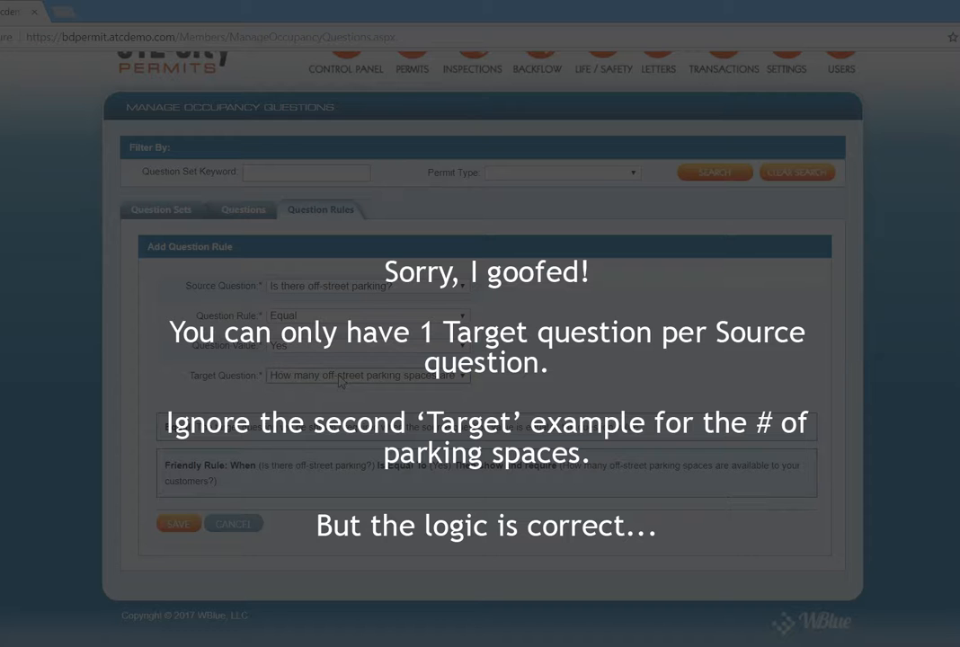
left_click(174, 527)
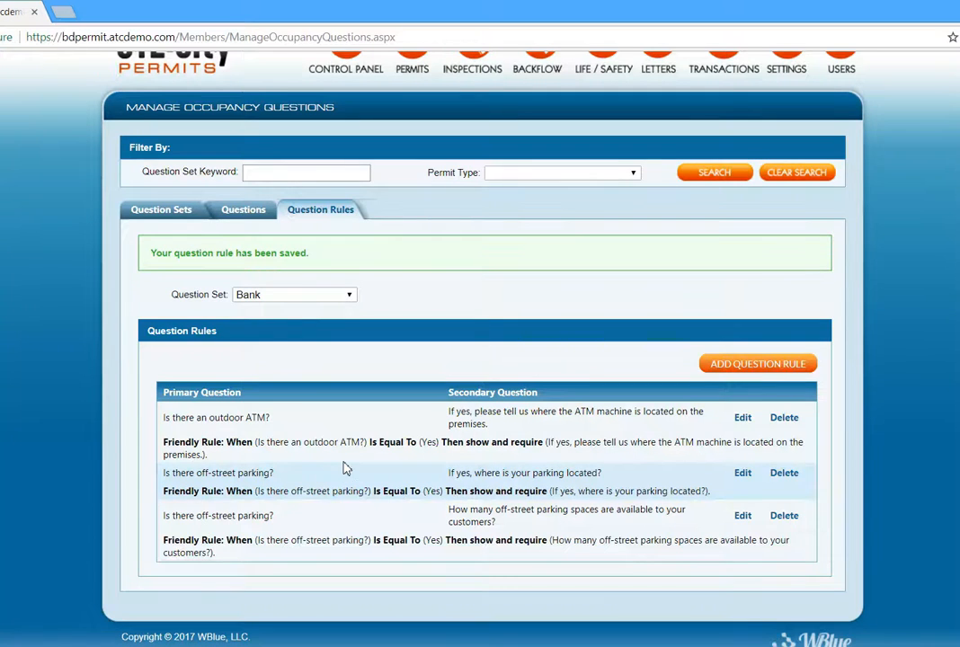
Set the sort order of the Bank question "How many off-street parking spaces are available to your customers?" to 6 and save it
scroll(343, 460, "up", 2)
scroll(538, 400, "down", 2)
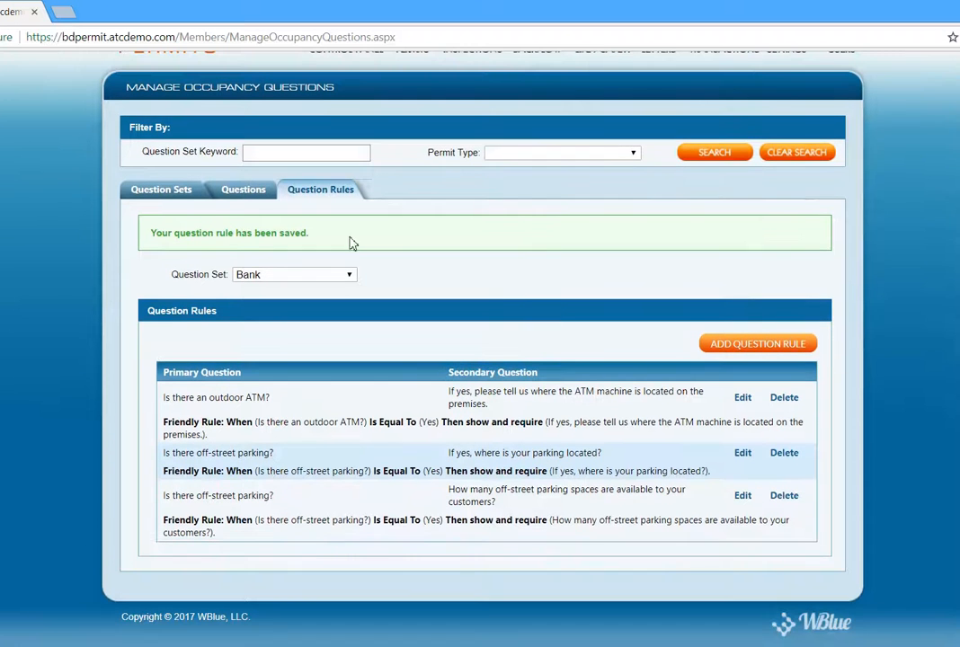
left_click(158, 200)
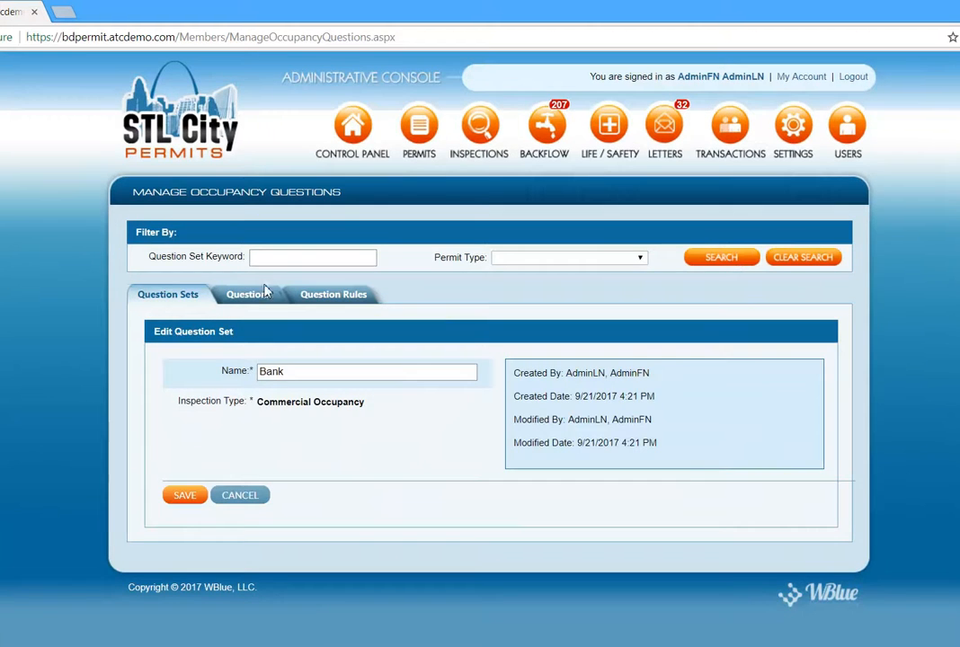
left_click(252, 293)
scroll(434, 353, "down", 2)
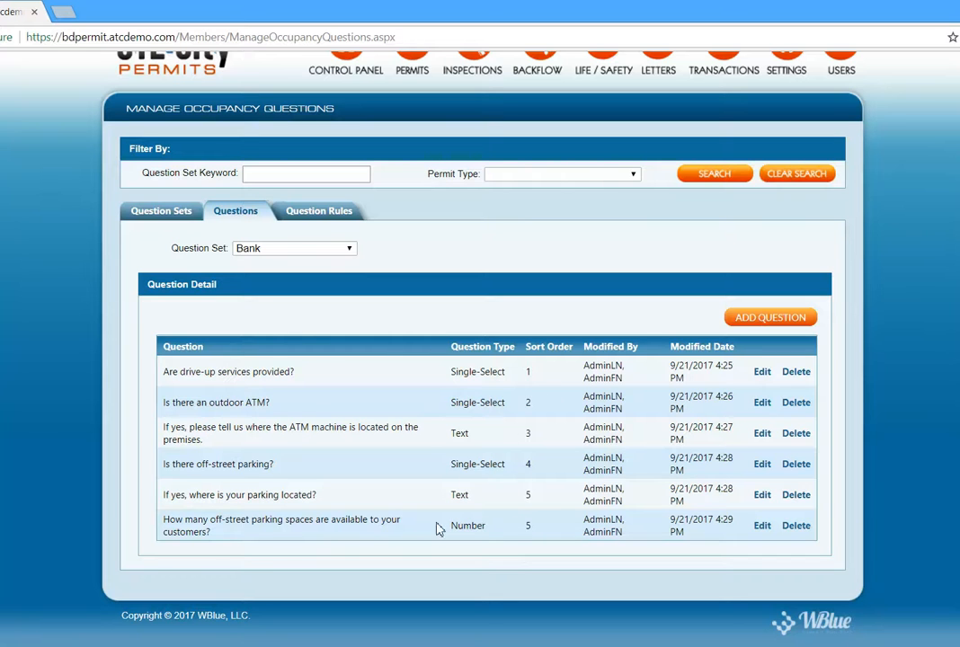
left_click(762, 531)
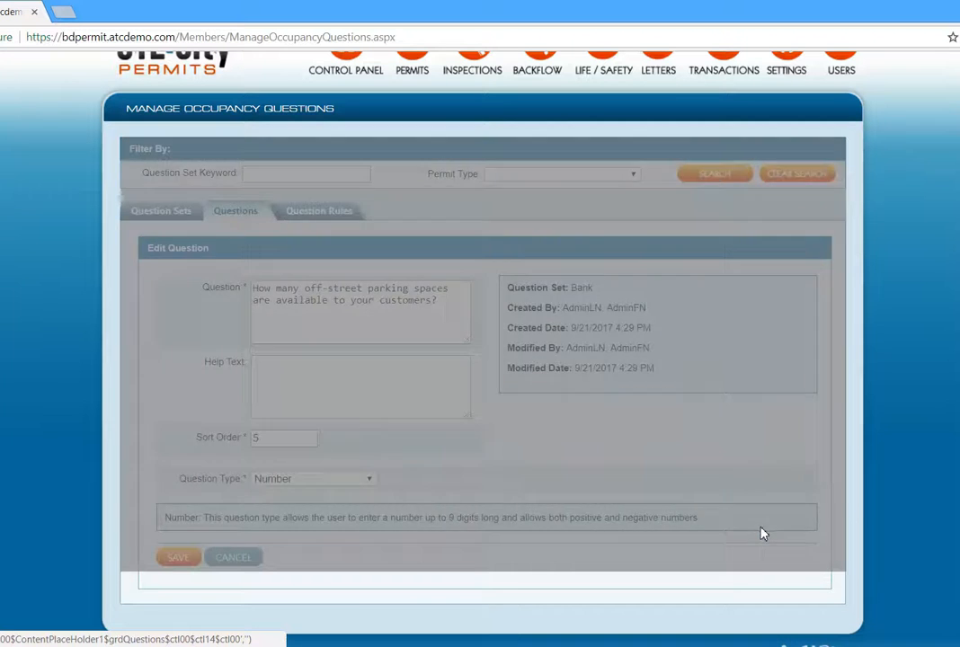
left_click_drag(288, 440, 192, 440)
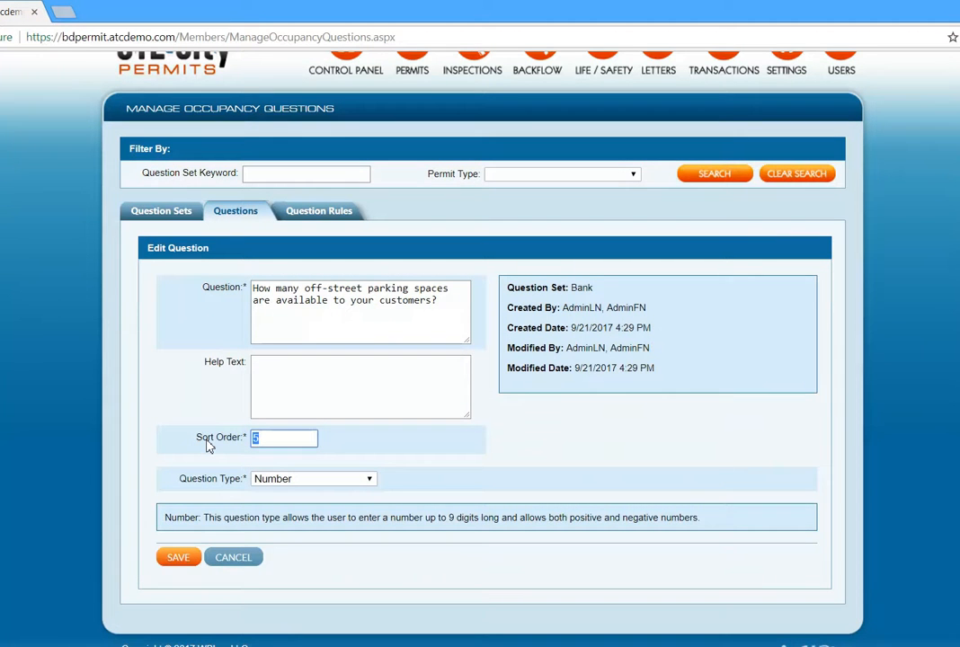
left_click(178, 559)
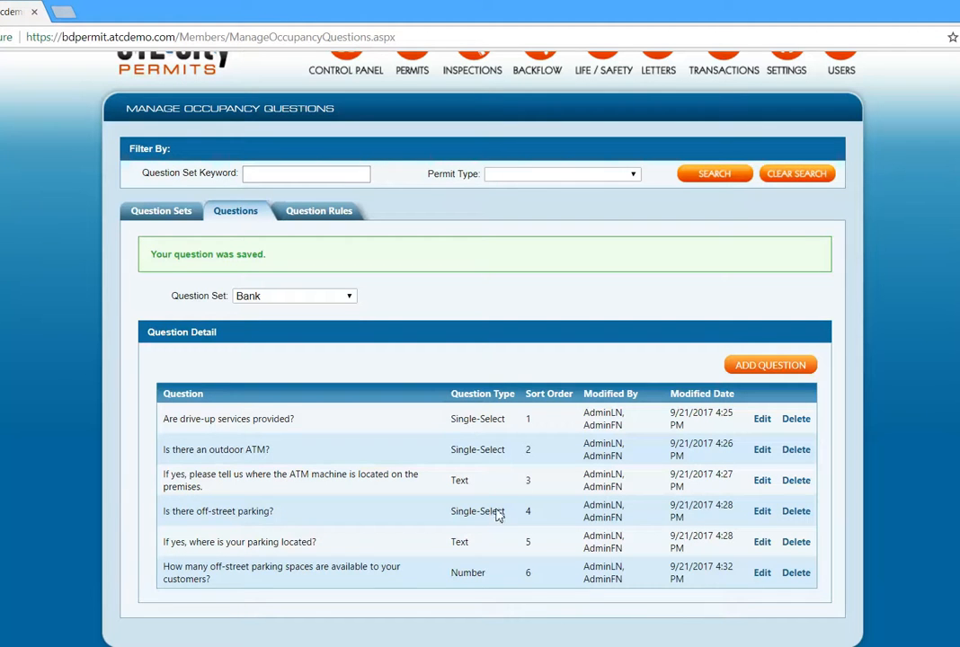
Return to the Bank question set's details and save the set
scroll(388, 448, "up", 1)
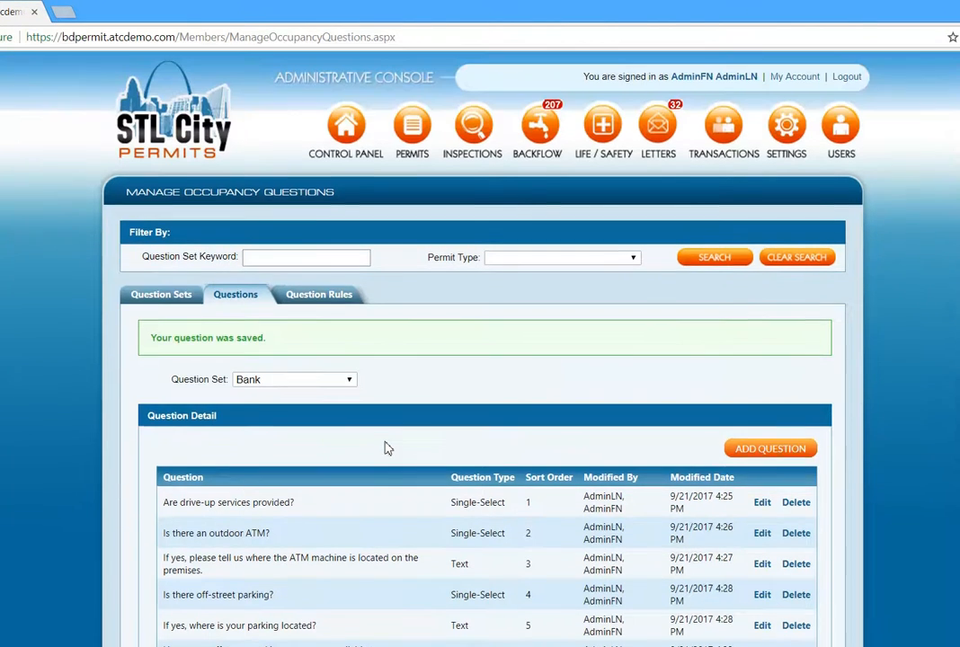
scroll(388, 448, "down", 2)
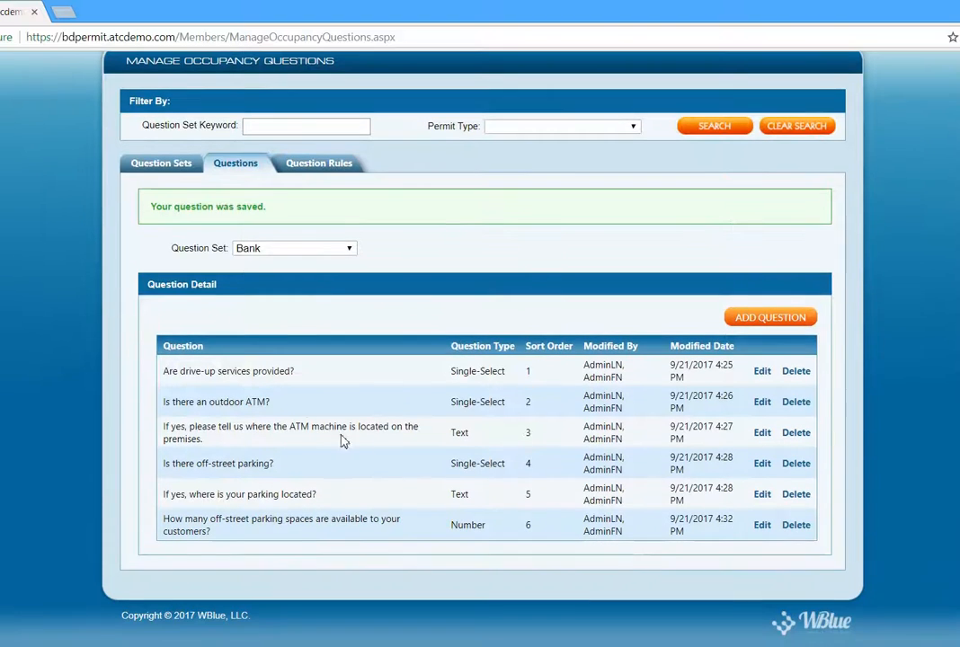
left_click(178, 167)
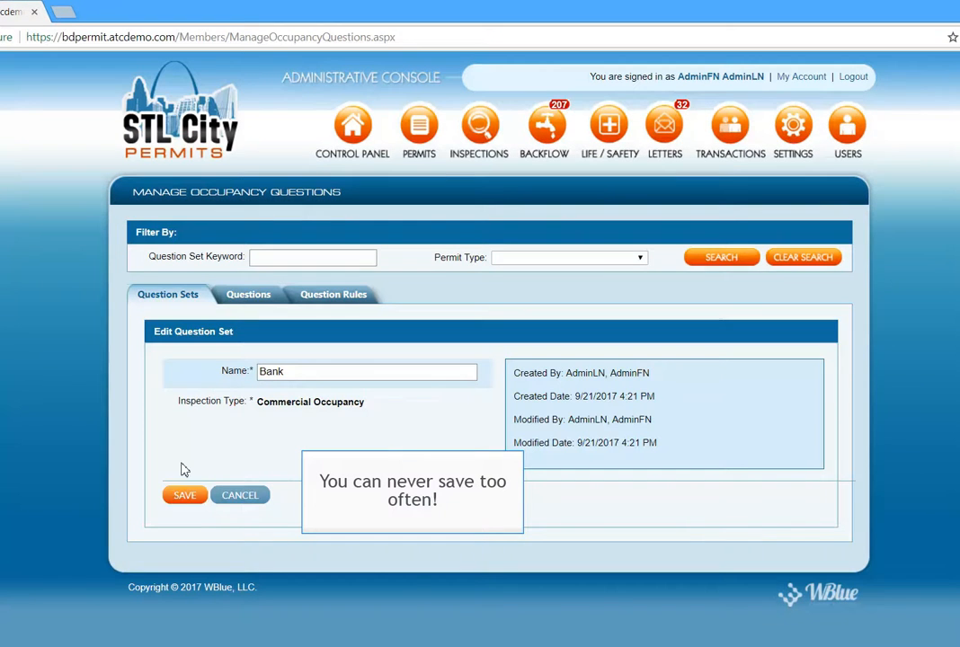
left_click(171, 497)
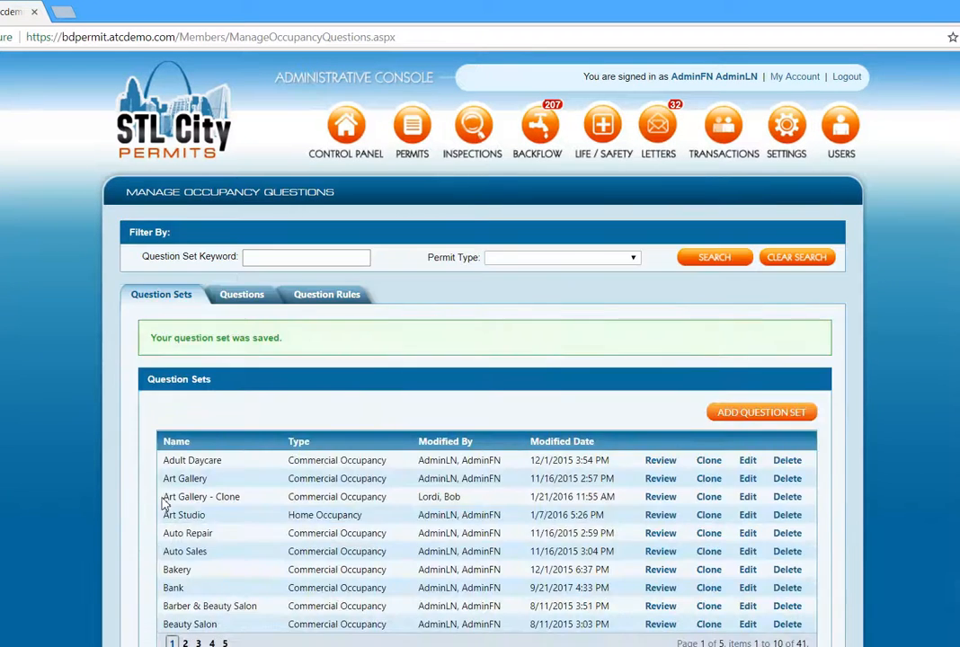
Review the Bank question set's full list of questions and their required conditions, and close the review page
scroll(135, 468, "down", 2)
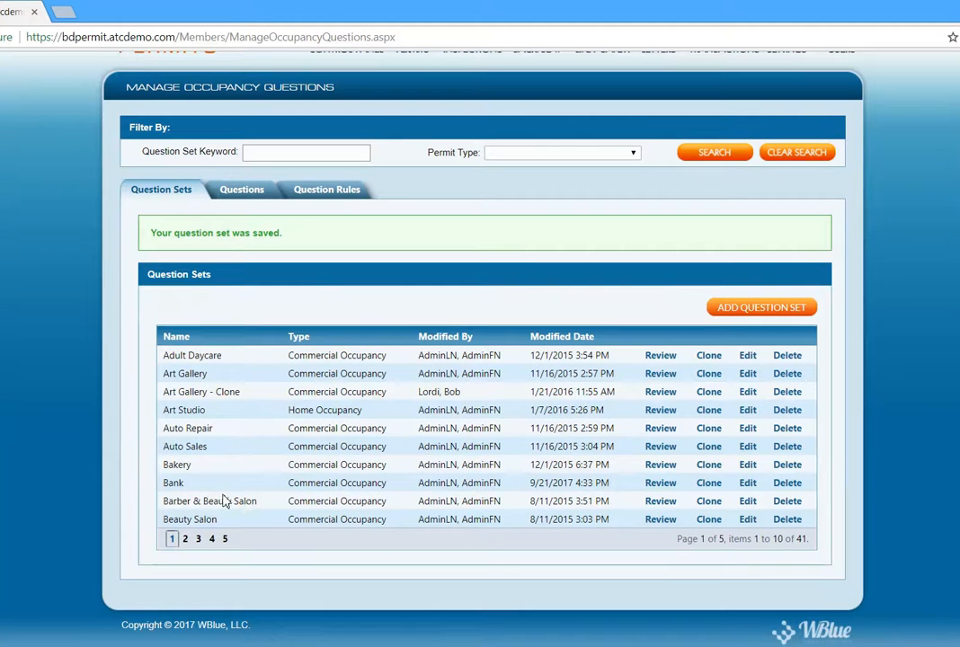
left_click(662, 486)
scroll(881, 376, "down", 2)
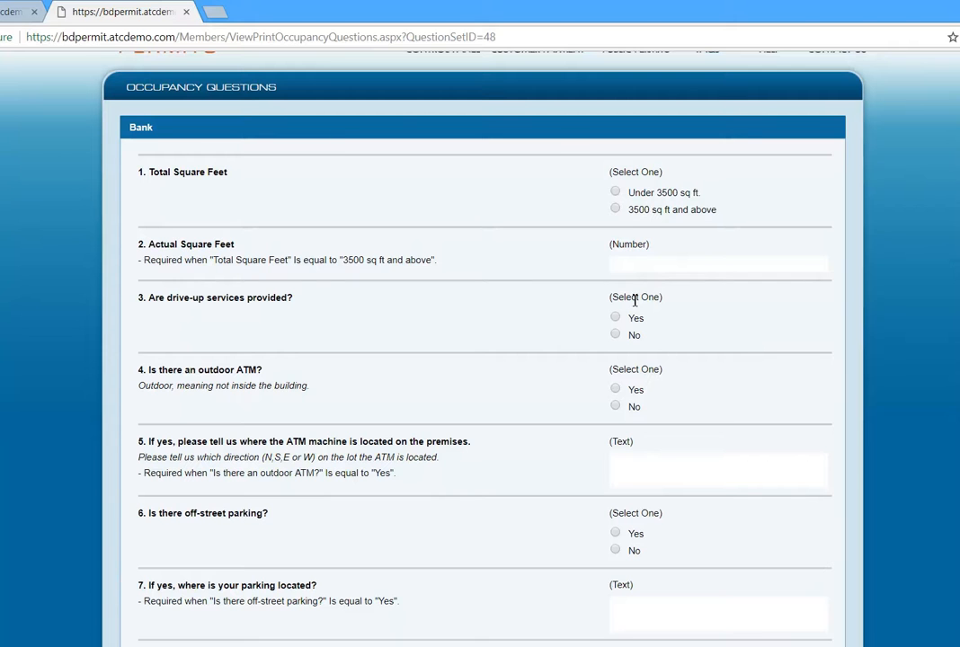
scroll(575, 307, "down", 2)
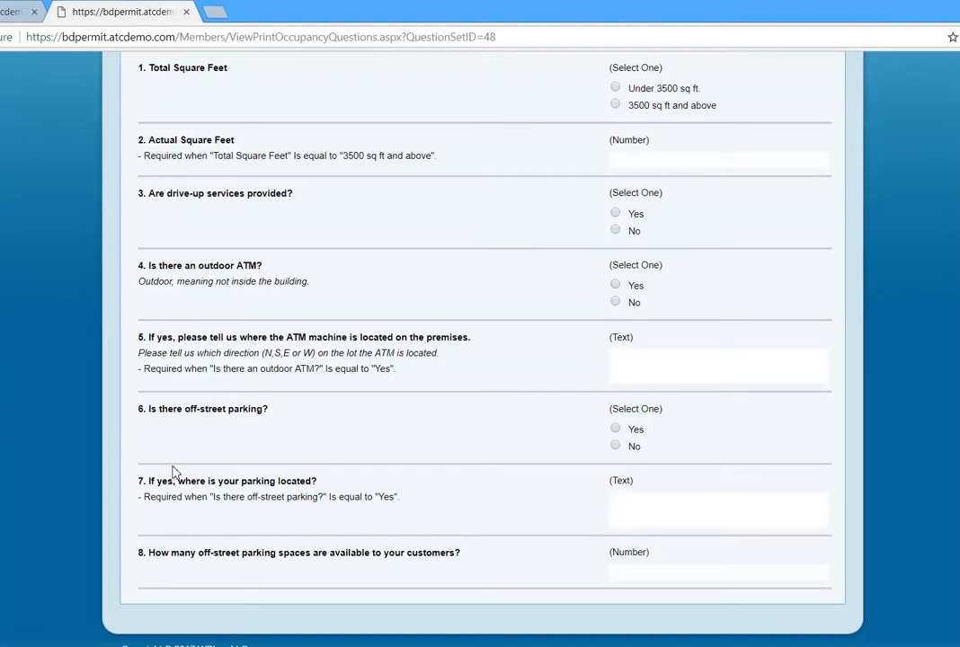
scroll(336, 514, "down", 1)
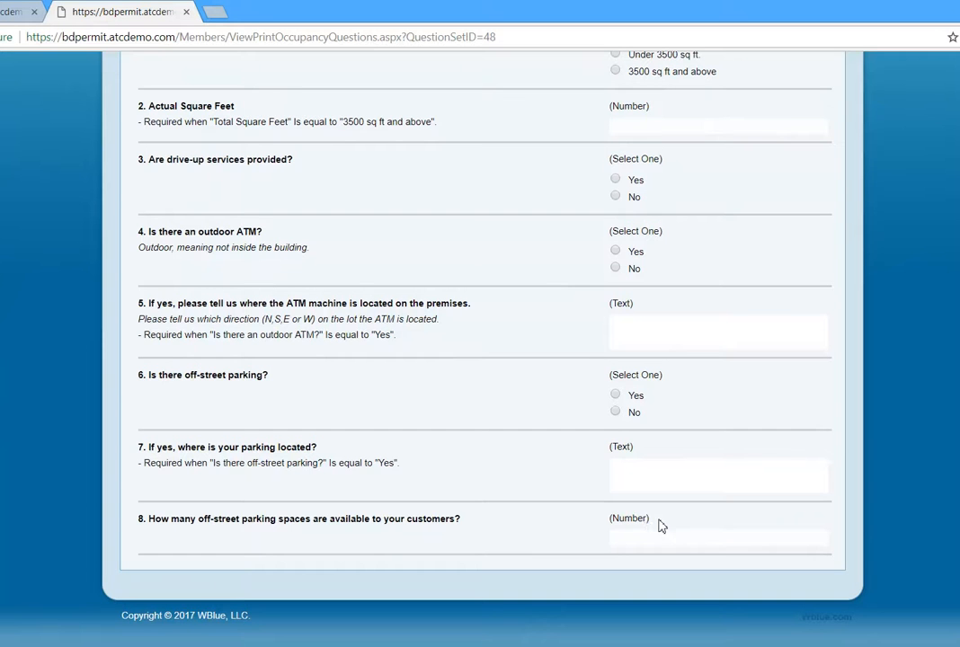
scroll(457, 477, "up", 3)
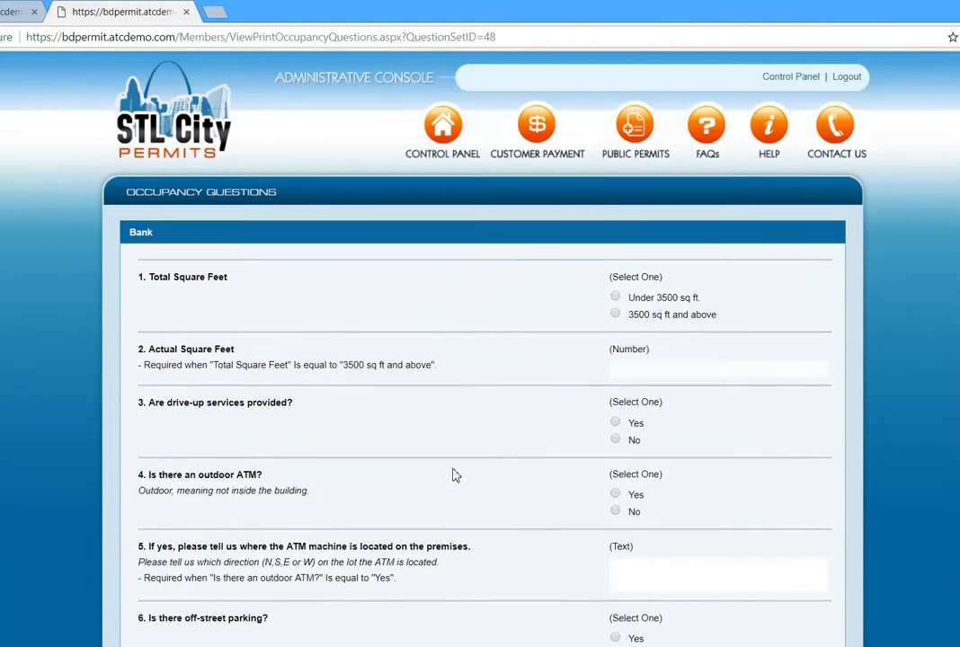
left_click(186, 11)
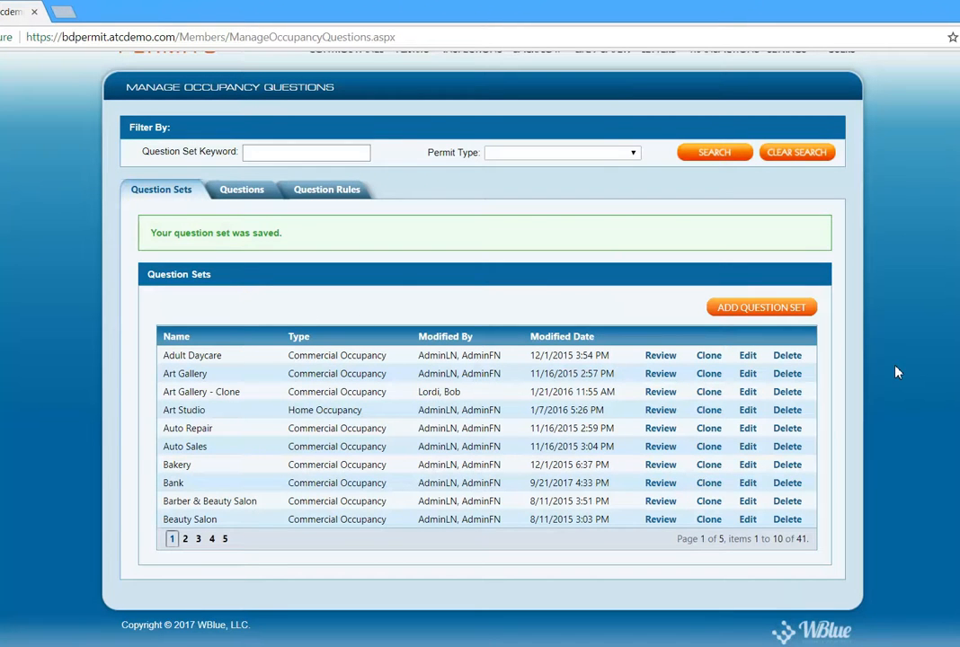
Open the Manage Business Types page from the Occupancy utilities
scroll(892, 378, "up", 2)
mouse_move(785, 124)
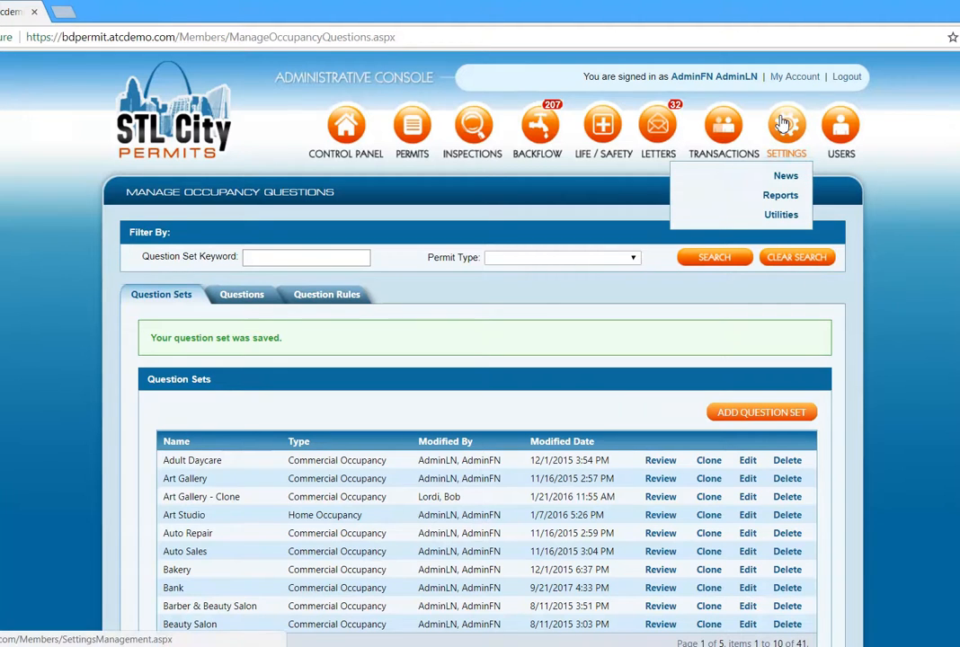
left_click(778, 215)
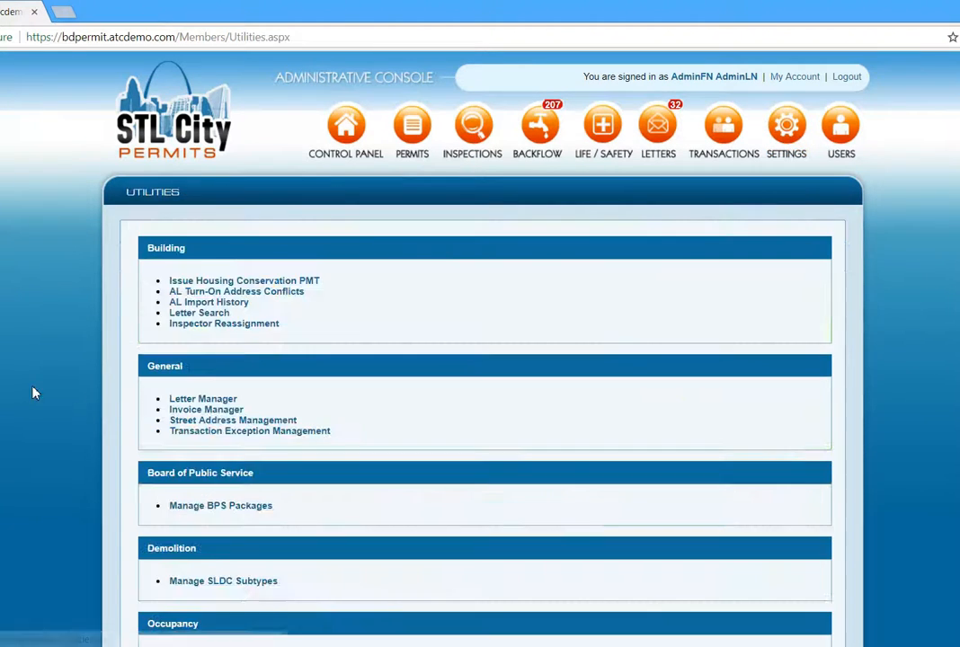
scroll(99, 396, "down", 2)
scroll(113, 400, "down", 2)
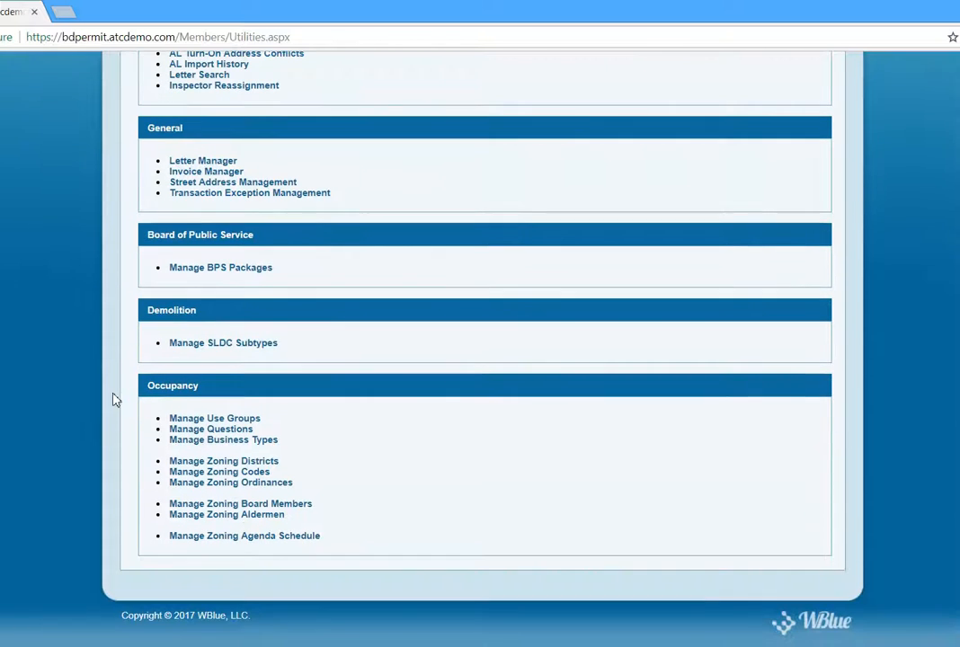
left_click(212, 442)
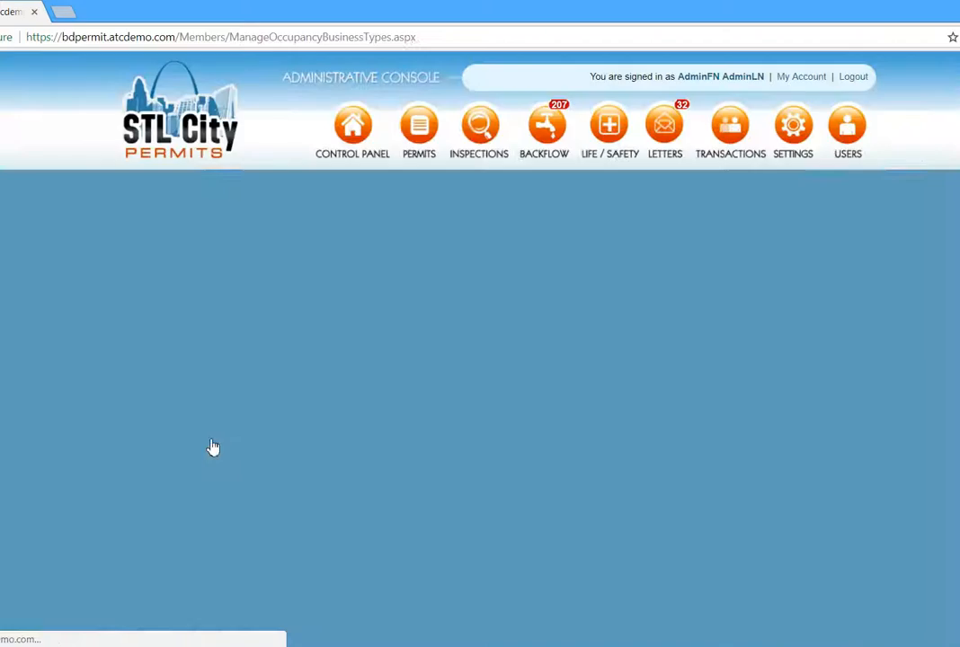
Start a new business type named Bank with the description "Banking institution"
scroll(266, 394, "down", 2)
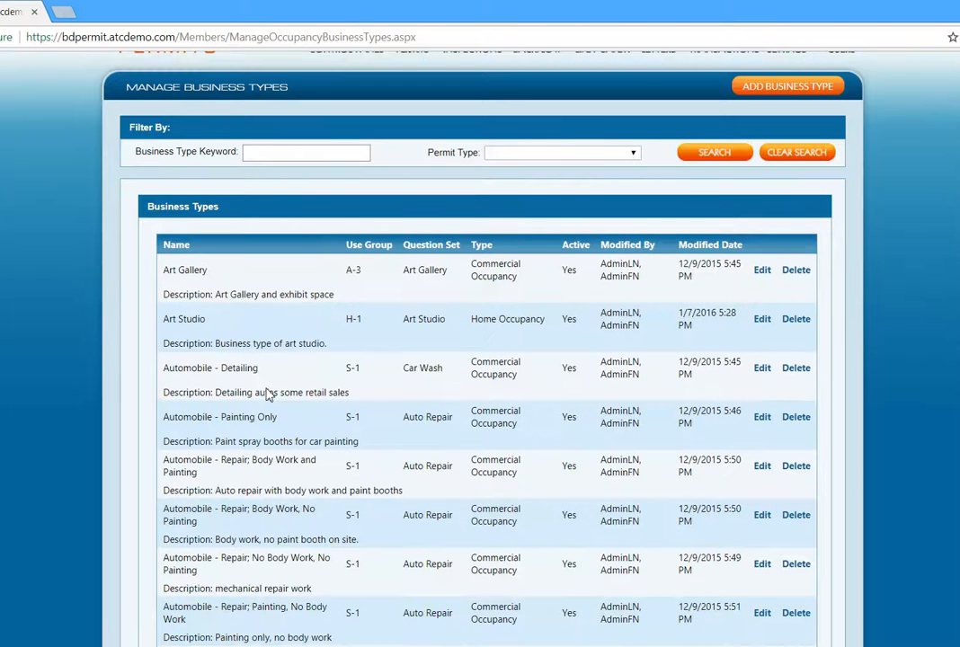
scroll(270, 398, "down", 4)
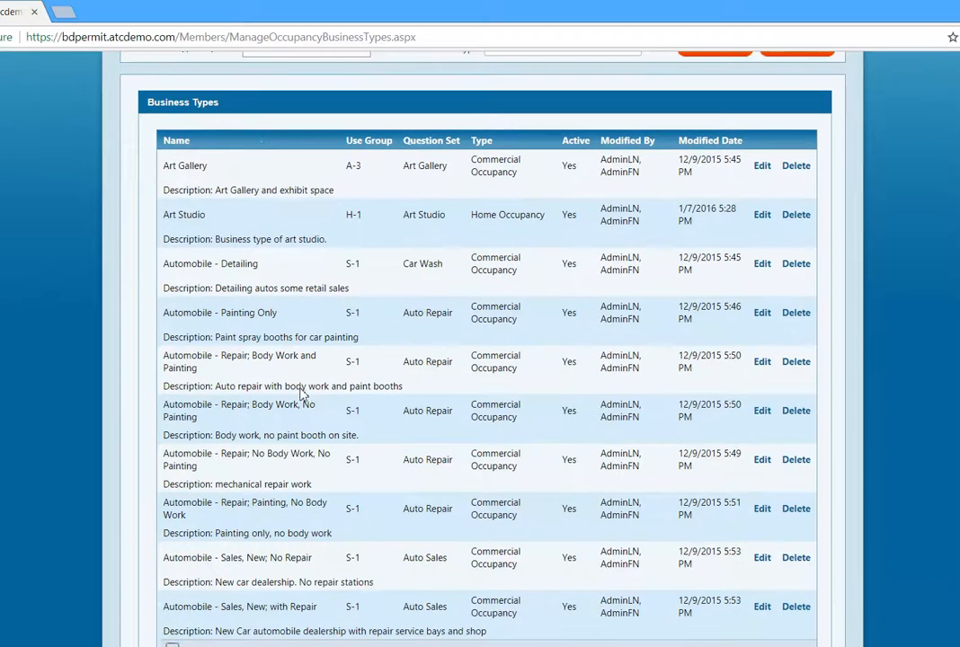
scroll(292, 399, "up", 1)
scroll(292, 398, "up", 6)
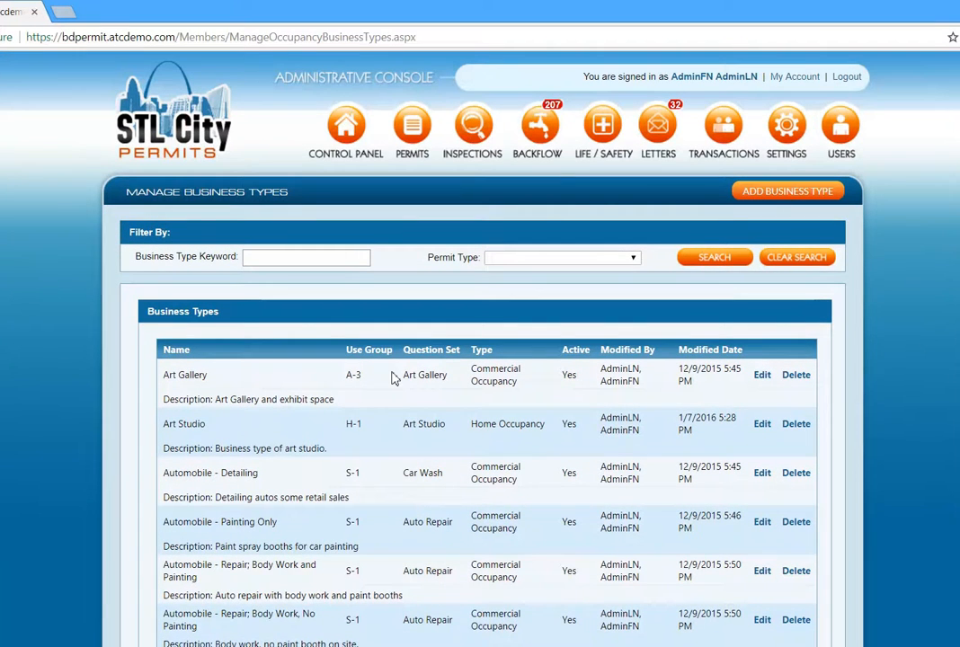
scroll(352, 367, "down", 2)
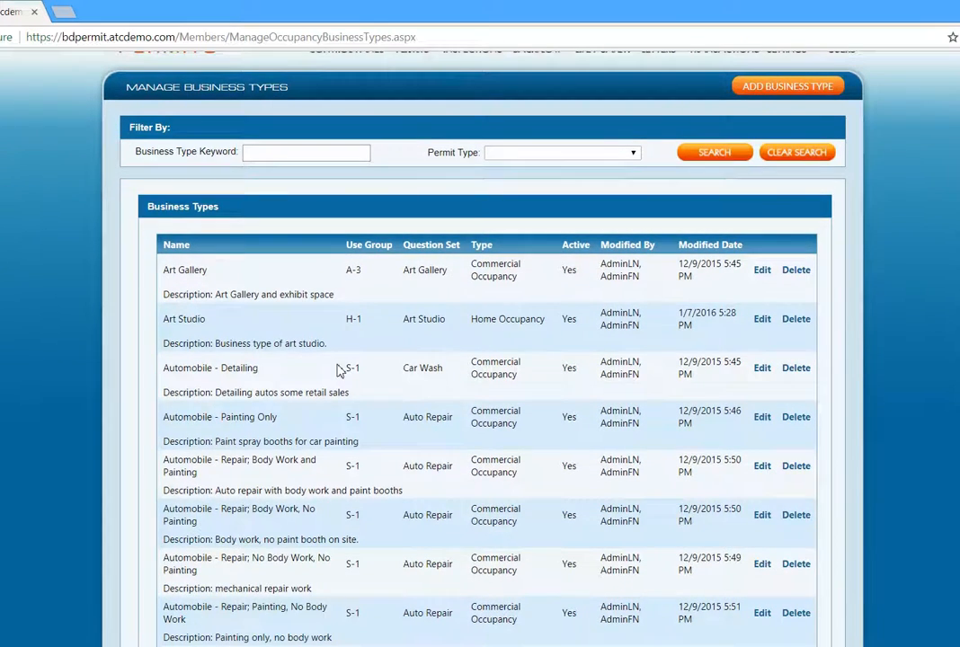
scroll(340, 370, "up", 2)
left_click(781, 192)
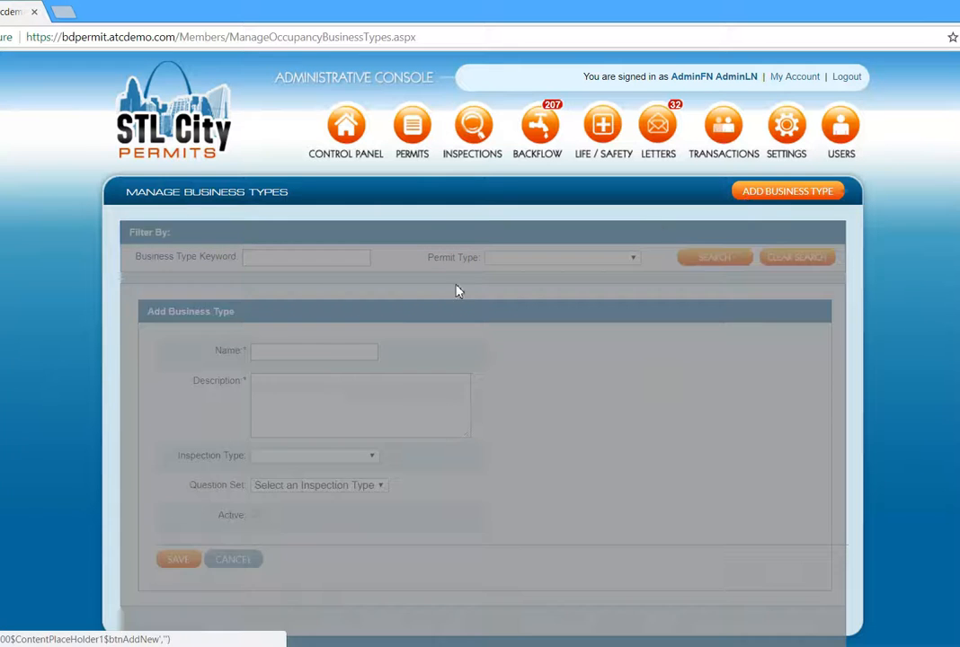
left_click(290, 350)
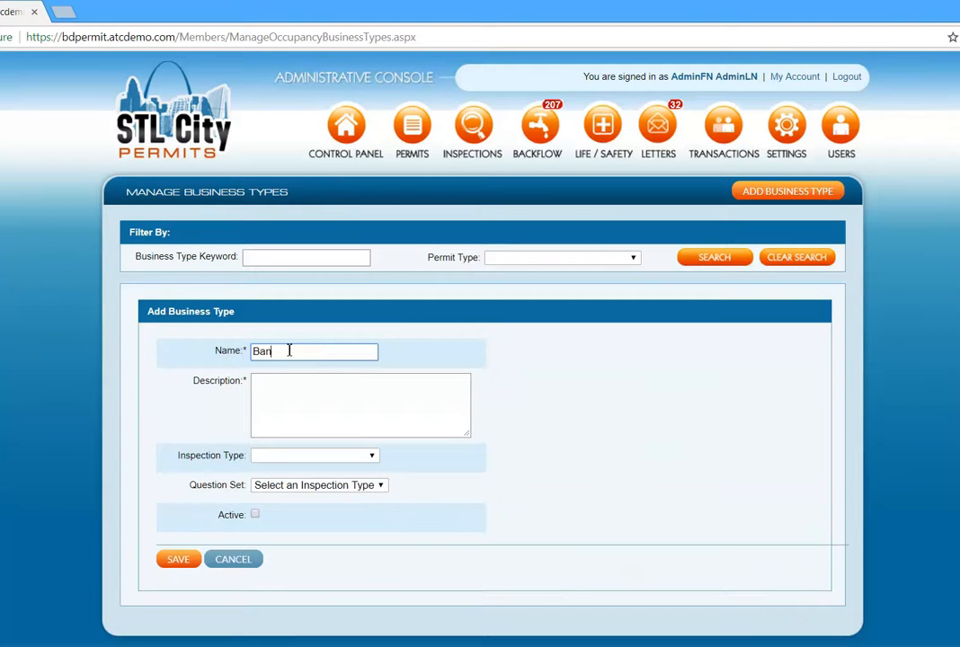
key("Tab")
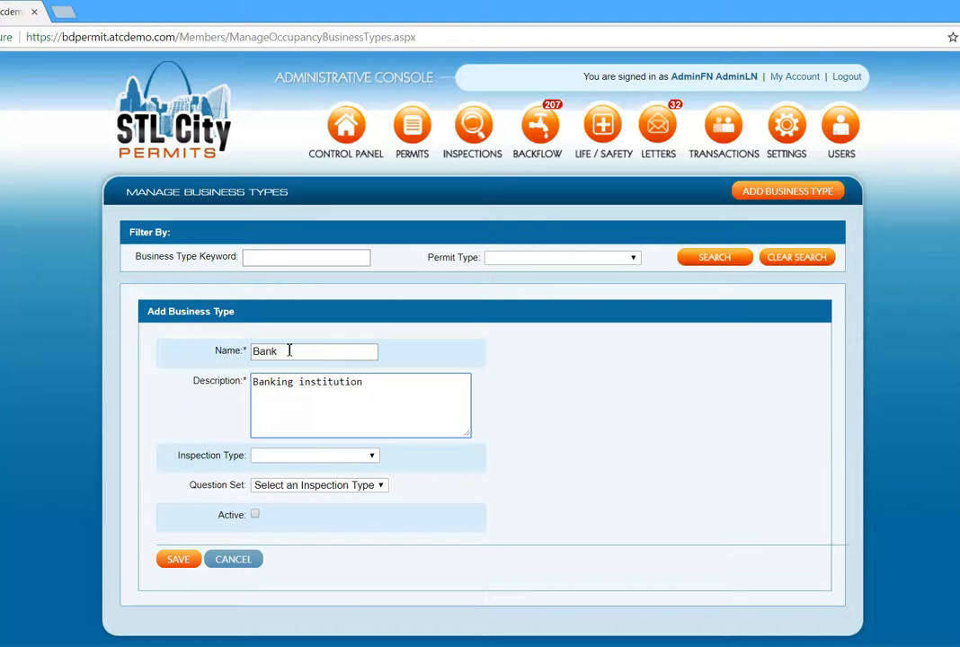
Assign the Commercial Occupancy inspection type, the Bank question set and use group A-2 to the new business type
left_click(372, 456)
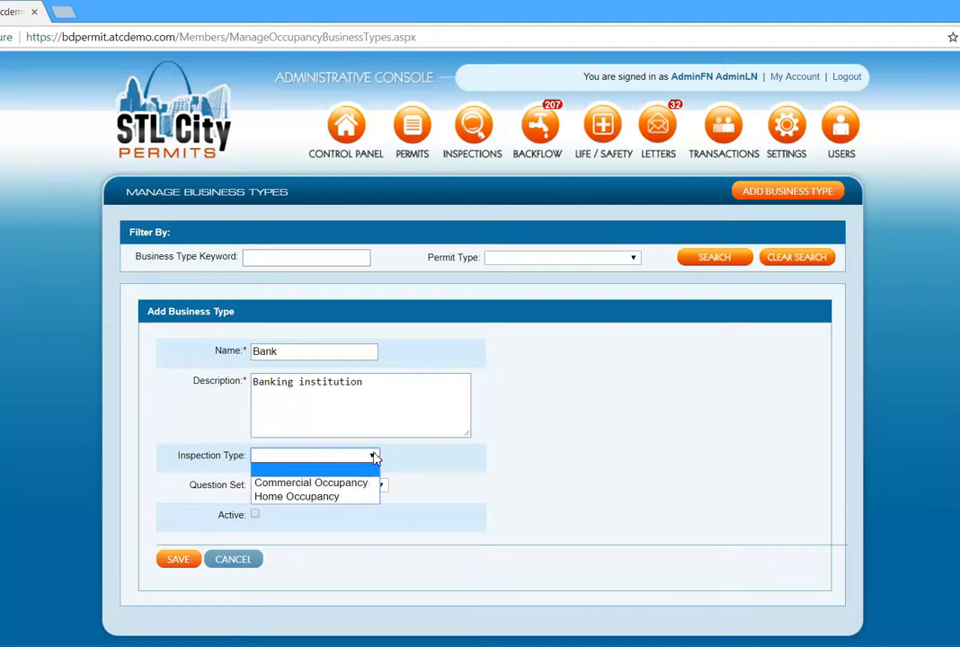
left_click(360, 486)
left_click(372, 486)
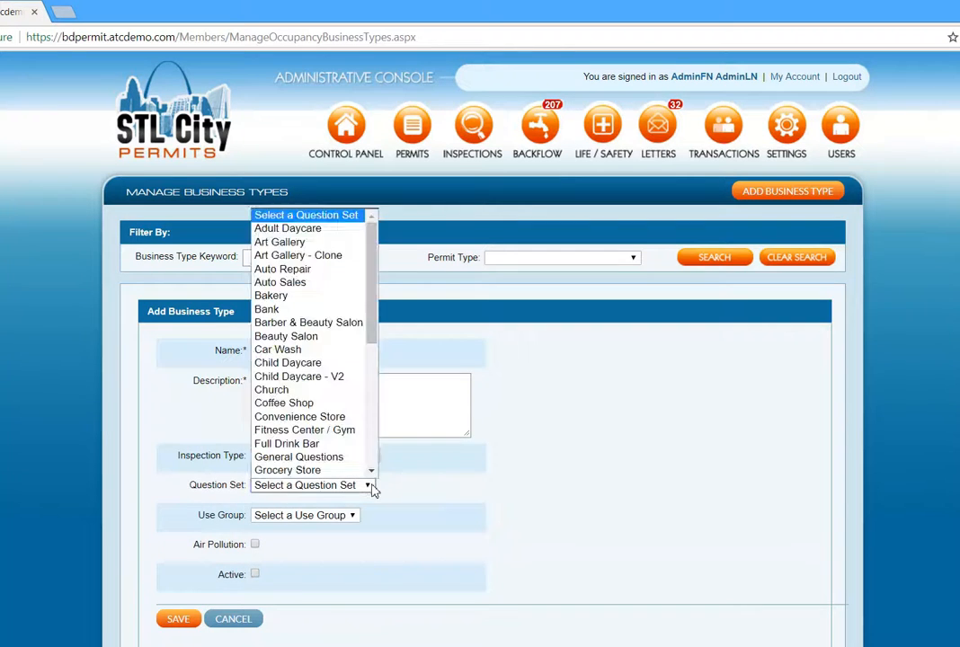
left_click(349, 310)
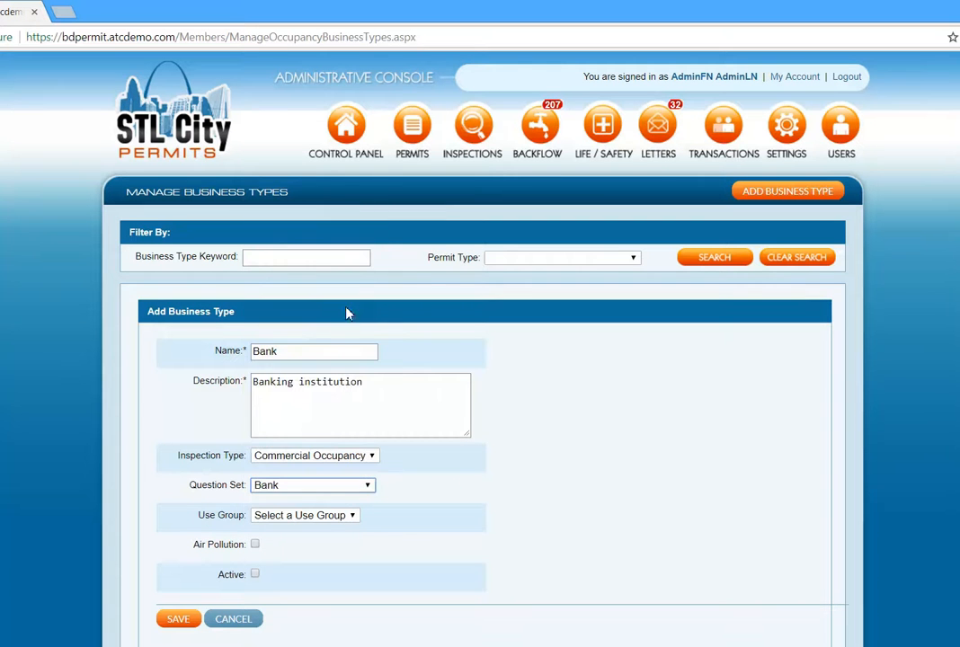
left_click(353, 518)
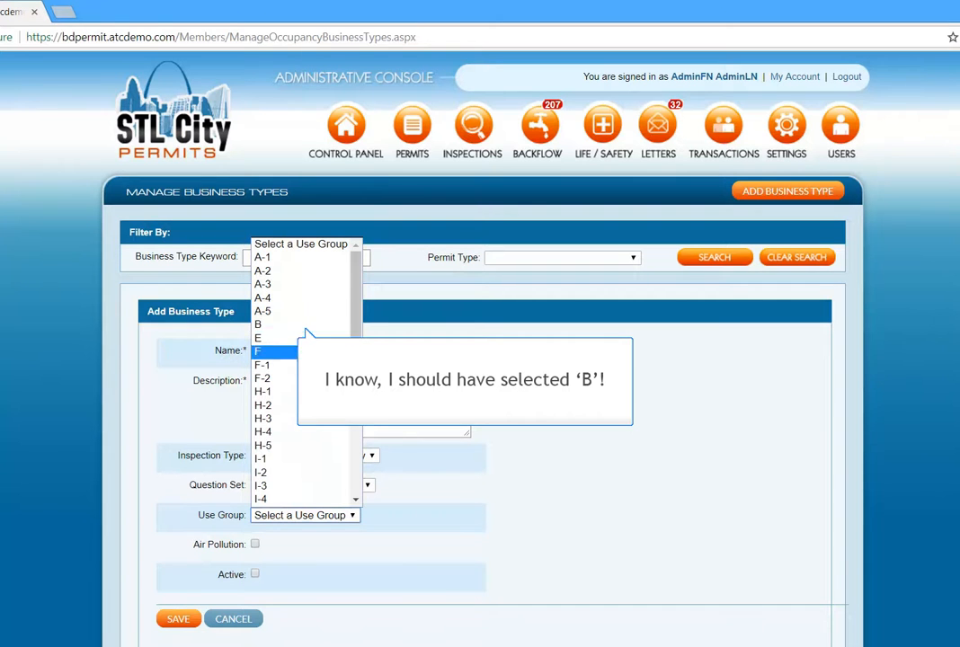
left_click(301, 271)
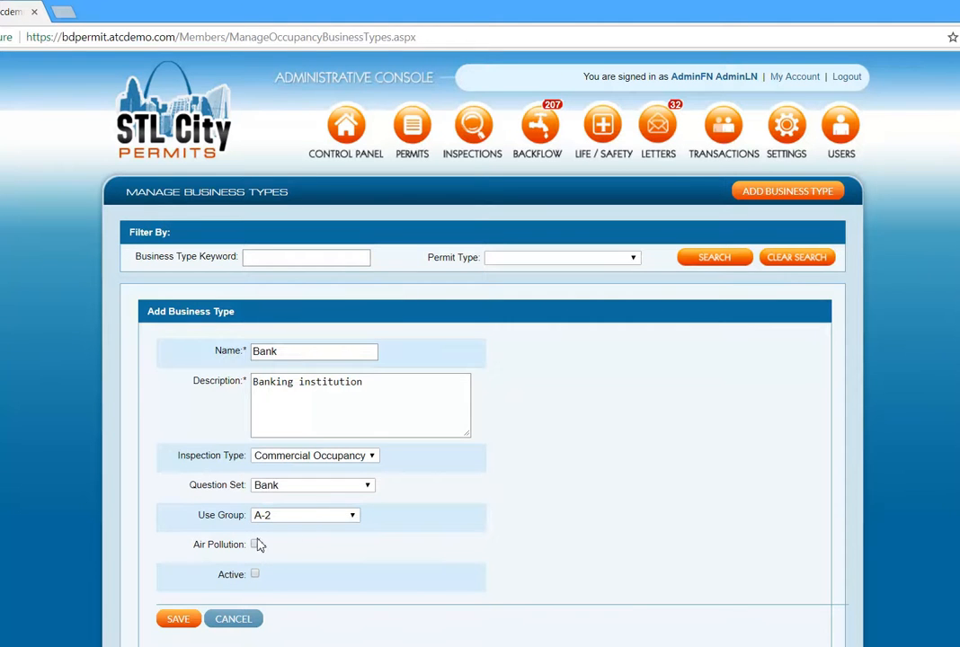
Save the Bank business type as active and show page 2 of the business types list
scroll(471, 475, "down", 1)
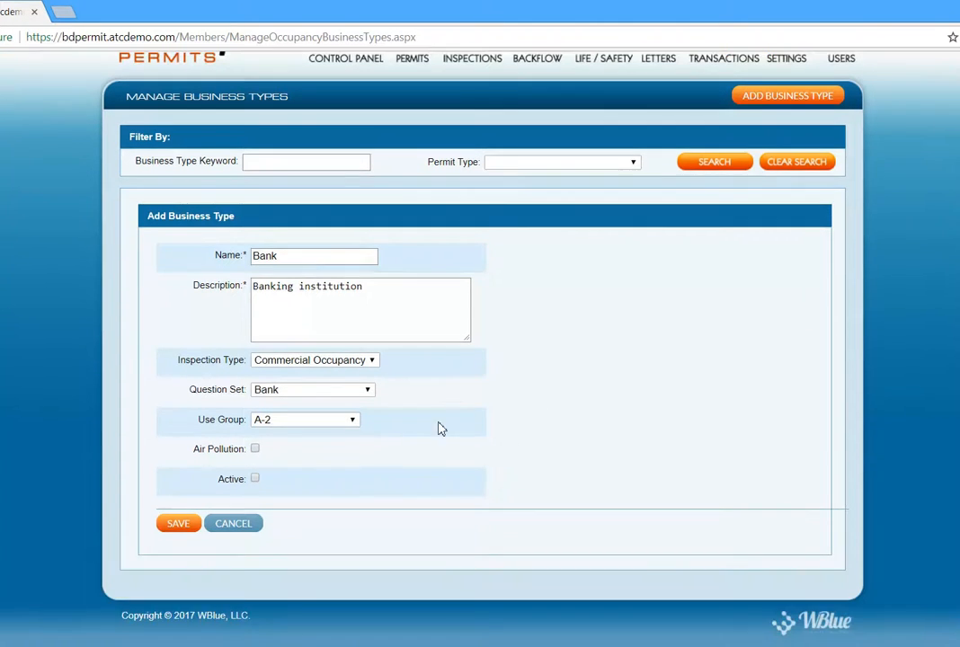
left_click(254, 479)
left_click(184, 523)
scroll(284, 410, "down", 3)
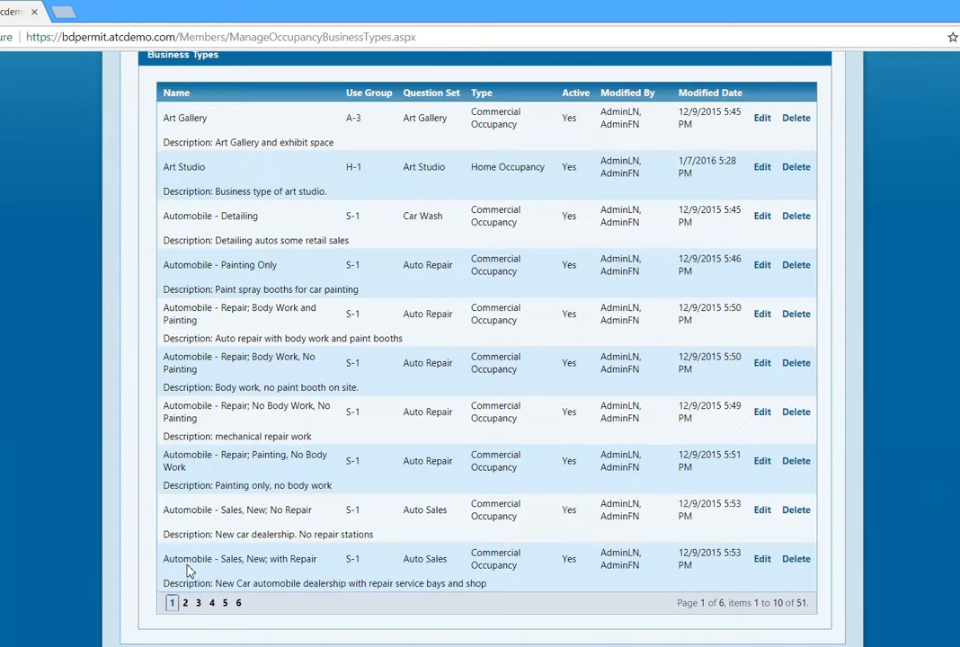
left_click(185, 604)
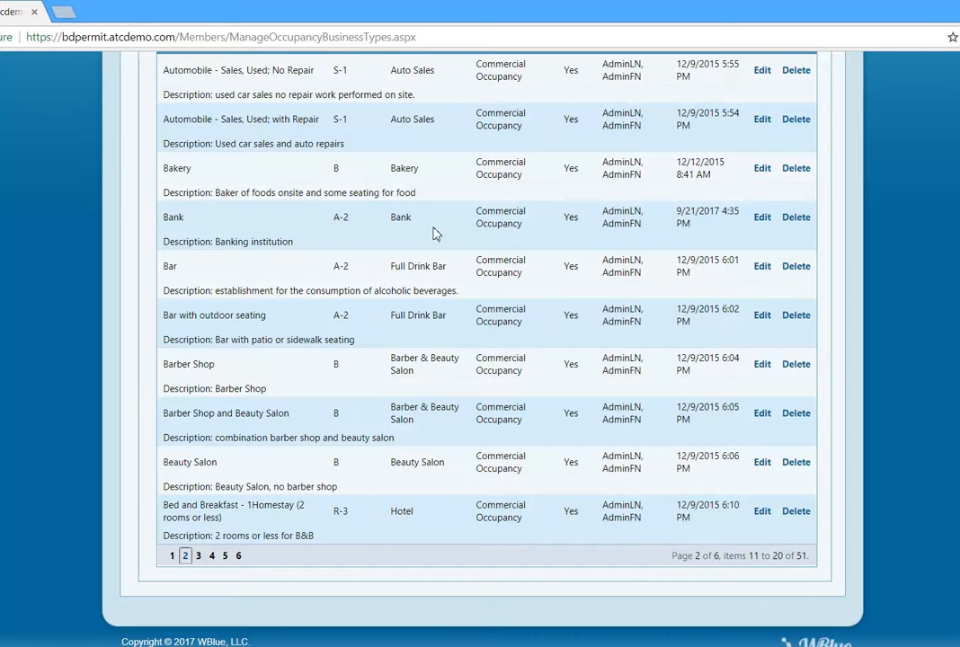
Locate the Bank entry in the business types list and filter the list by the keyword Bank with no permit type
scroll(184, 217, "up", 1)
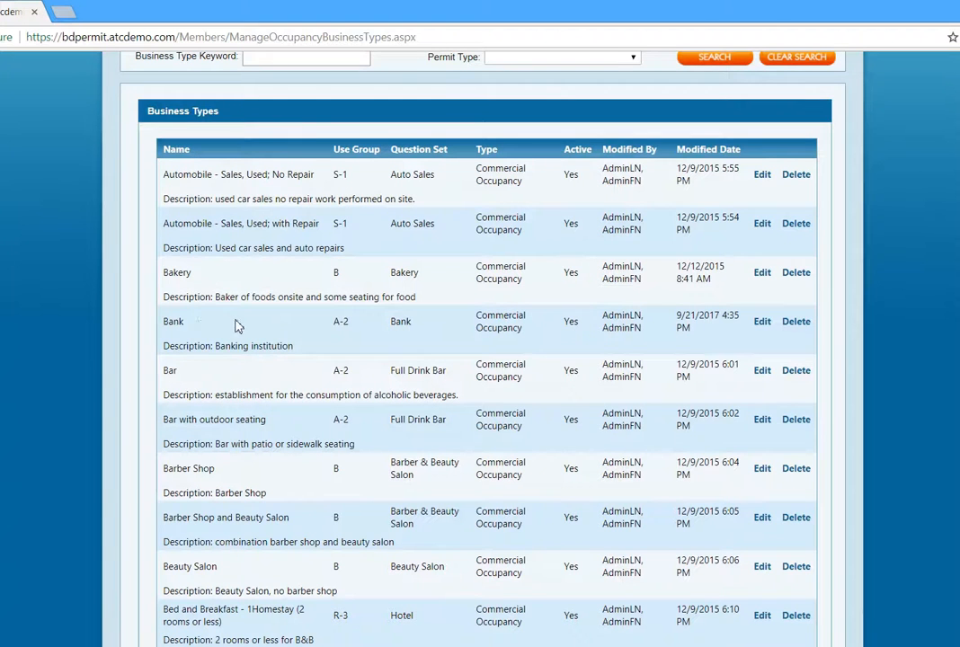
left_click_drag(159, 322, 191, 332)
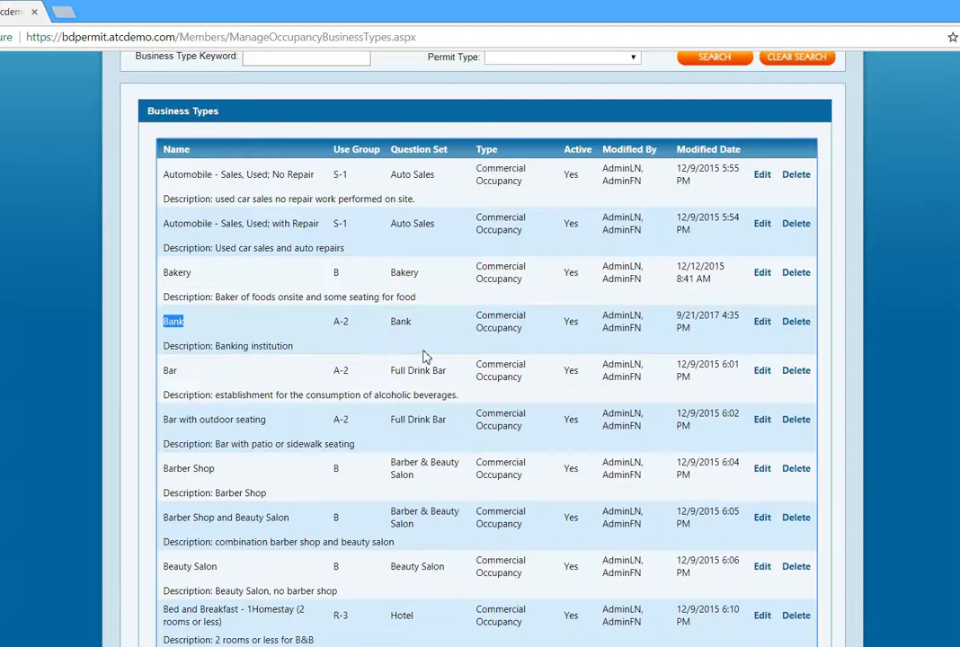
left_click(504, 331)
scroll(504, 331, "up", 3)
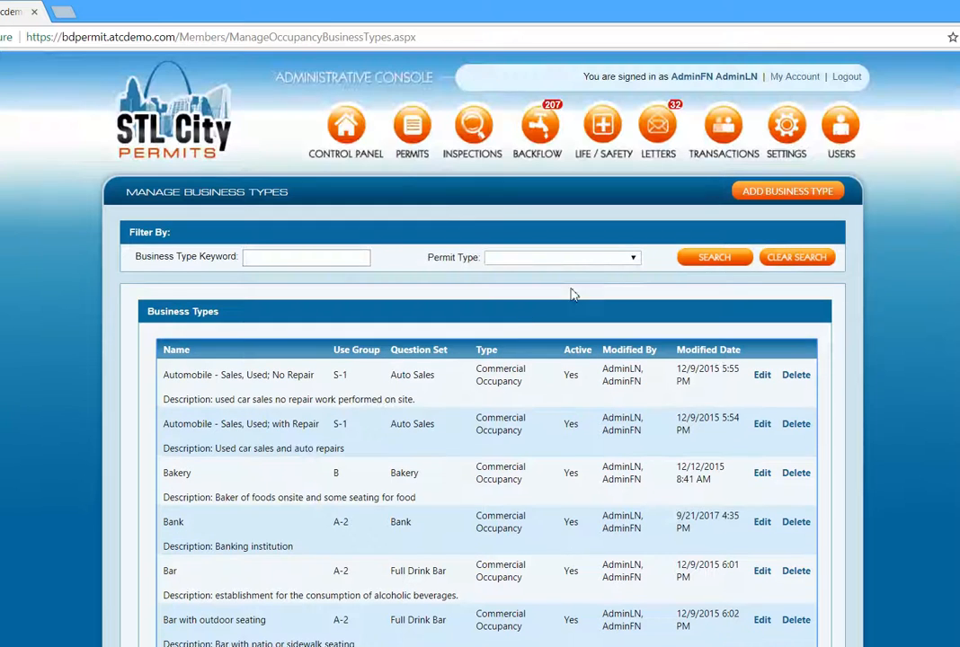
left_click(623, 259)
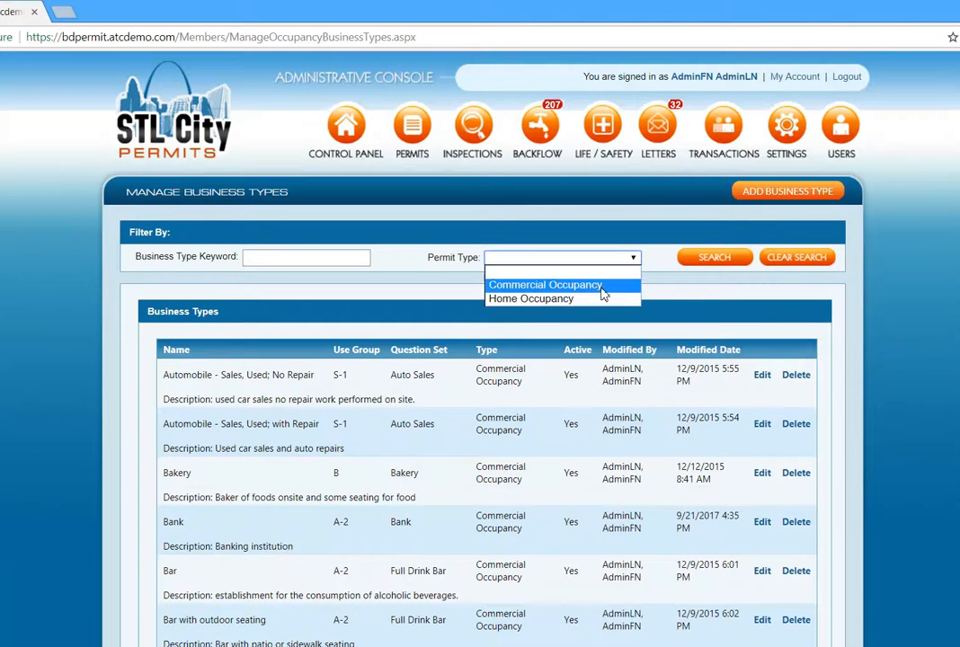
left_click(594, 276)
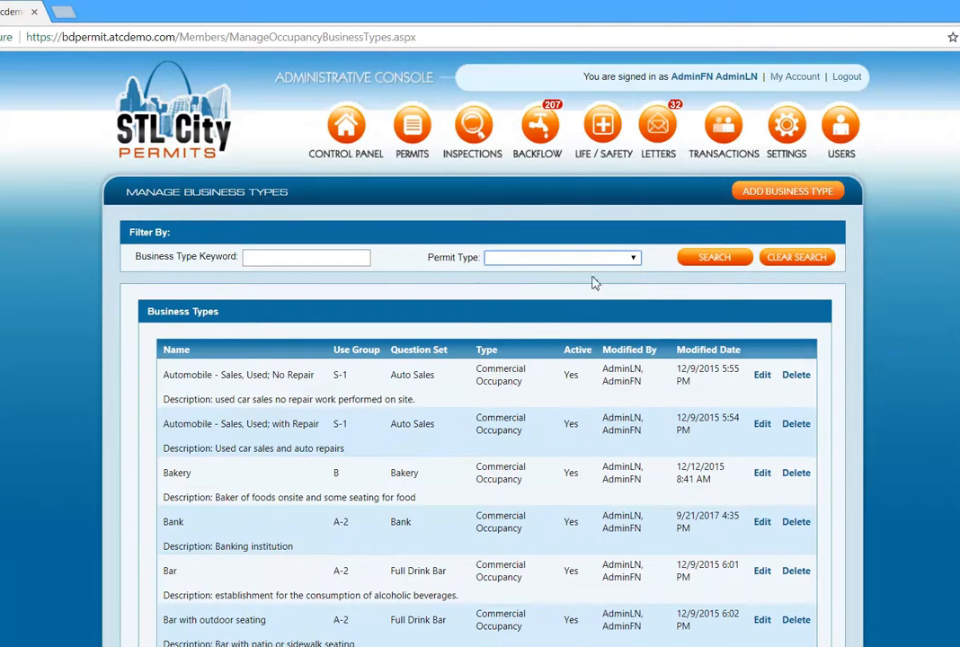
left_click(340, 264)
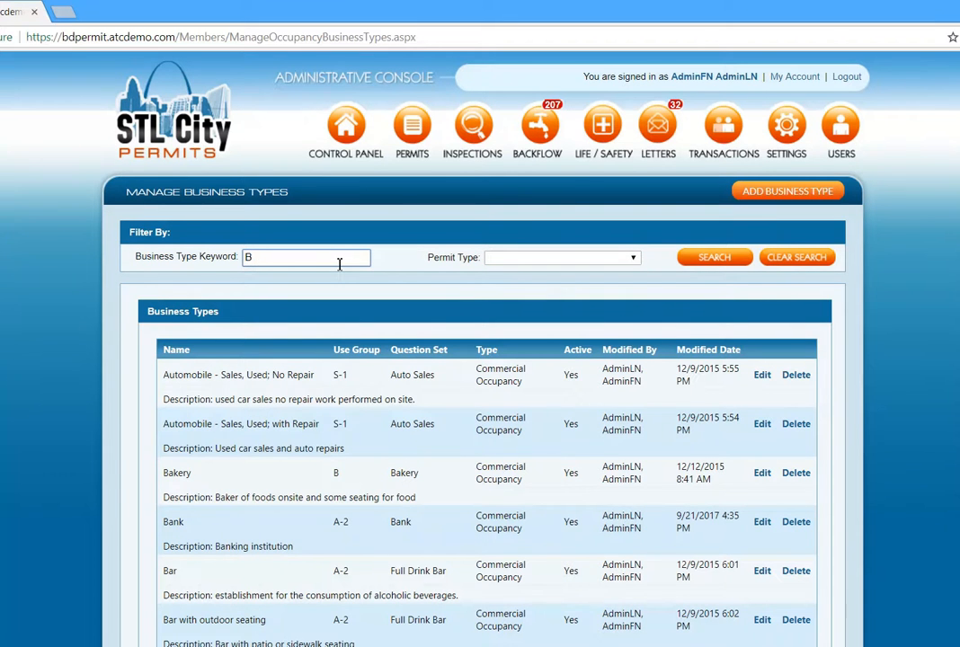
left_click(715, 258)
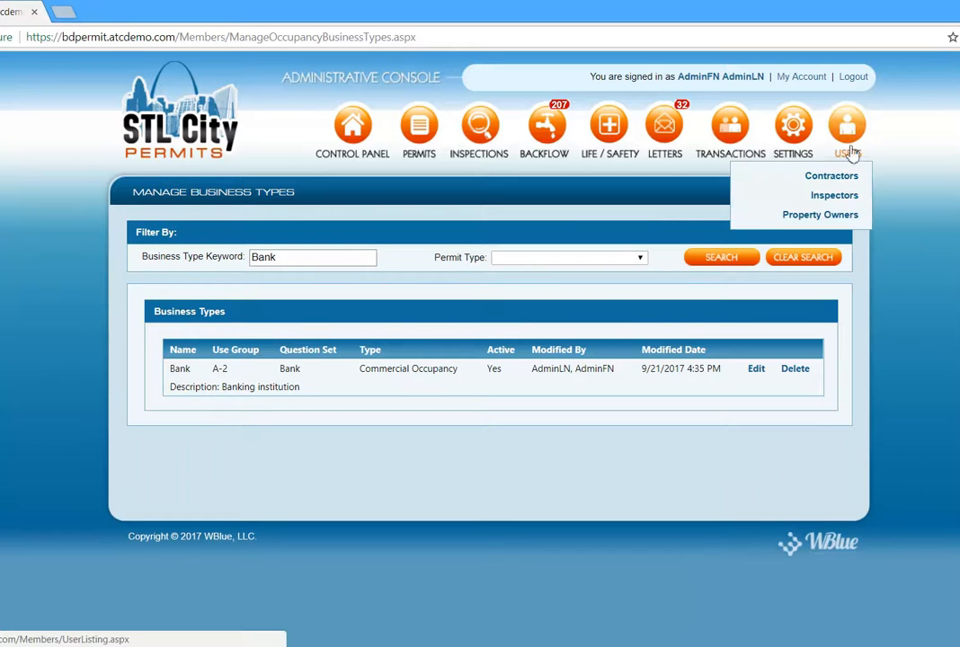
Open the Manage Questions page from the Occupancy utilities
mouse_move(803, 150)
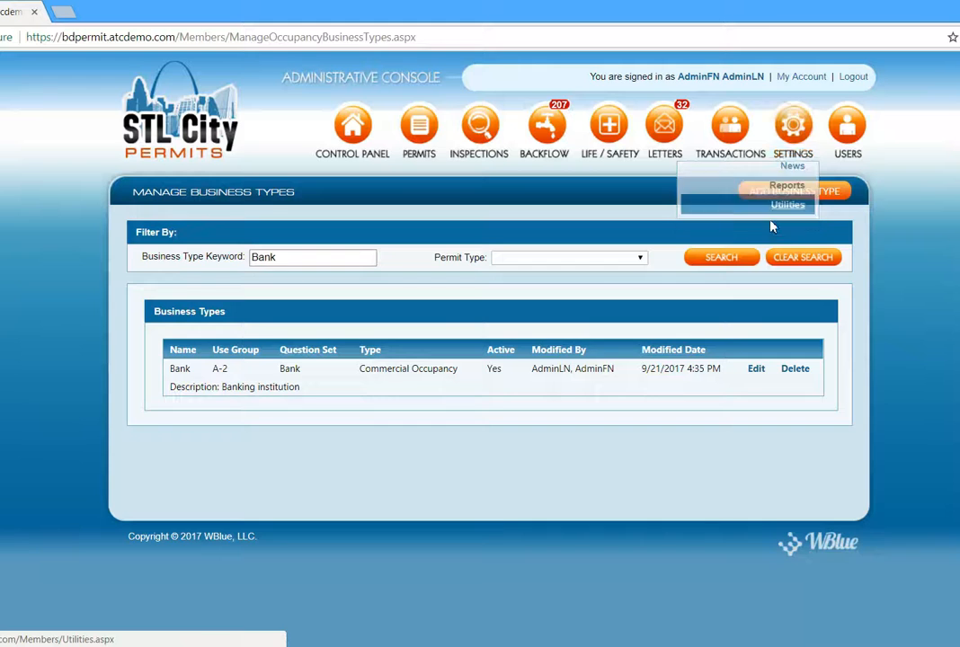
left_click(788, 216)
scroll(162, 373, "down", 3)
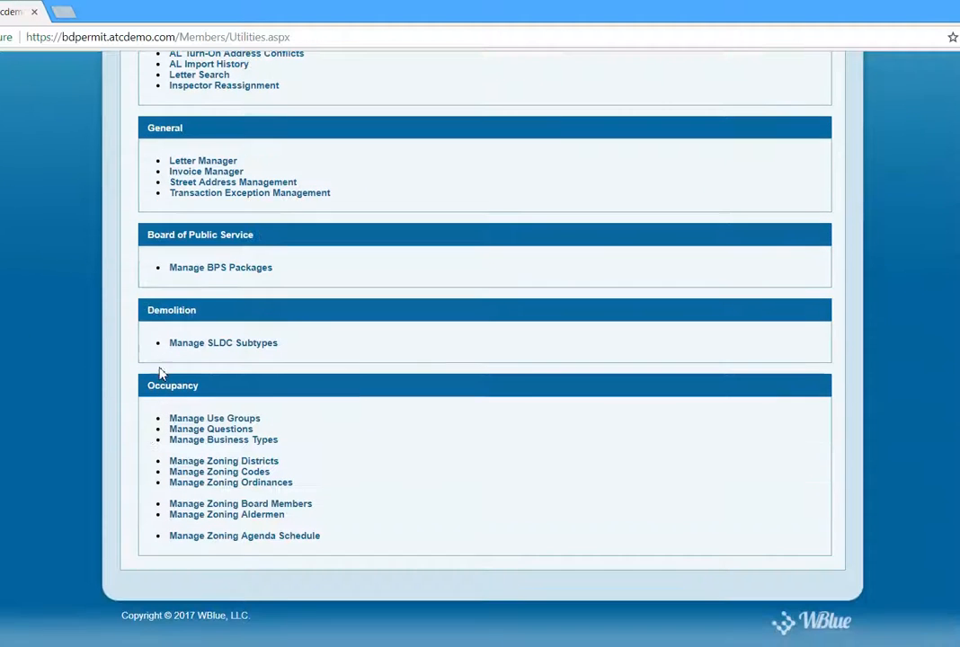
left_click(213, 430)
Review the Bank question set's questions and their required-when rules, and close the review page
scroll(225, 420, "down", 1)
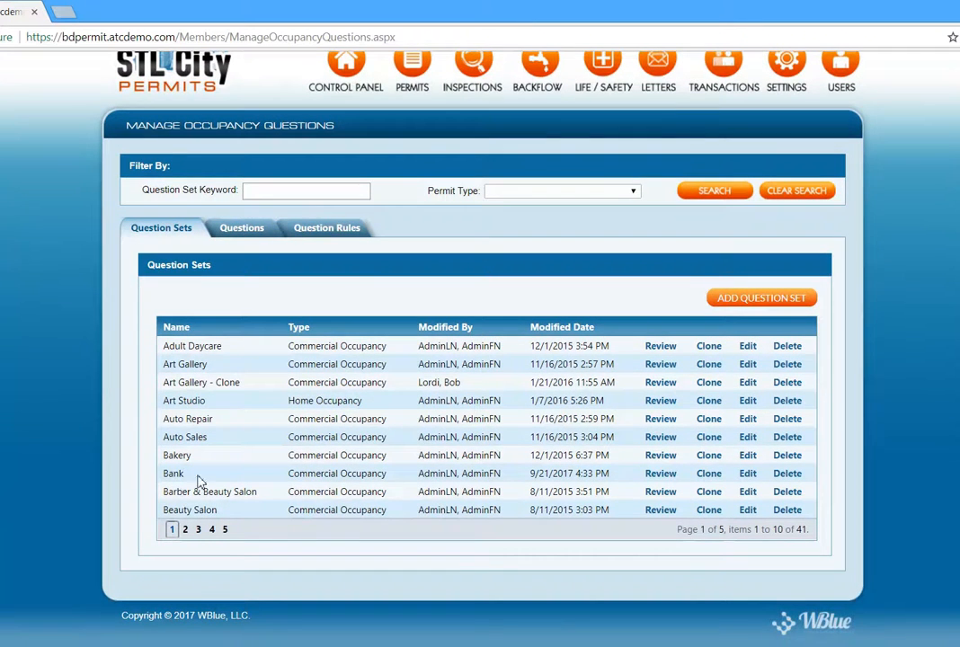
left_click(659, 474)
scroll(279, 282, "down", 1)
scroll(279, 281, "down", 3)
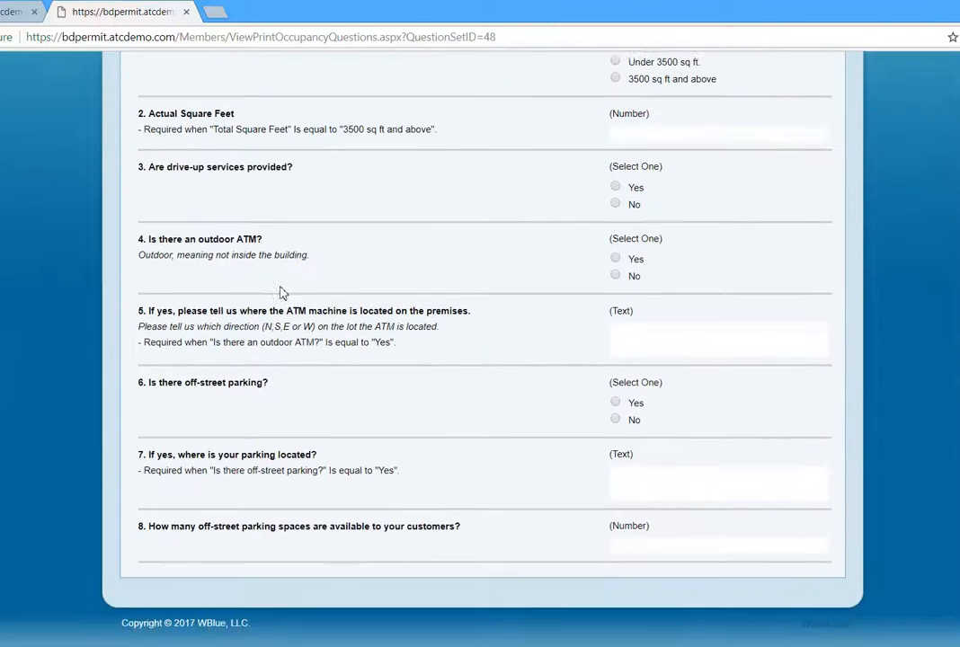
scroll(288, 302, "up", 2)
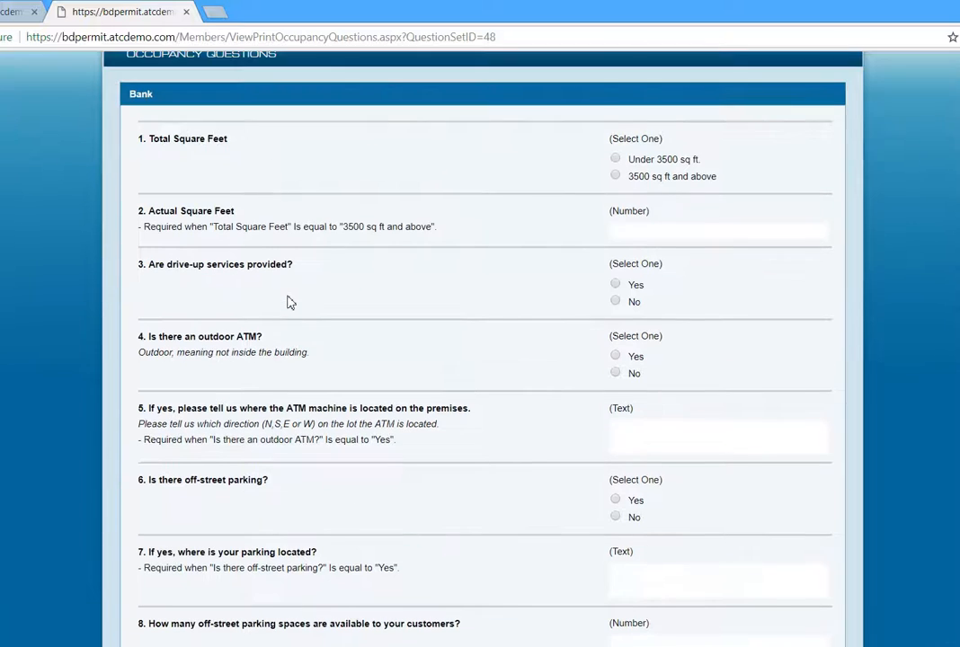
left_click(183, 11)
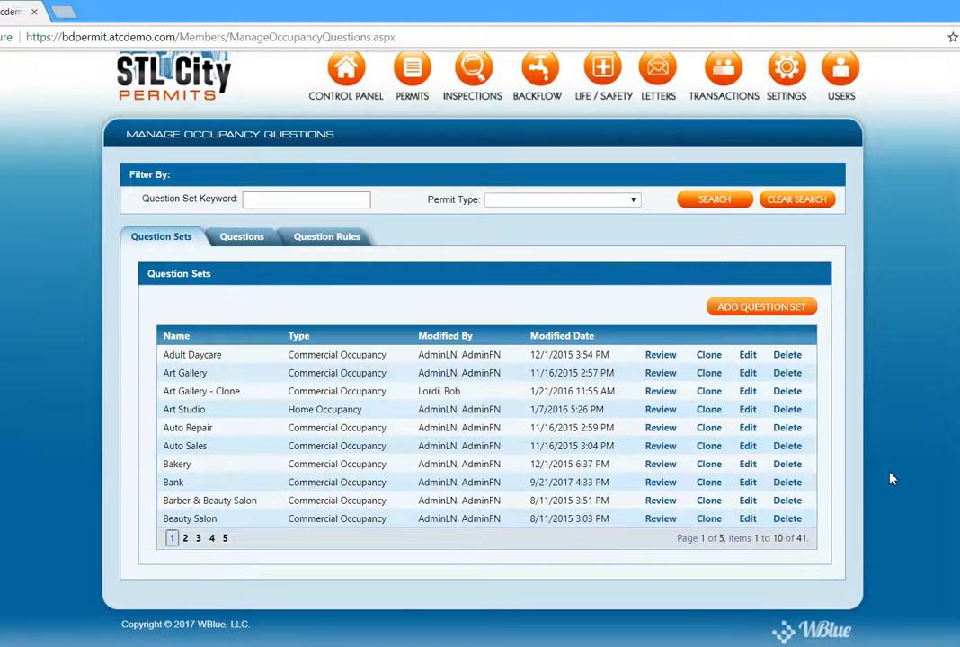
Return to the Manage Business Types page through the Occupancy utilities
scroll(851, 483, "up", 2)
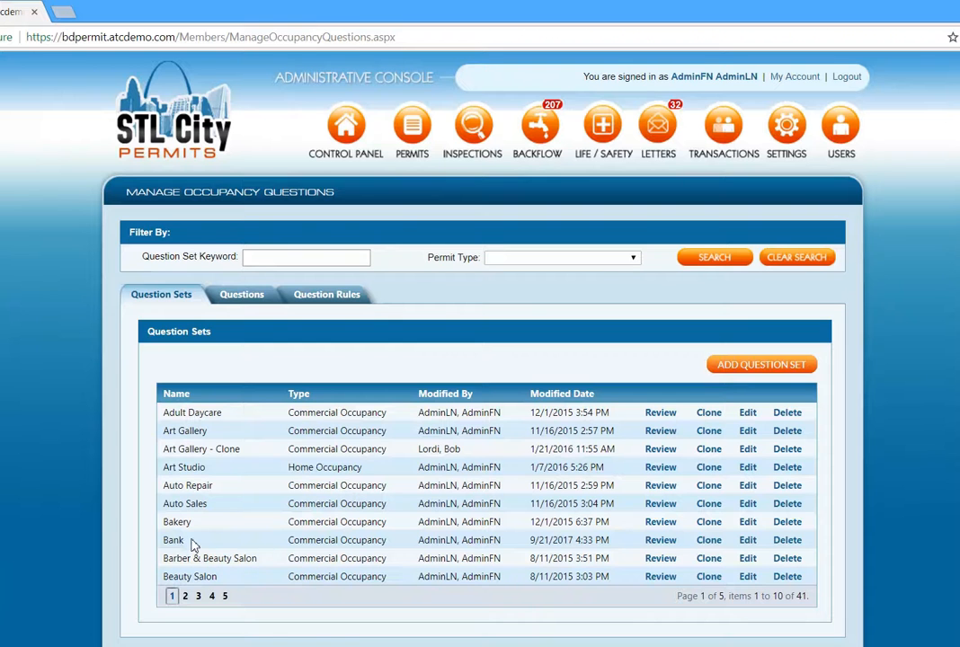
mouse_move(838, 144)
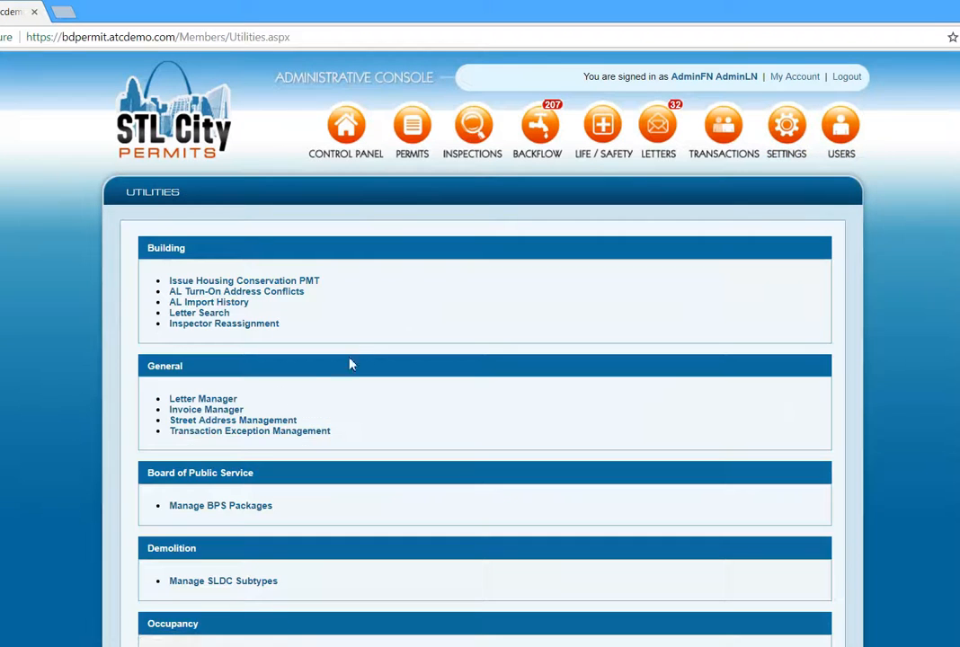
scroll(246, 403, "down", 5)
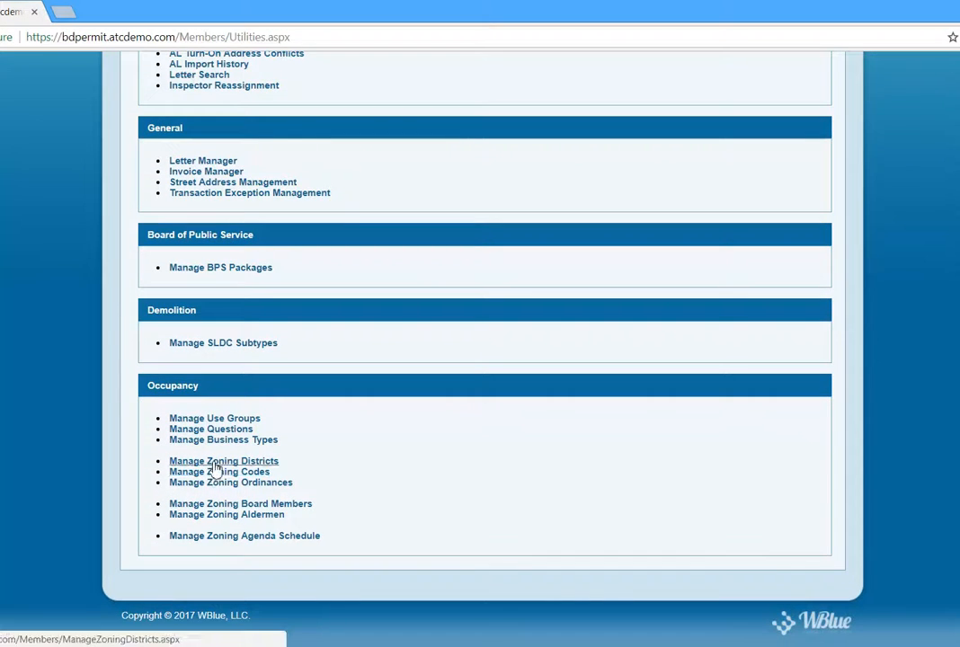
left_click(213, 441)
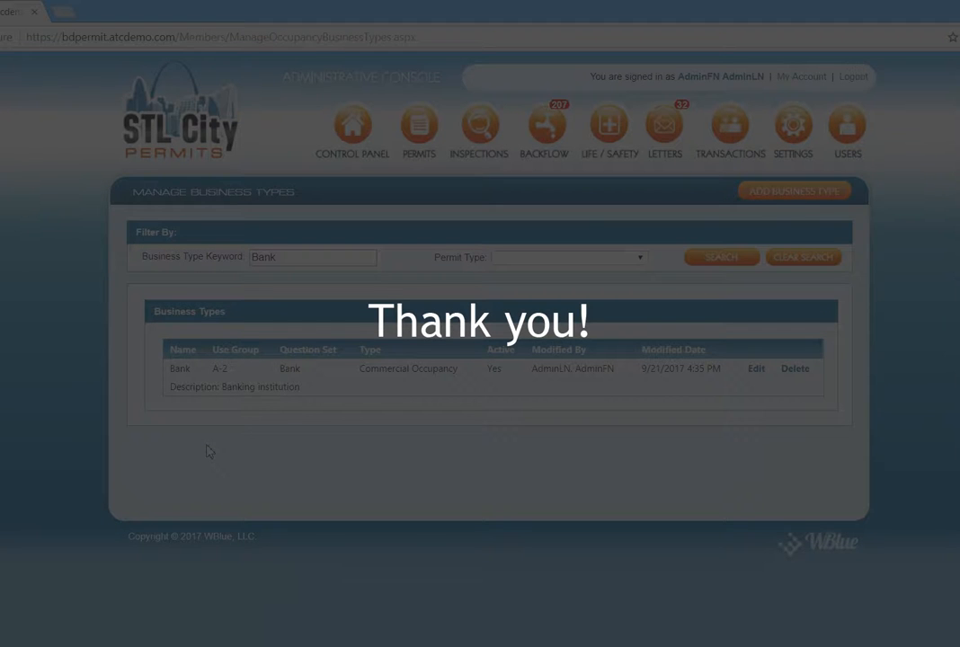